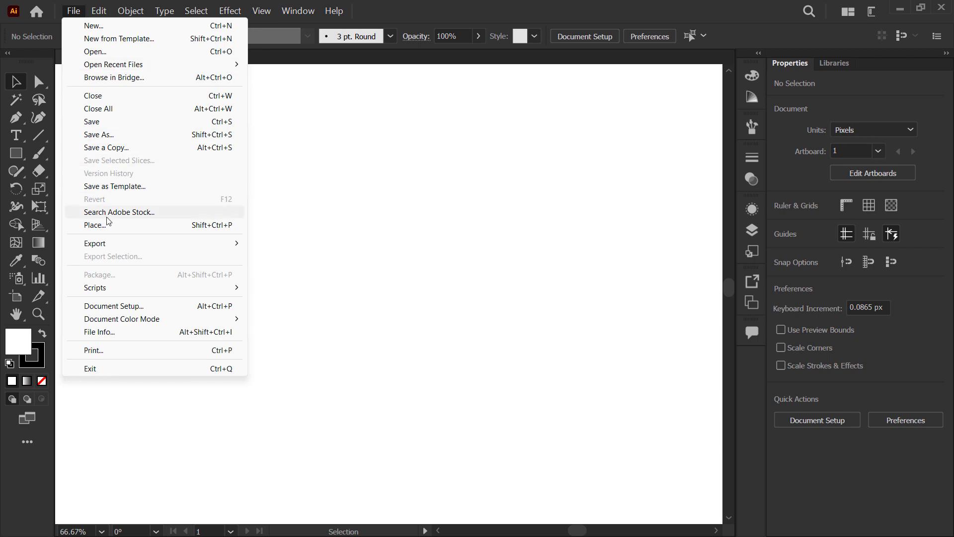
# Step: Try to place the WhatsApp sketch image from the Downloads folder into the document as a linked file
pyautogui.click(111, 225)
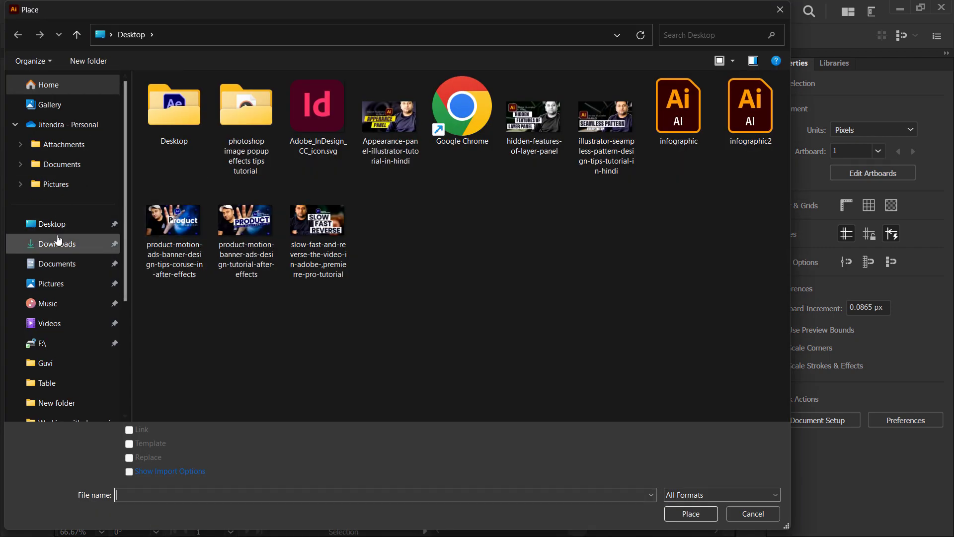
pyautogui.click(71, 244)
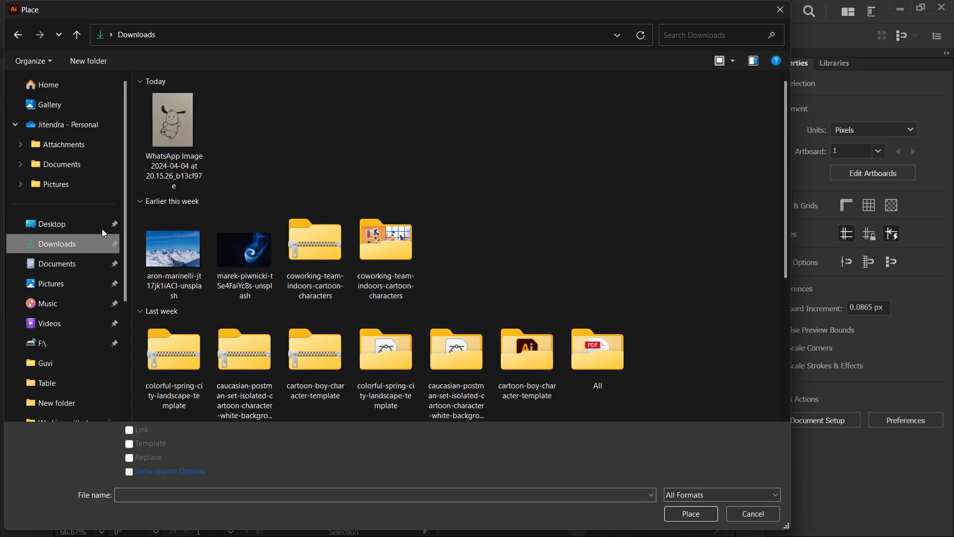
pyautogui.click(166, 120)
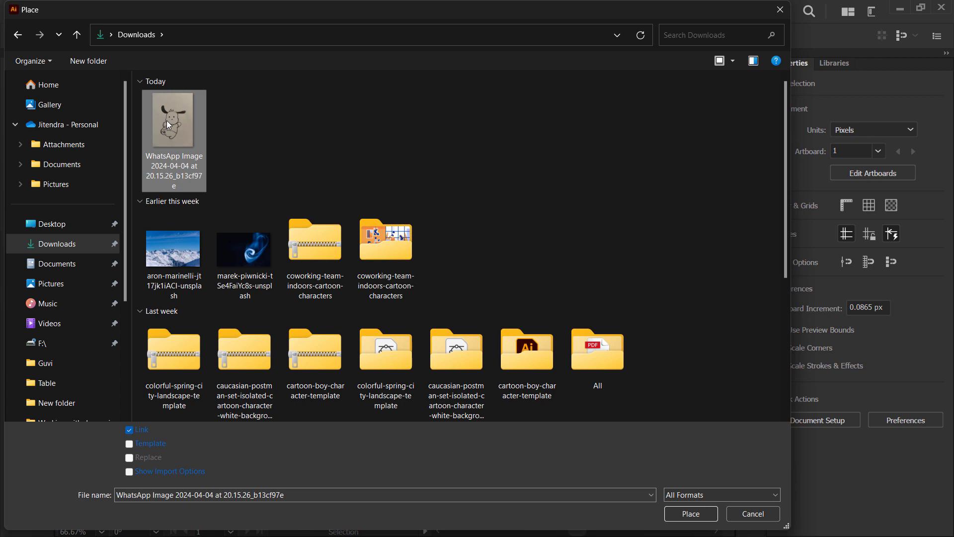
pyautogui.click(682, 517)
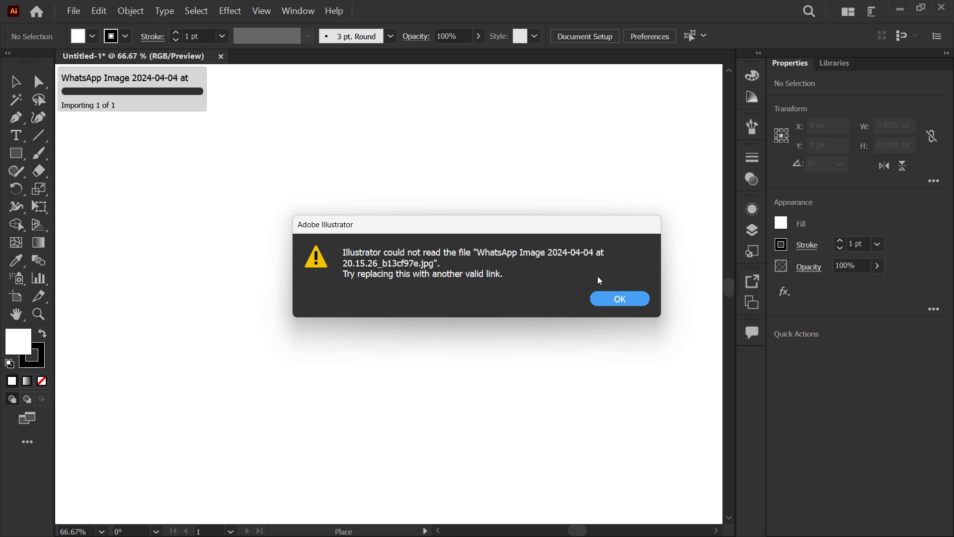
pyautogui.click(610, 300)
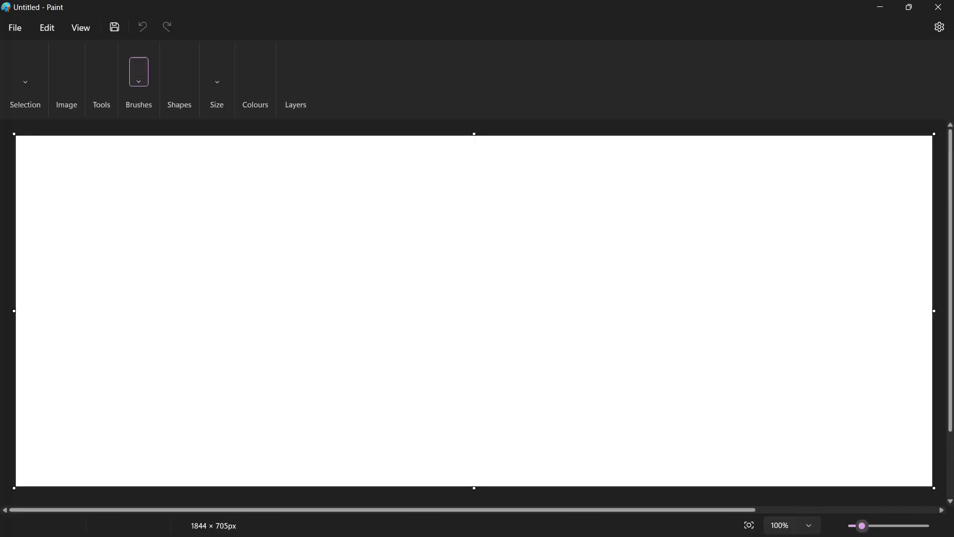
# Step: Switch to Paint and open the WhatsApp sketch image from the Downloads folder
pyautogui.click(18, 31)
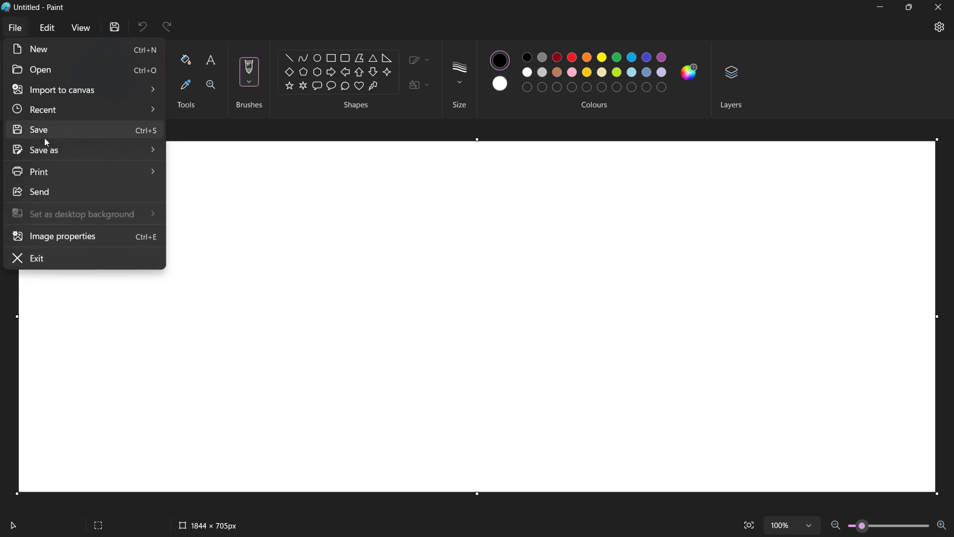
pyautogui.click(50, 70)
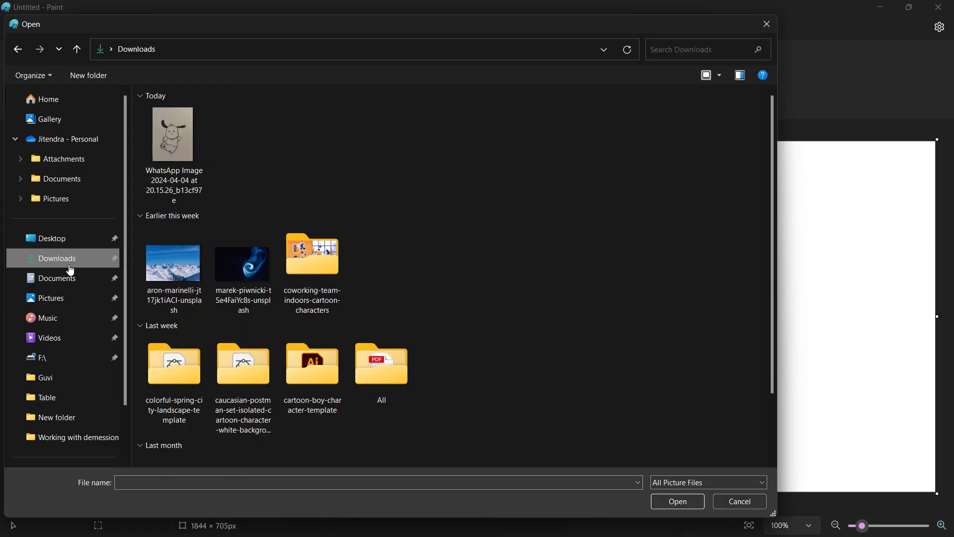
pyautogui.click(168, 144)
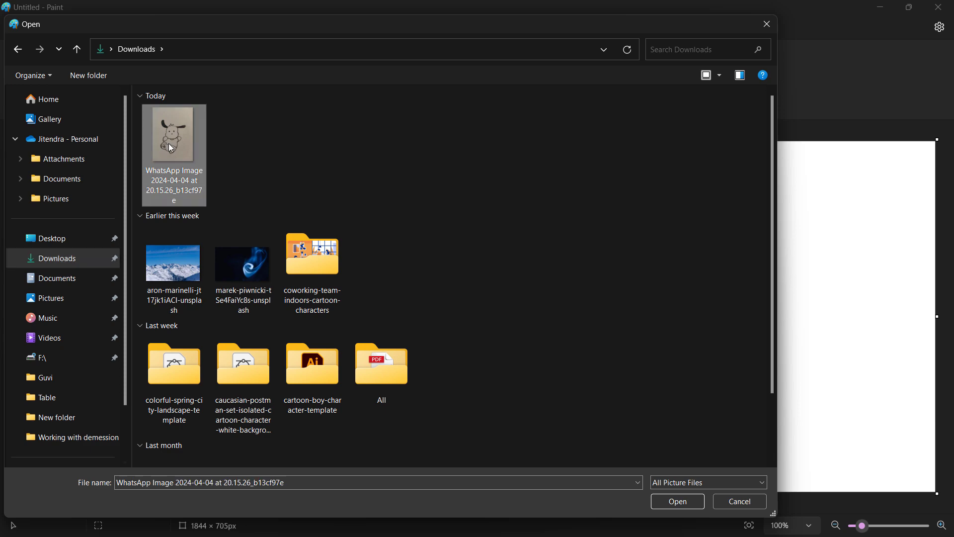
pyautogui.click(696, 507)
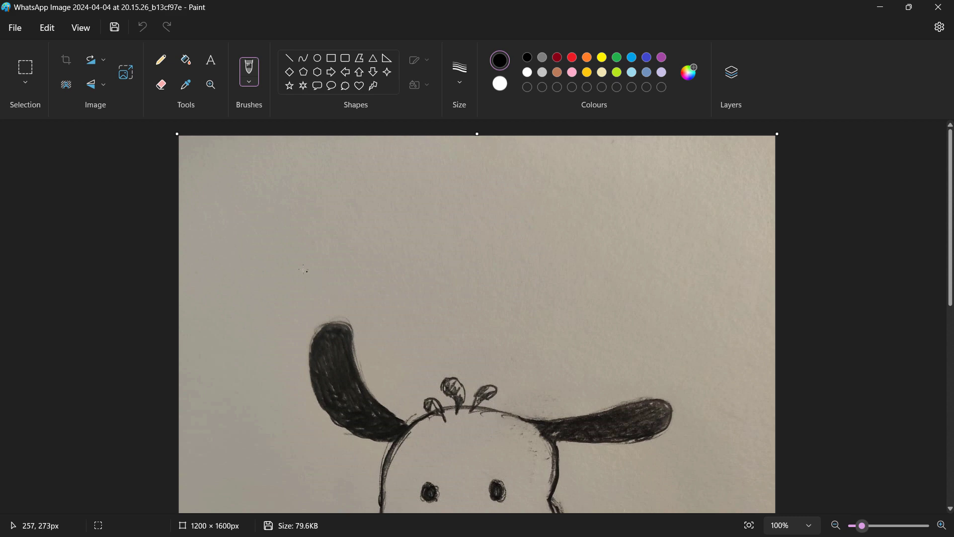
# Step: Save the sketch as a JPEG picture named 111 in the Downloads folder, and minimize Paint
pyautogui.click(16, 27)
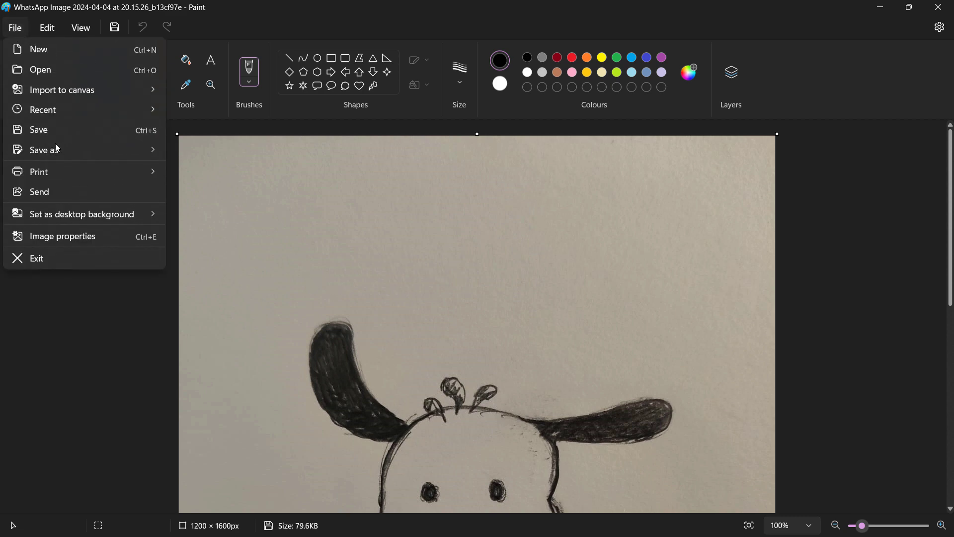
pyautogui.moveTo(155, 144)
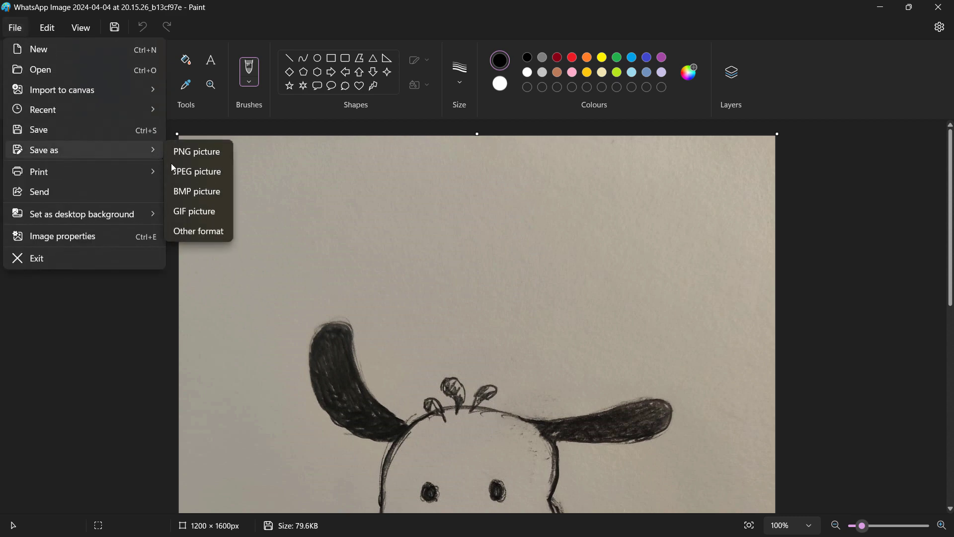
pyautogui.click(193, 171)
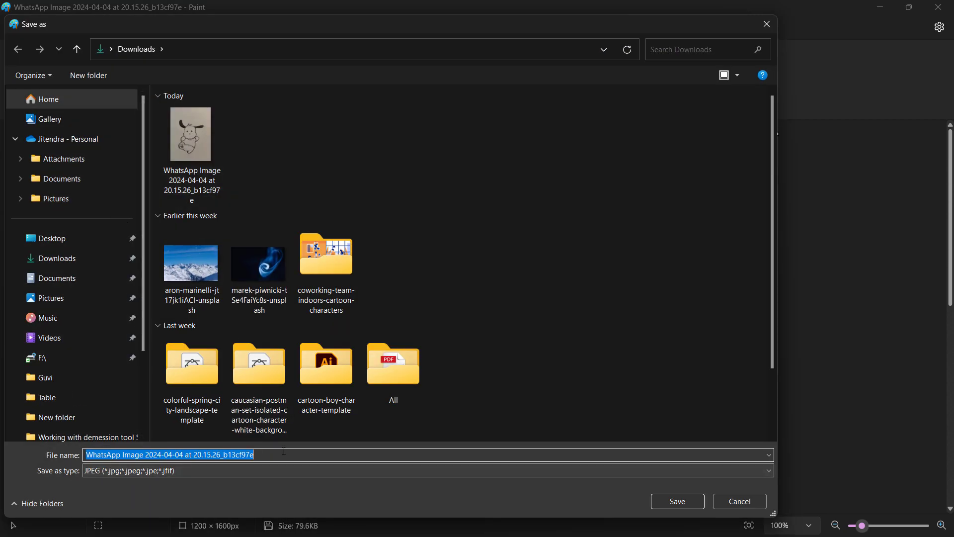
pyautogui.write('111')
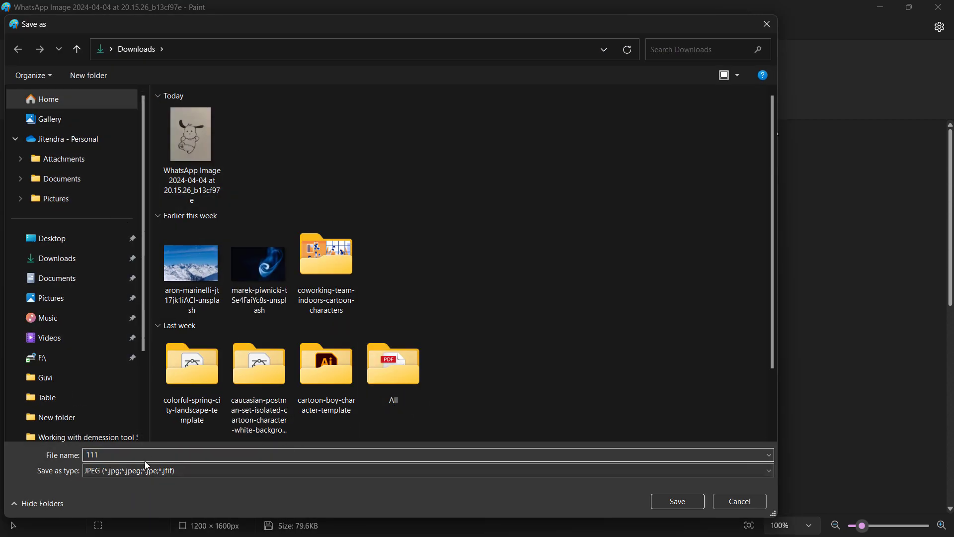
pyautogui.click(678, 501)
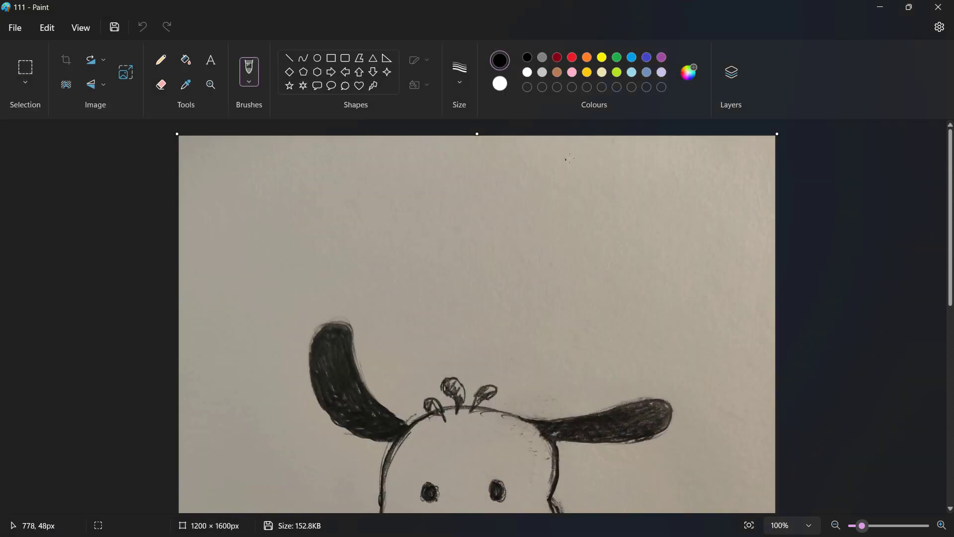
pyautogui.click(881, 13)
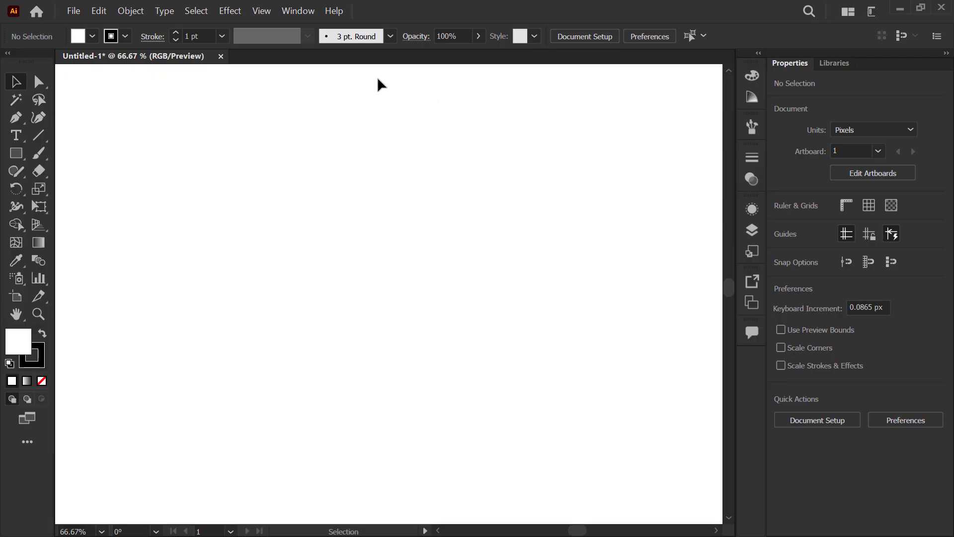
# Step: Switch to Illustrator and place the image 111 as a linked file, about 391 × 522 px, on the artboard
pyautogui.click(75, 12)
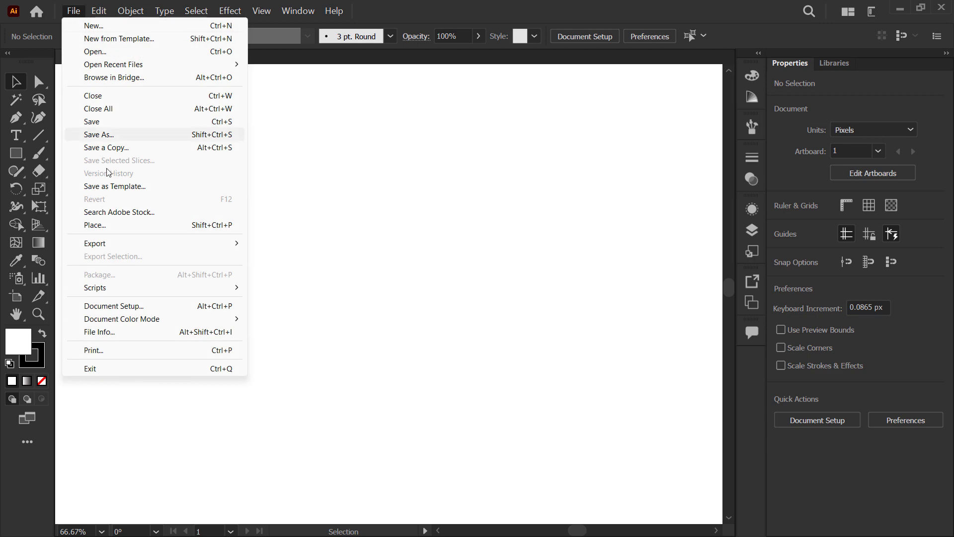
pyautogui.click(128, 225)
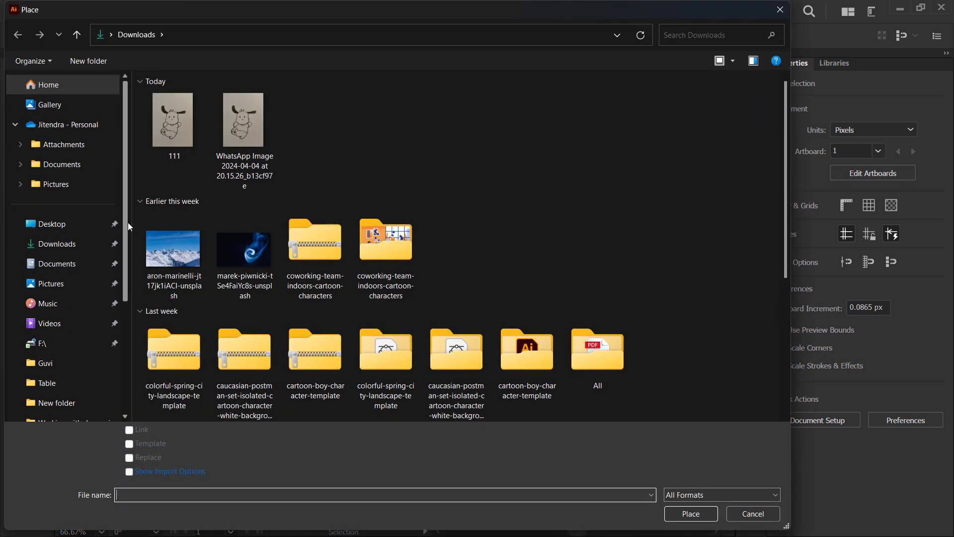
pyautogui.click(178, 134)
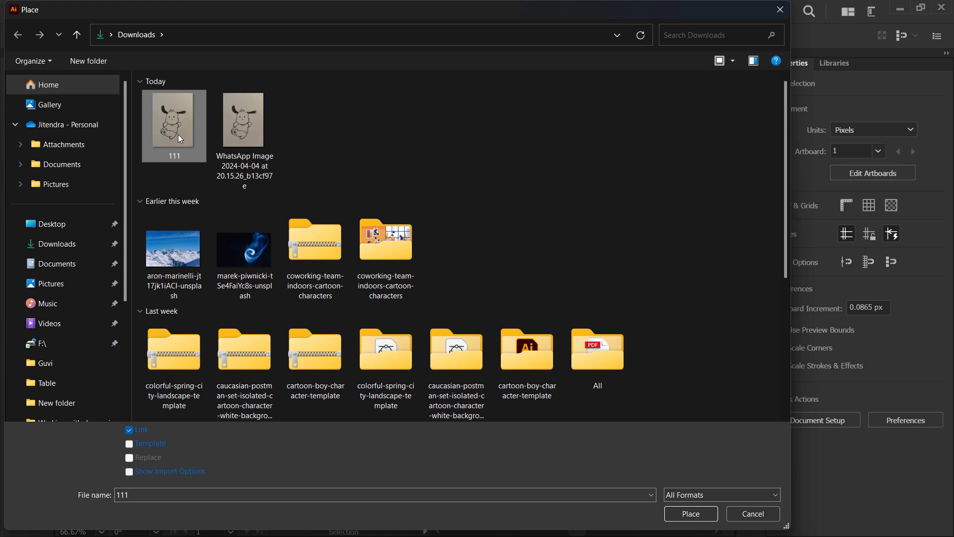
pyautogui.click(702, 518)
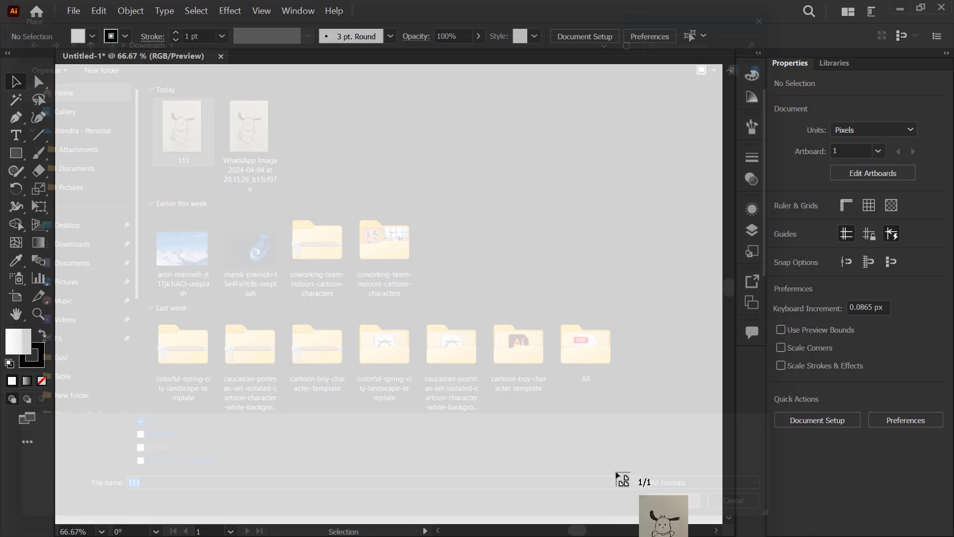
pyautogui.moveTo(465, 373); pyautogui.dragTo(622, 467)
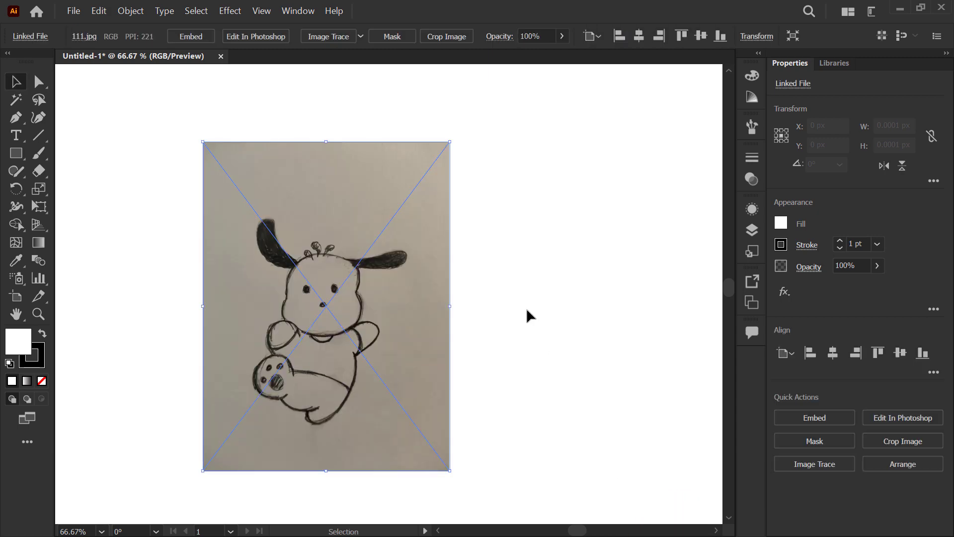
pyautogui.click(502, 298)
# Step: Move the placed sketch on the artboard to about X 501 px, Y 746 px
pyautogui.scroll(3, 373, 251)
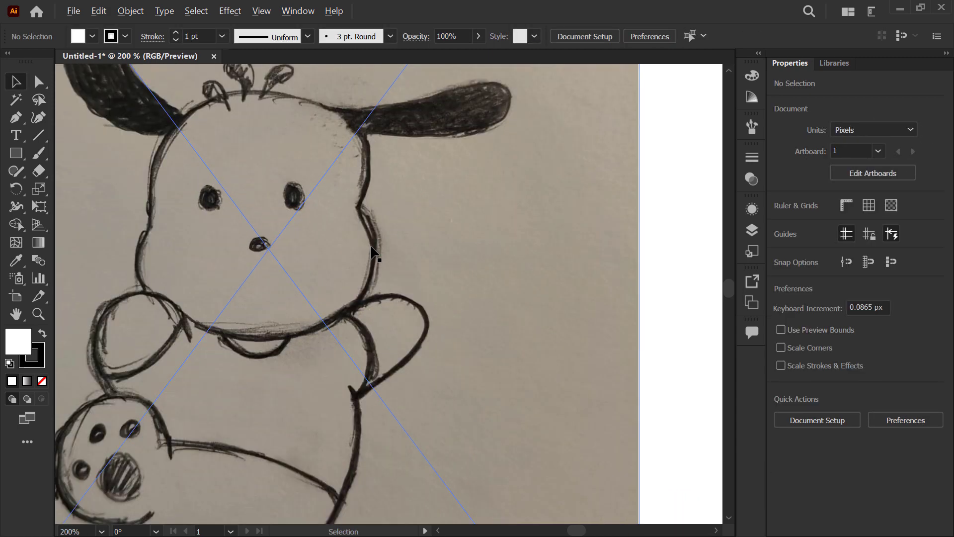
pyautogui.scroll(-2, 412, 211)
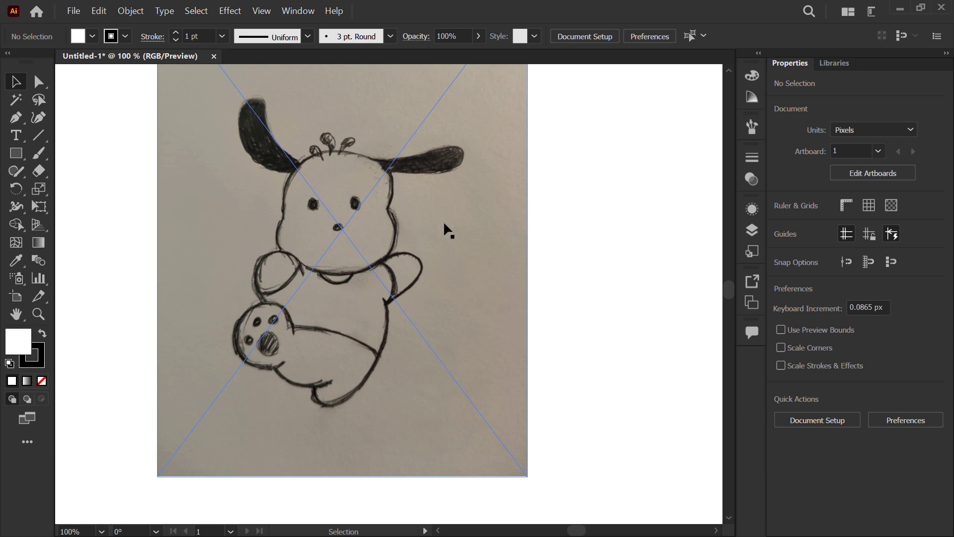
pyautogui.scroll(-2, 444, 220)
pyautogui.moveTo(377, 275); pyautogui.dragTo(401, 293)
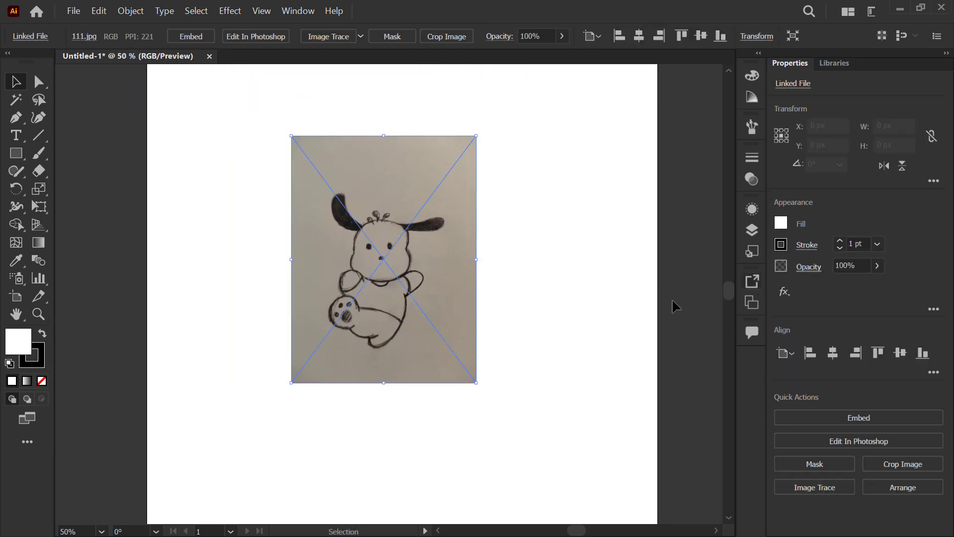
# Step: Detach the Layers panel as a floating panel beside the tools and collapse the remaining panel group
pyautogui.click(751, 230)
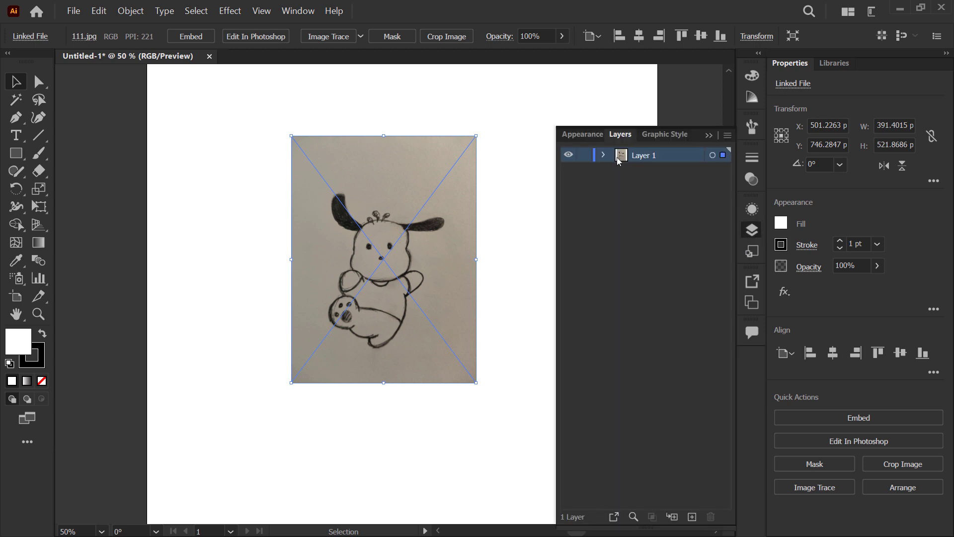
pyautogui.moveTo(611, 144); pyautogui.dragTo(64, 95)
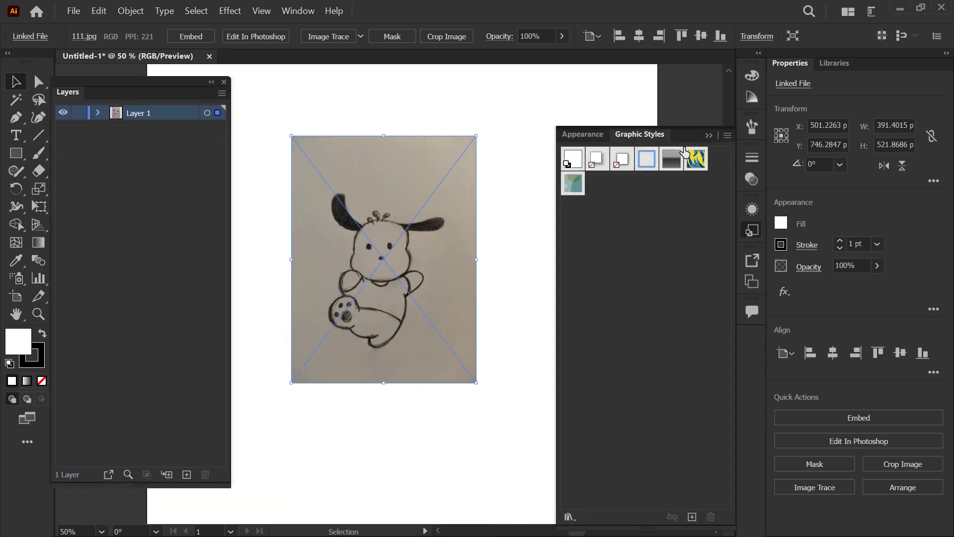
pyautogui.click(713, 137)
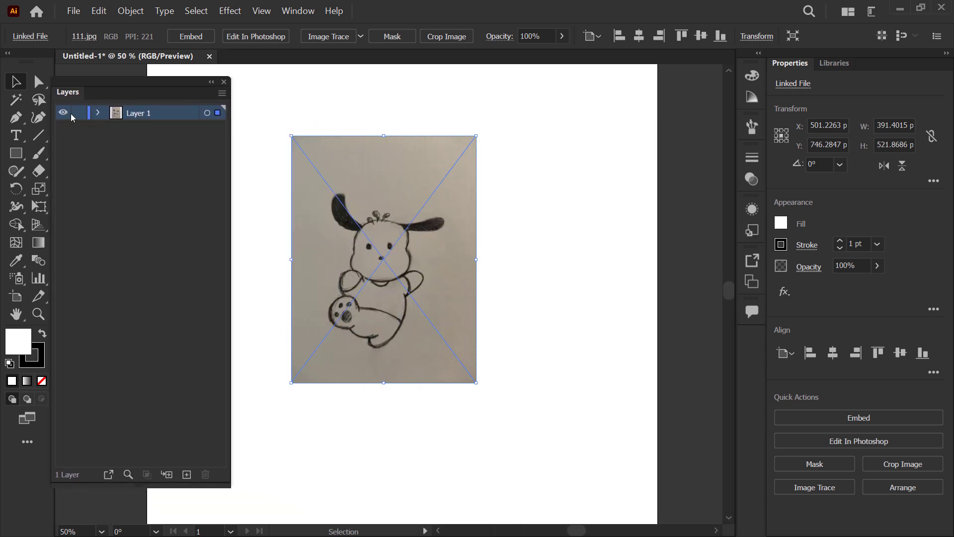
# Step: Set Layer 1, which holds the sketch, to dim its images to 40%
pyautogui.click(207, 113)
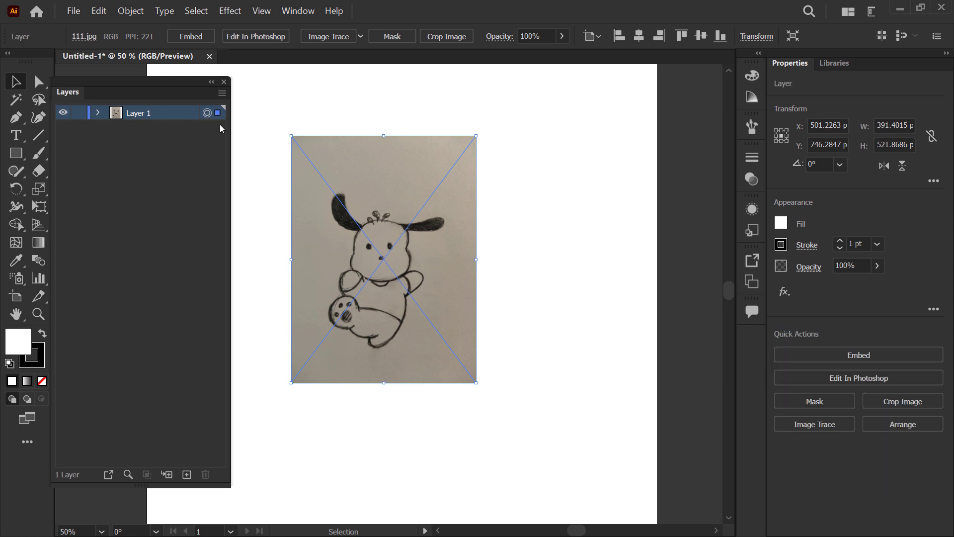
pyautogui.doubleClick(168, 112)
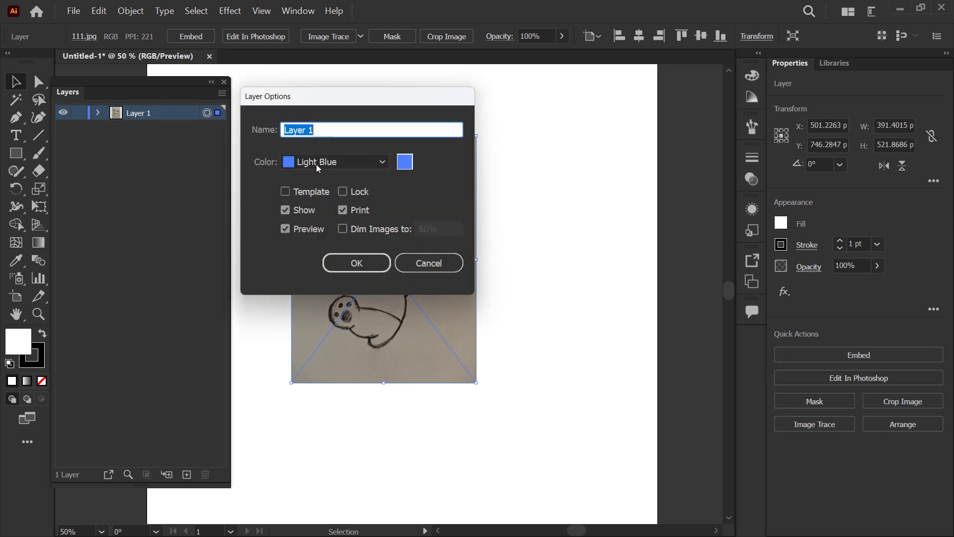
pyautogui.click(359, 232)
pyautogui.moveTo(439, 229); pyautogui.dragTo(402, 227)
pyautogui.write('40')
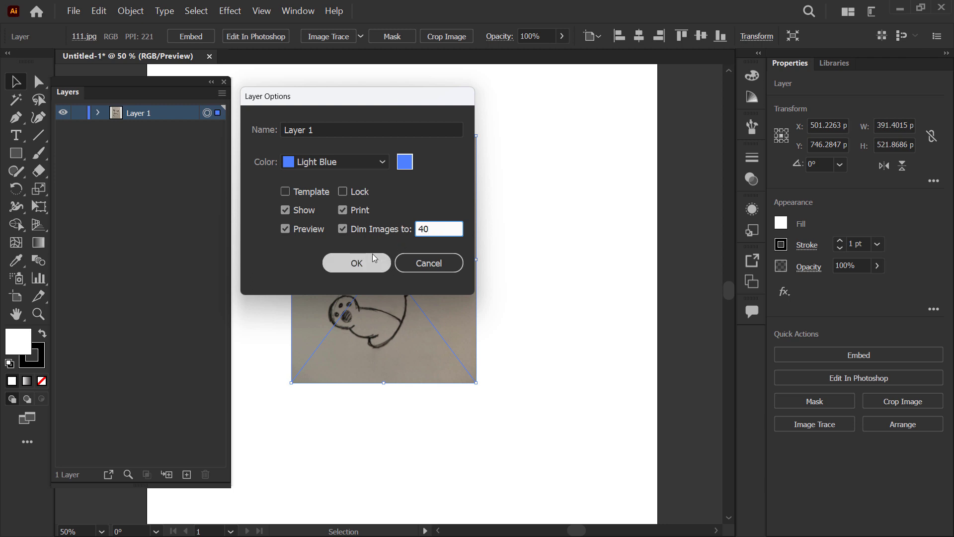
pyautogui.click(365, 270)
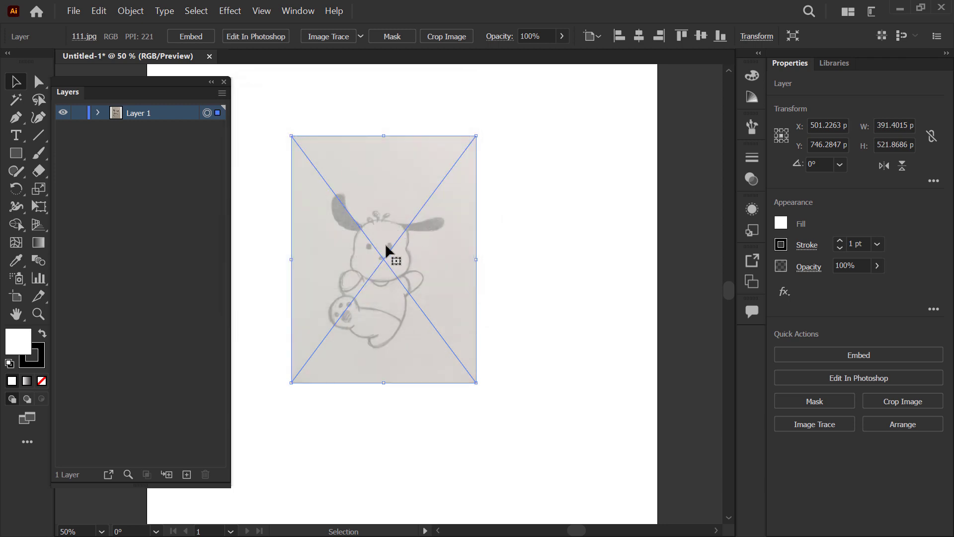
# Step: Lock Layer 1 and add a new empty layer above it for the tracing
pyautogui.click(81, 113)
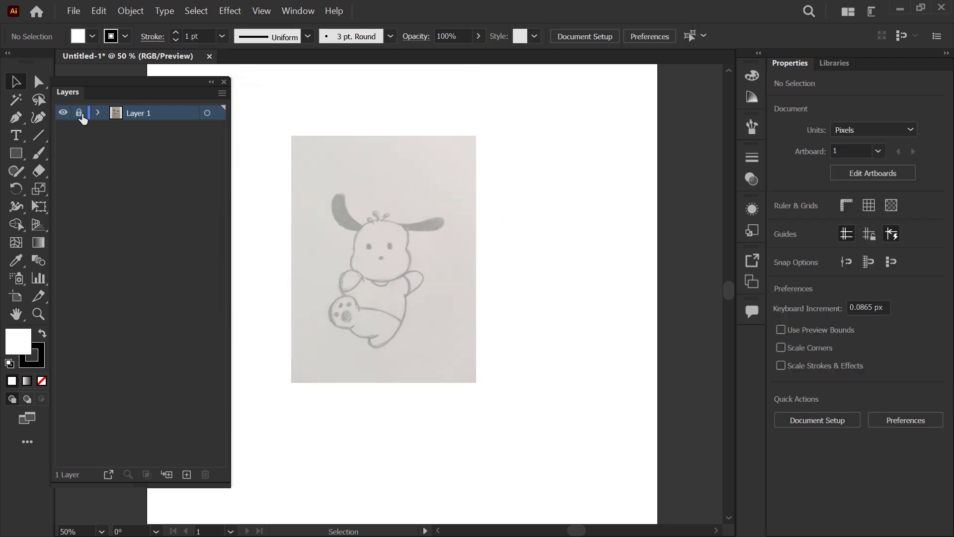
pyautogui.click(187, 474)
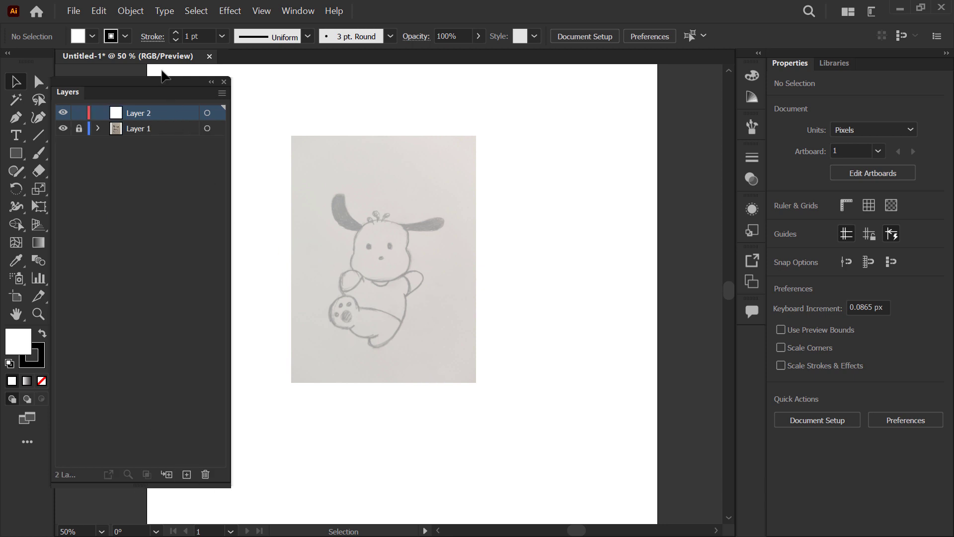
pyautogui.moveTo(164, 83); pyautogui.dragTo(172, 87)
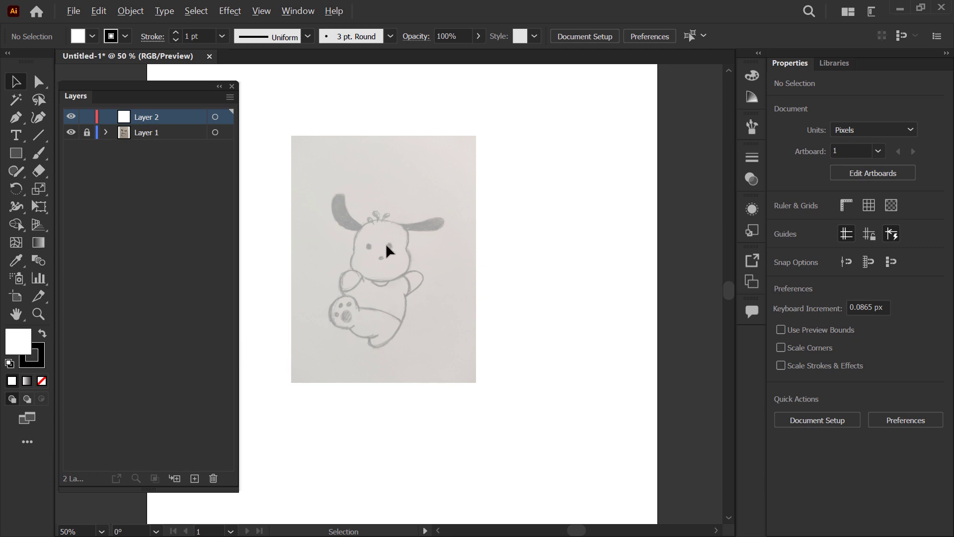
# Step: Pick the Pen tool with no fill and a 5 pt stroke, and move the Layers panel clear of the sketch
pyautogui.scroll(2, 386, 245)
pyautogui.moveTo(345, 252); pyautogui.dragTo(399, 241)
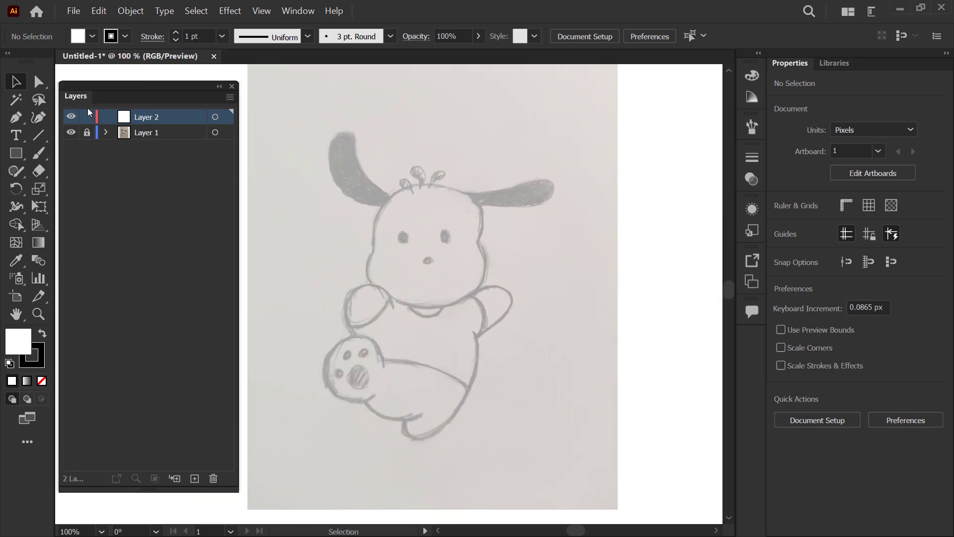
pyautogui.click(18, 122)
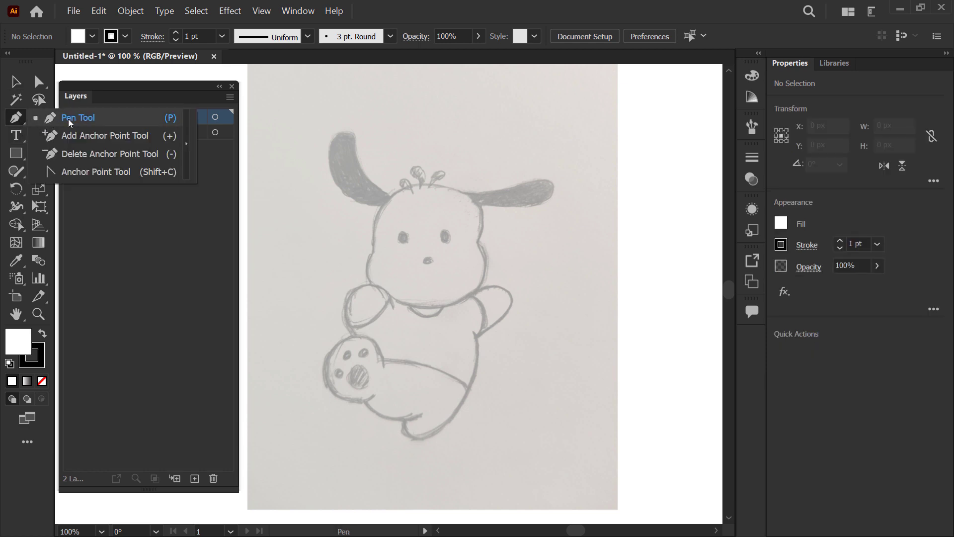
pyautogui.click(97, 122)
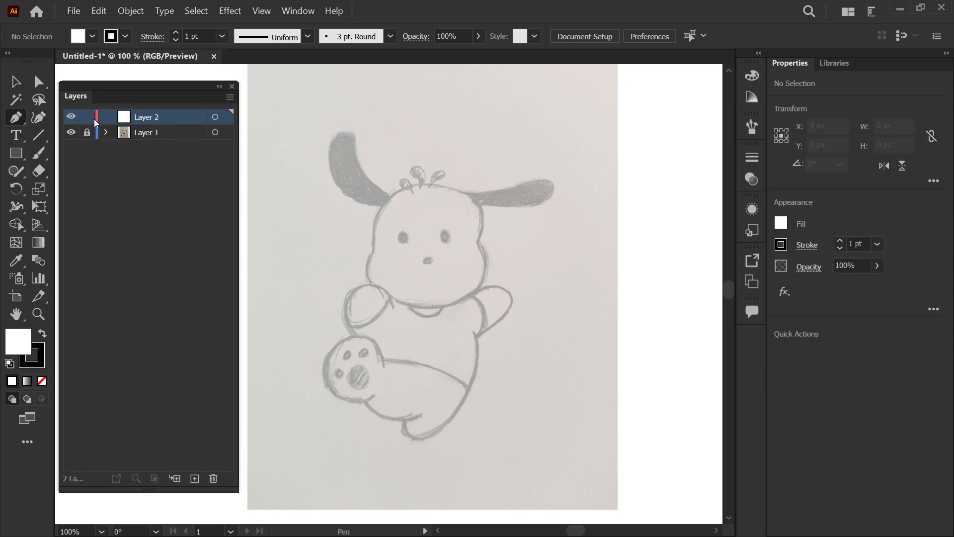
pyautogui.click(43, 381)
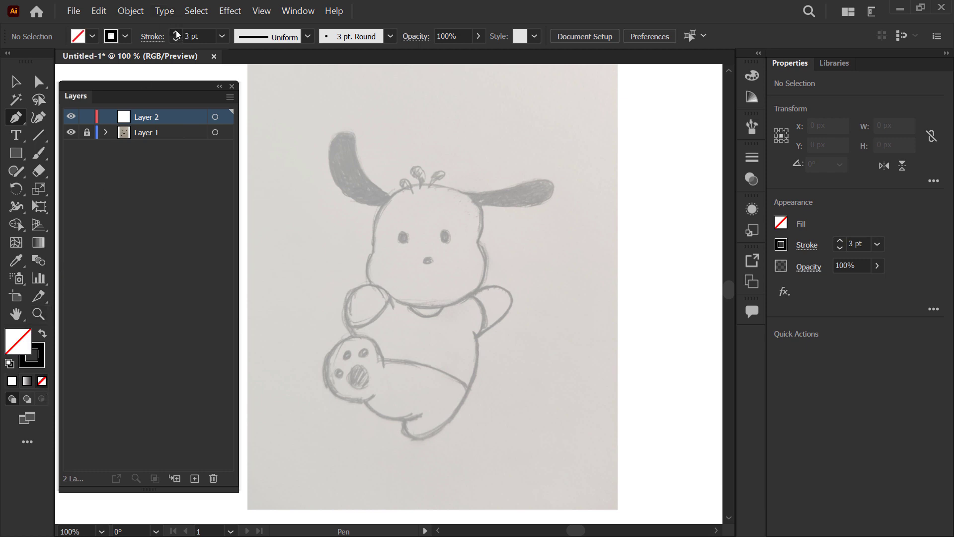
pyautogui.scroll(3, 421, 202)
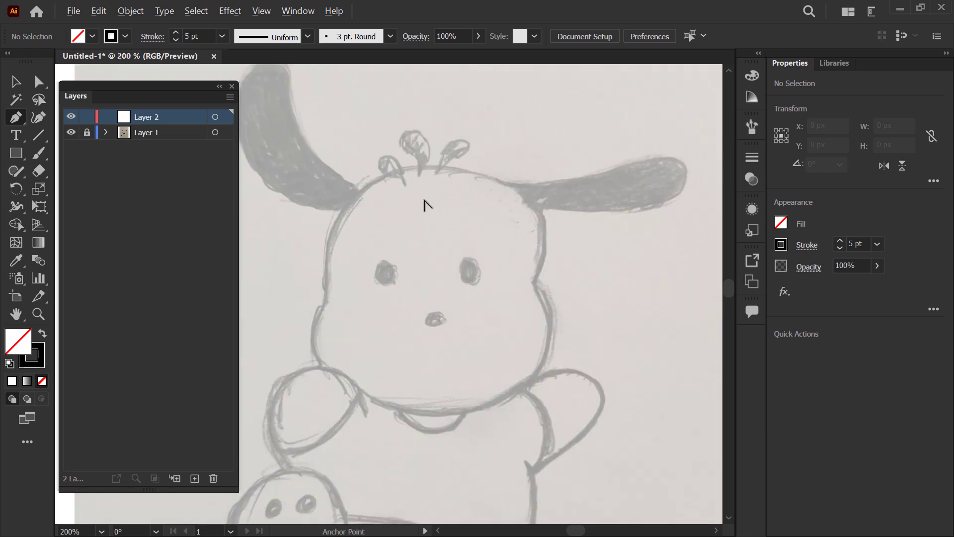
pyautogui.moveTo(293, 134); pyautogui.dragTo(374, 152)
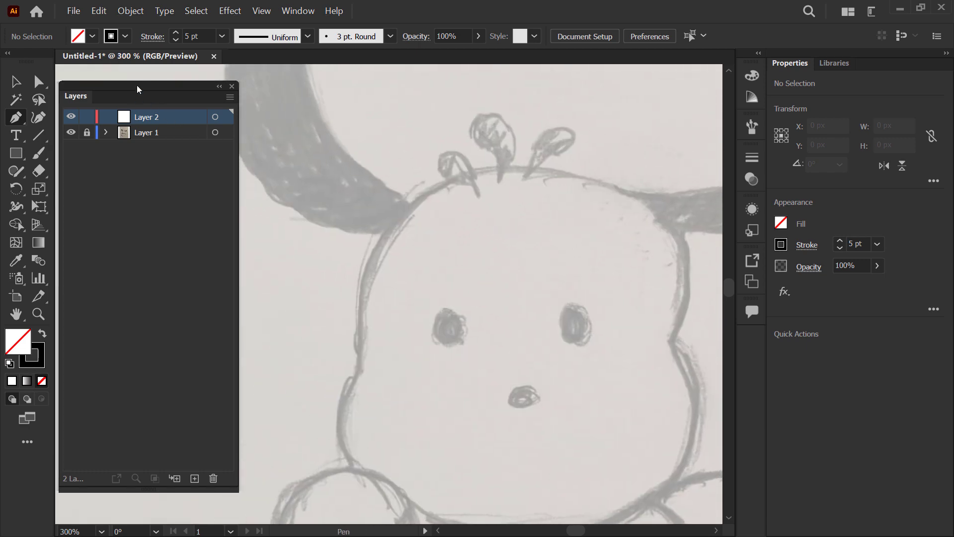
pyautogui.moveTo(138, 90); pyautogui.dragTo(795, 185)
# Step: Start tracing the puppy's raised left ear with a curved segment from its outer edge to the top of its tip
pyautogui.scroll(-2, 198, 202)
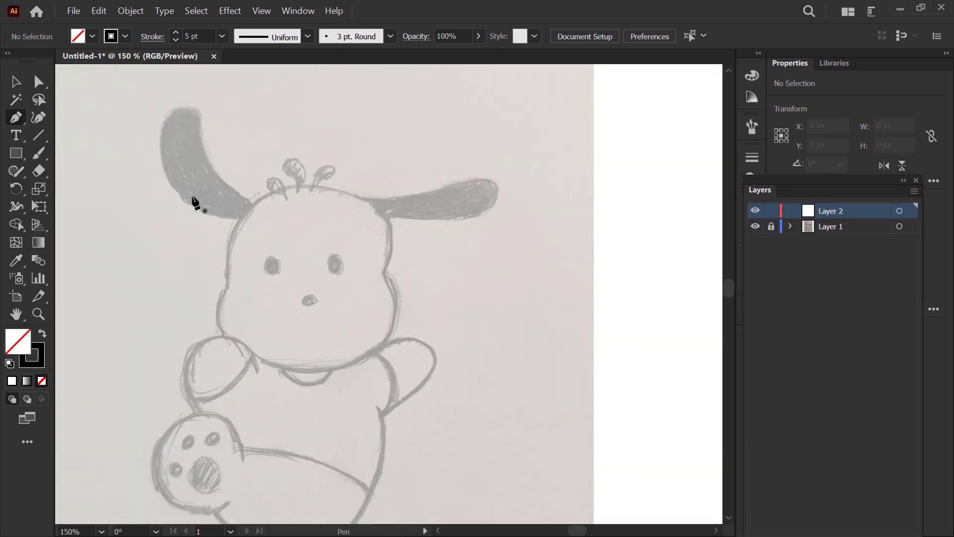
pyautogui.moveTo(249, 179); pyautogui.dragTo(257, 158)
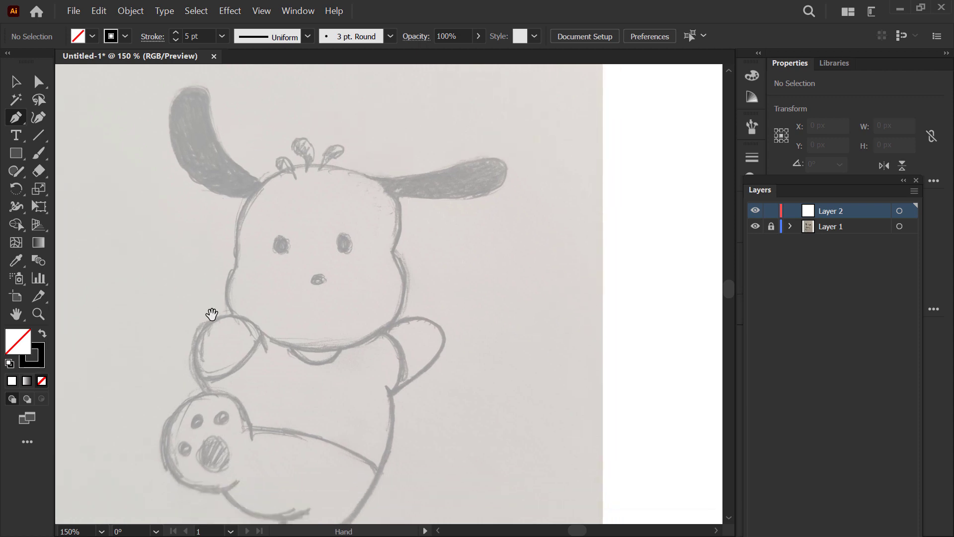
pyautogui.moveTo(219, 313); pyautogui.dragTo(211, 224)
pyautogui.moveTo(216, 145); pyautogui.dragTo(222, 272)
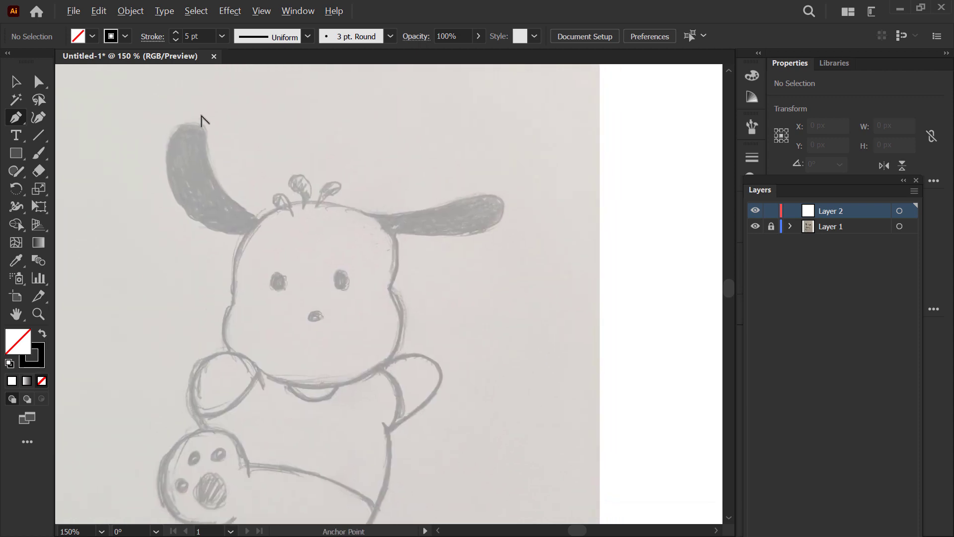
pyautogui.scroll(2, 202, 119)
pyautogui.click(132, 186)
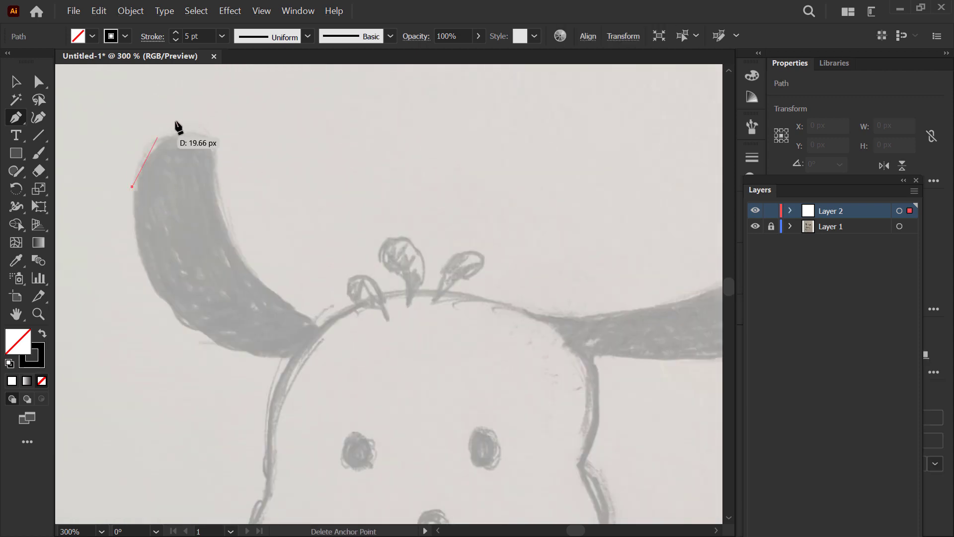
pyautogui.moveTo(185, 134); pyautogui.dragTo(223, 88)
pyautogui.scroll(2, 201, 172)
pyautogui.moveTo(203, 201)
pyautogui.mouseDown()
pyautogui.moveTo(204, 187)
pyautogui.moveTo(230, 194)
pyautogui.mouseUp()
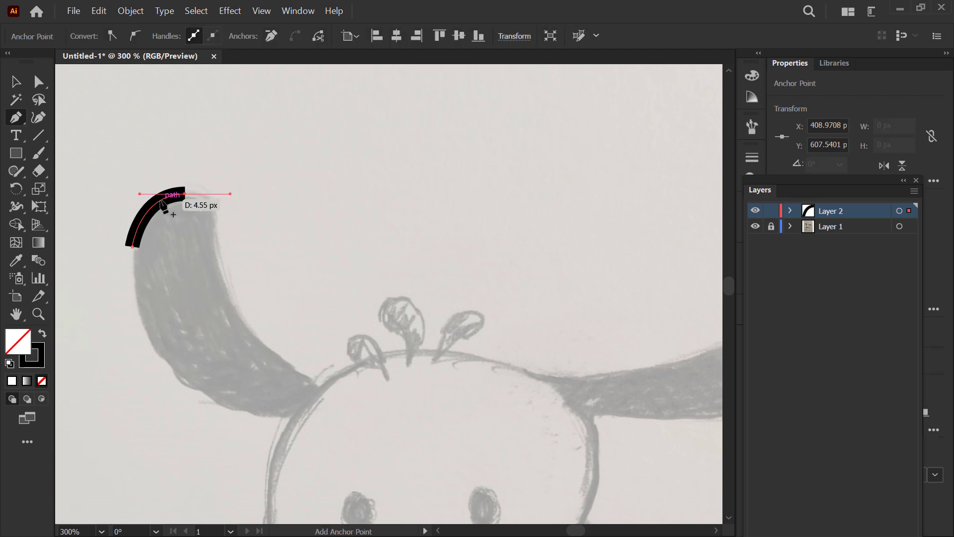
pyautogui.moveTo(219, 269)
pyautogui.mouseDown()
pyautogui.moveTo(230, 295)
pyautogui.moveTo(136, 127)
pyautogui.mouseUp()
pyautogui.press('space')
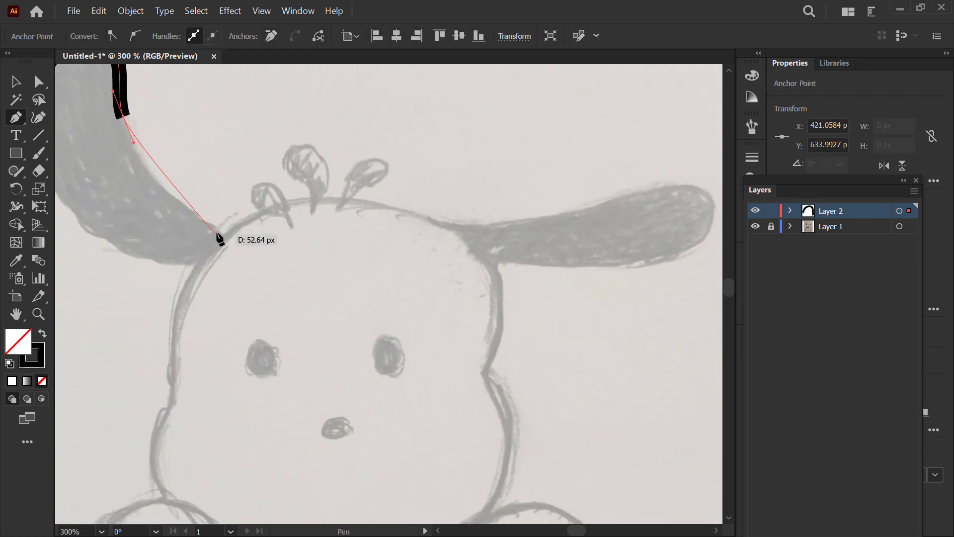
pyautogui.moveTo(183, 203); pyautogui.dragTo(225, 224)
pyautogui.press('space')
pyautogui.moveTo(144, 116); pyautogui.dragTo(313, 230)
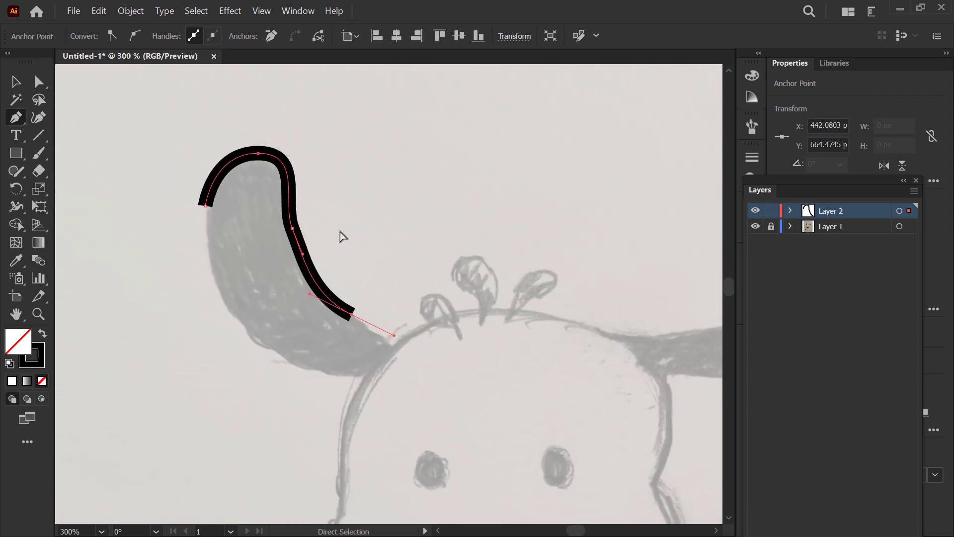
pyautogui.hotkey('ctrl', 'z')
pyautogui.hotkey('ctrl', 'z')
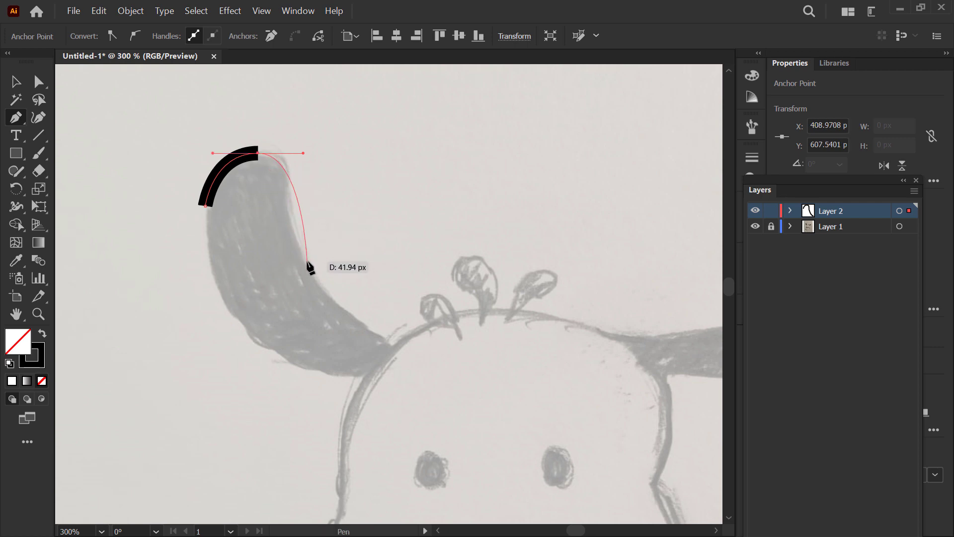
# Step: Continue the path down the left ear's inner edge to the head with two curved anchor points
pyautogui.moveTo(309, 264); pyautogui.dragTo(331, 304)
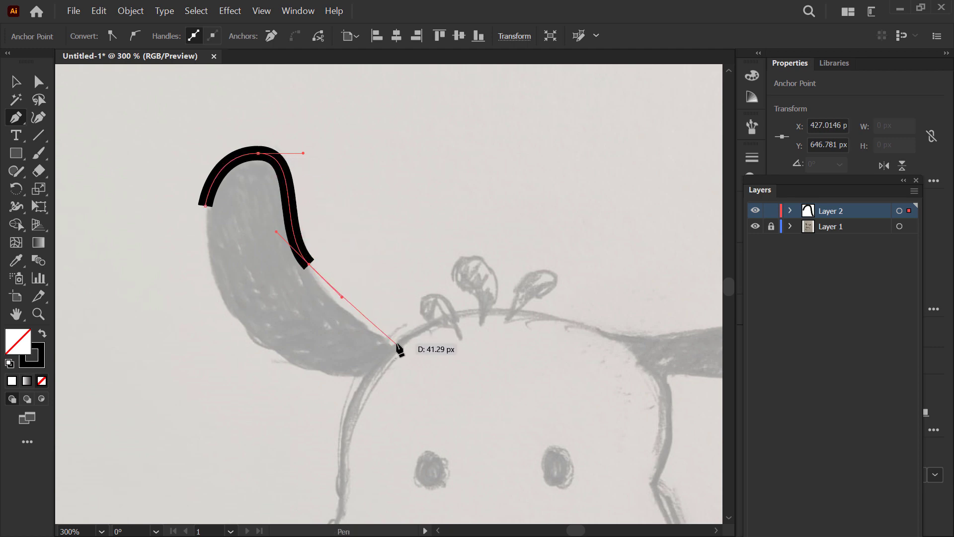
pyautogui.moveTo(398, 343)
pyautogui.mouseDown()
pyautogui.moveTo(422, 350)
pyautogui.moveTo(424, 370)
pyautogui.moveTo(441, 345)
pyautogui.mouseUp()
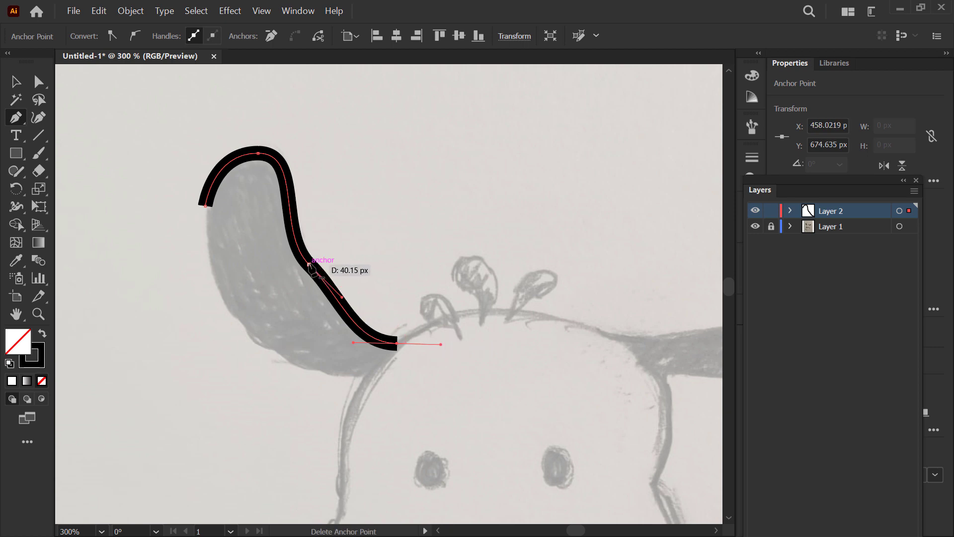
pyautogui.scroll(3, 396, 356)
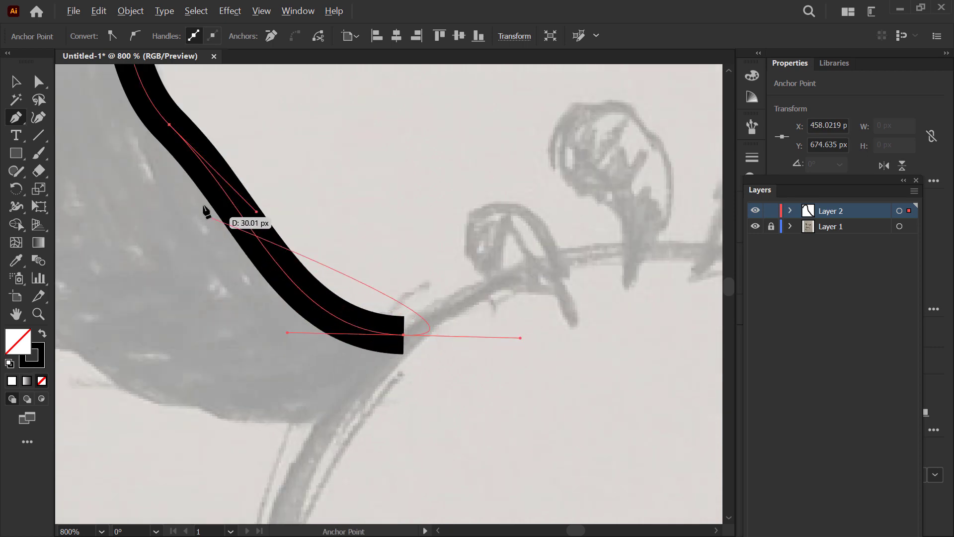
pyautogui.scroll(-2, 347, 287)
pyautogui.hotkey('ctrl', 'z')
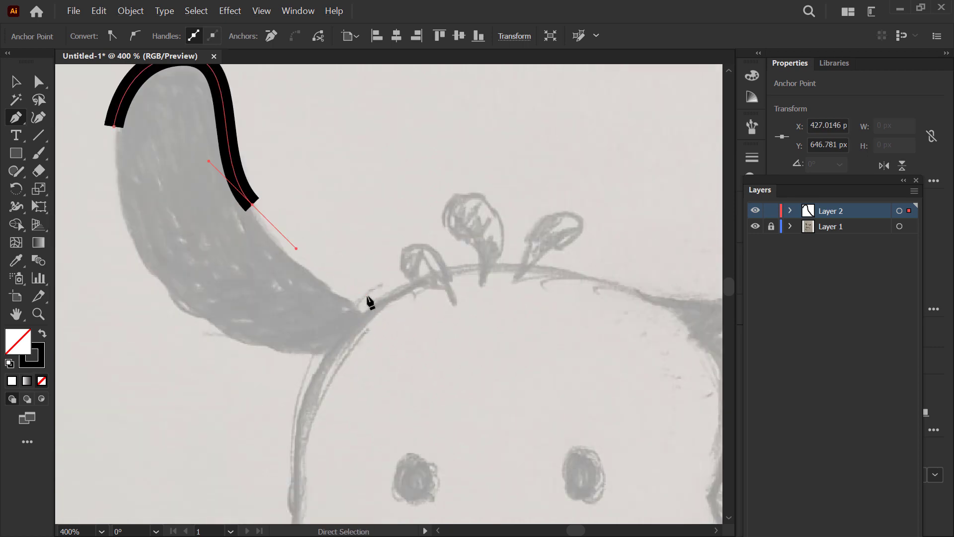
pyautogui.moveTo(373, 305)
pyautogui.mouseDown()
pyautogui.moveTo(416, 328)
pyautogui.moveTo(428, 321)
pyautogui.moveTo(431, 333)
pyautogui.moveTo(409, 308)
pyautogui.moveTo(384, 300)
pyautogui.moveTo(401, 305)
pyautogui.mouseUp()
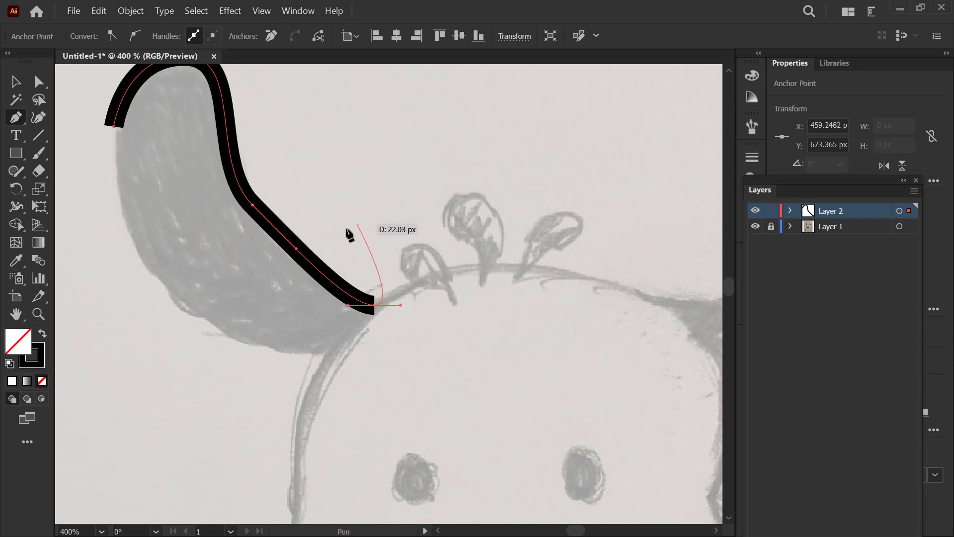
# Step: Reshape the ear's inner curve with Direct Selection by adjusting both handles of its middle anchor point, and deselect the path
pyautogui.click(38, 85)
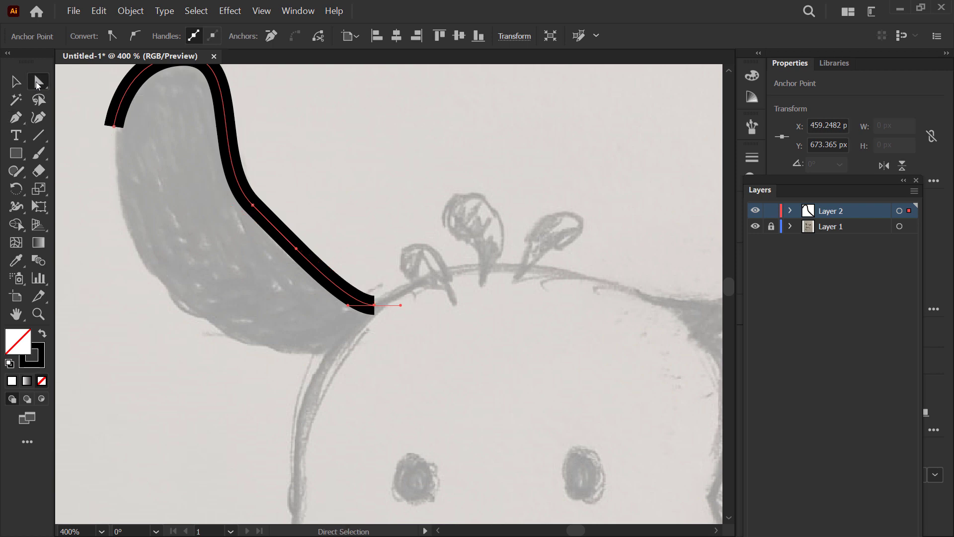
pyautogui.moveTo(304, 211); pyautogui.dragTo(230, 279)
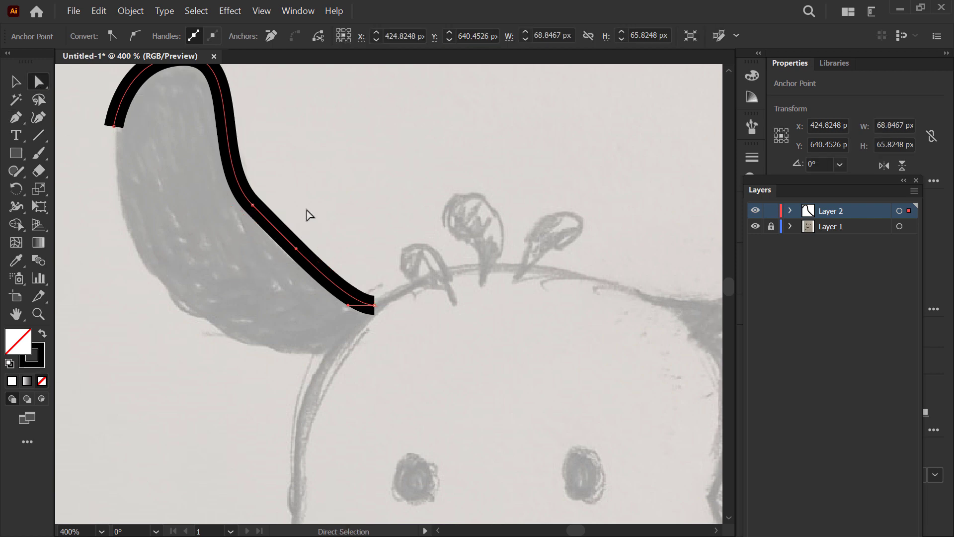
pyautogui.moveTo(175, 237); pyautogui.dragTo(177, 236)
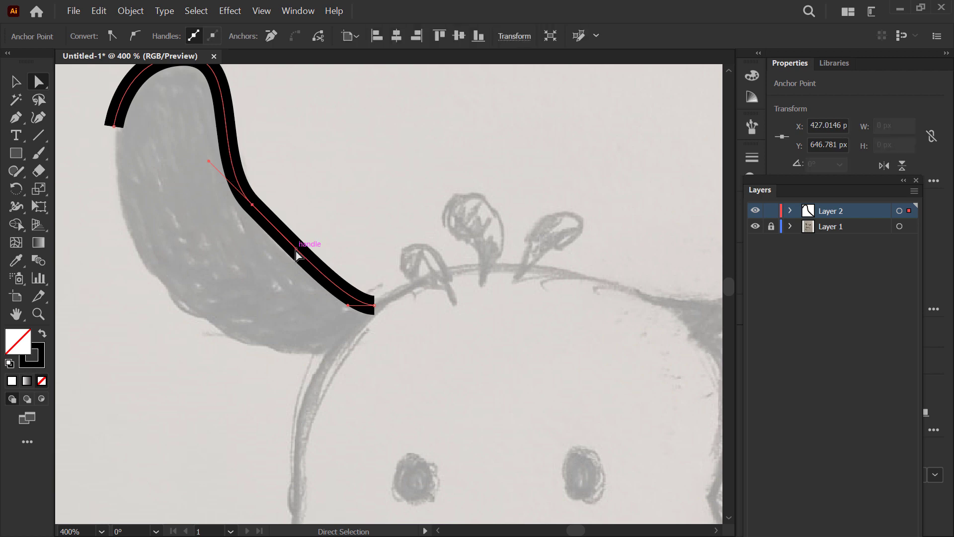
pyautogui.moveTo(294, 249); pyautogui.dragTo(296, 287)
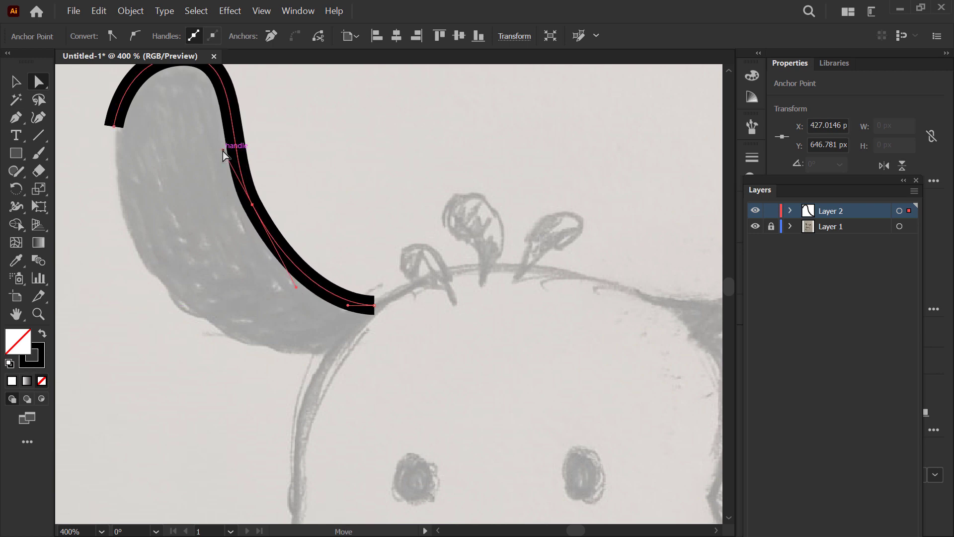
pyautogui.moveTo(222, 150); pyautogui.dragTo(208, 124)
pyautogui.scroll(-2, 249, 170)
pyautogui.click(324, 166)
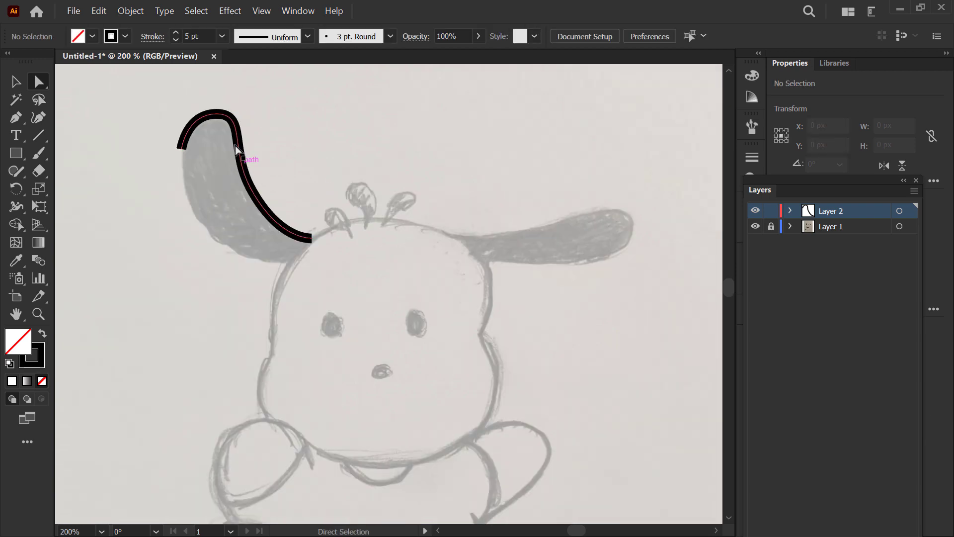
# Step: Set the traced ear path's stroke weight to 2 pt and deselect it
pyautogui.scroll(2, 234, 234)
pyautogui.scroll(-1, 237, 230)
pyautogui.scroll(1, 239, 229)
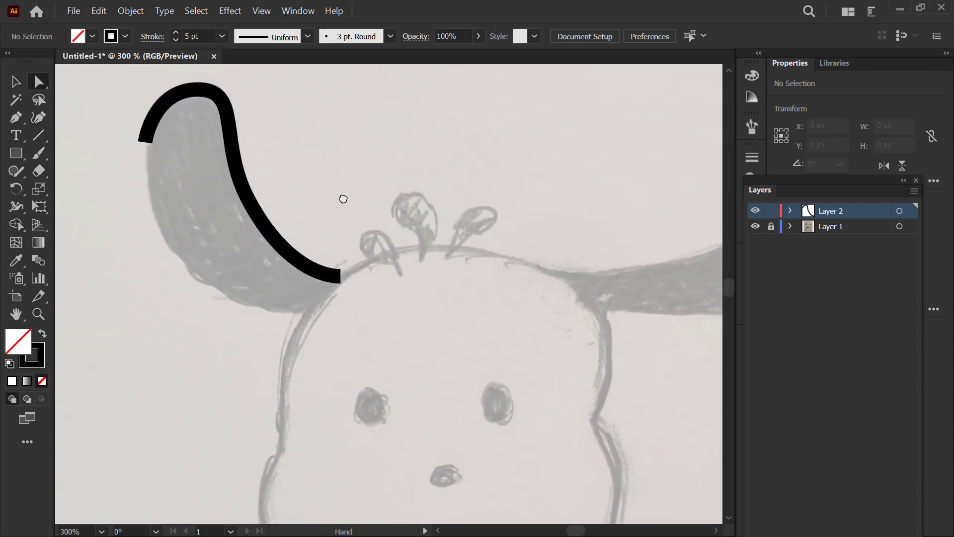
pyautogui.press('v')
pyautogui.hotkey('ctrl', 'a')
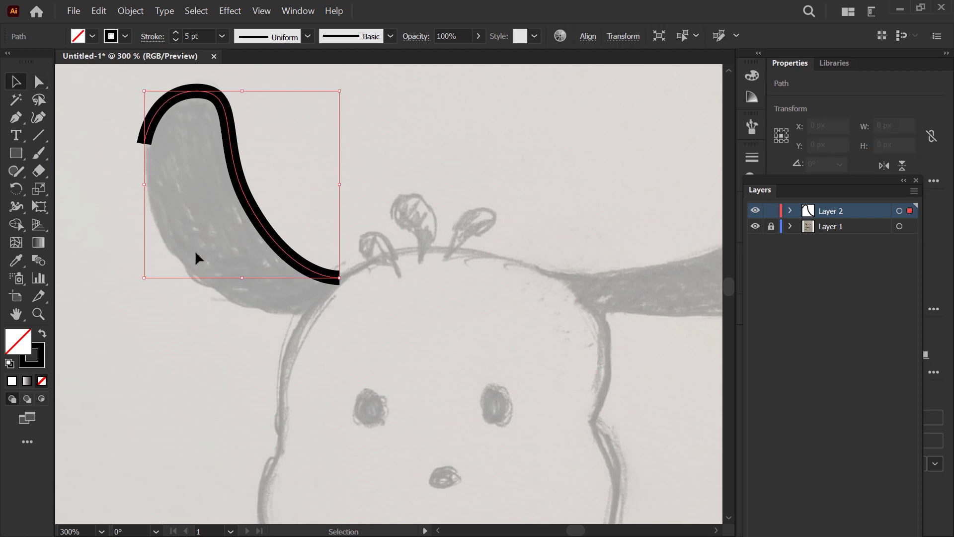
pyautogui.click(203, 36)
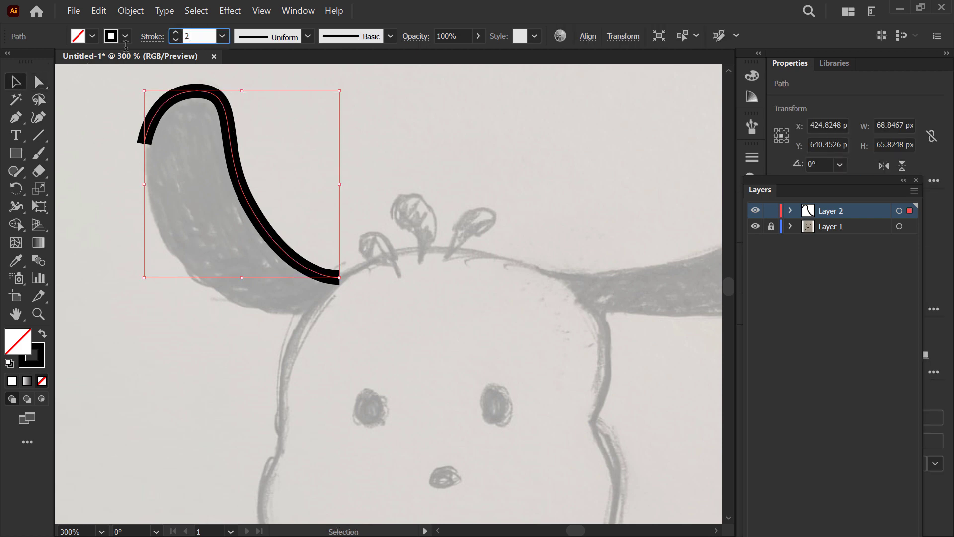
pyautogui.press('Return')
pyautogui.click(322, 105)
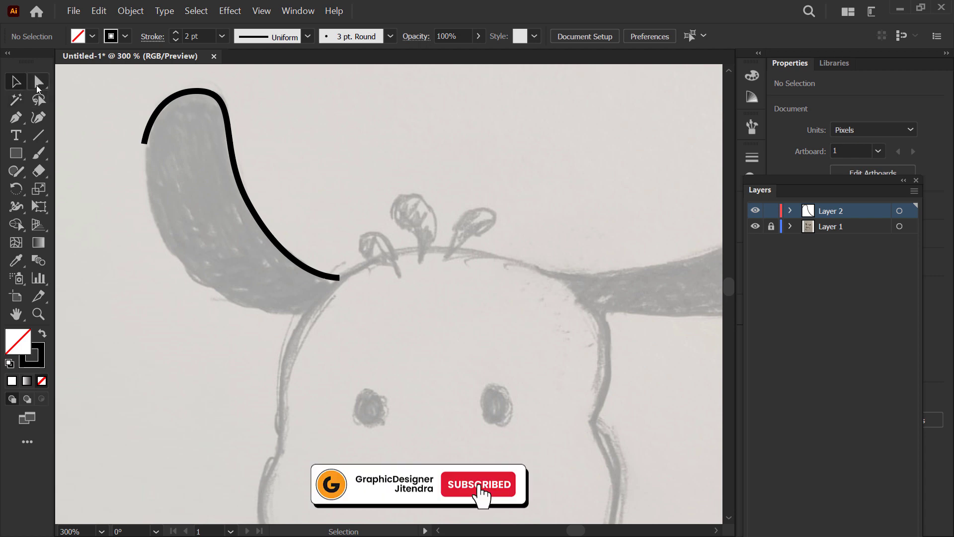
# Step: Give the ear path's stroke round caps
pyautogui.scroll(2, 137, 142)
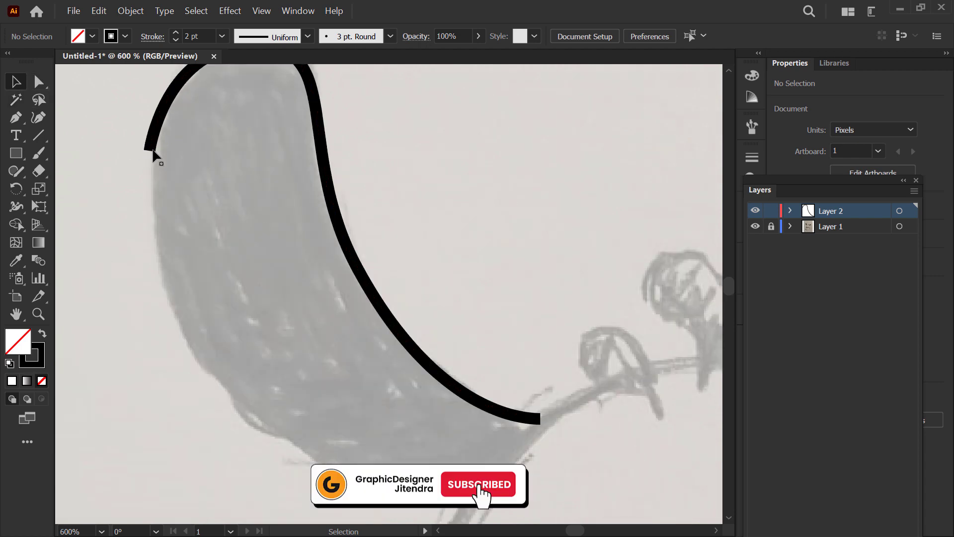
pyautogui.moveTo(195, 147); pyautogui.dragTo(196, 149)
pyautogui.click(152, 36)
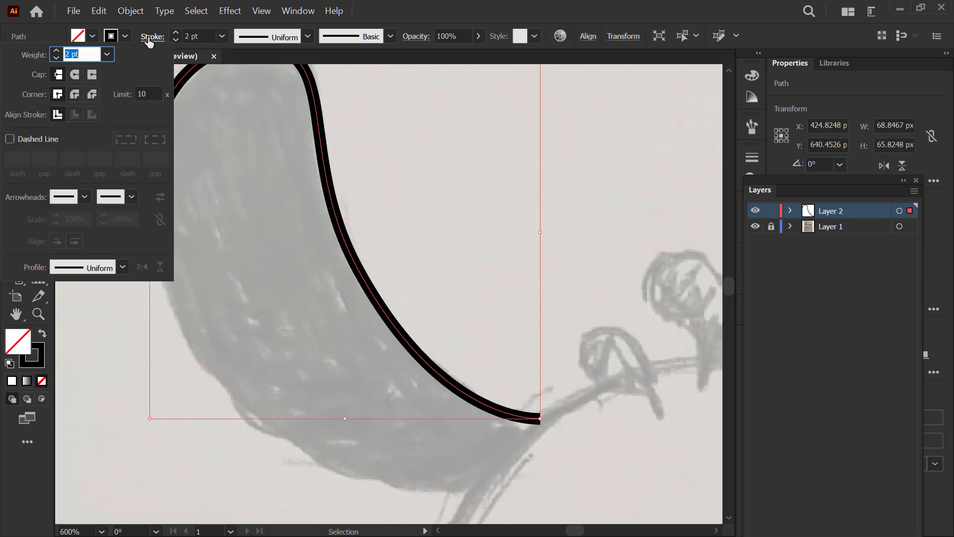
pyautogui.click(74, 75)
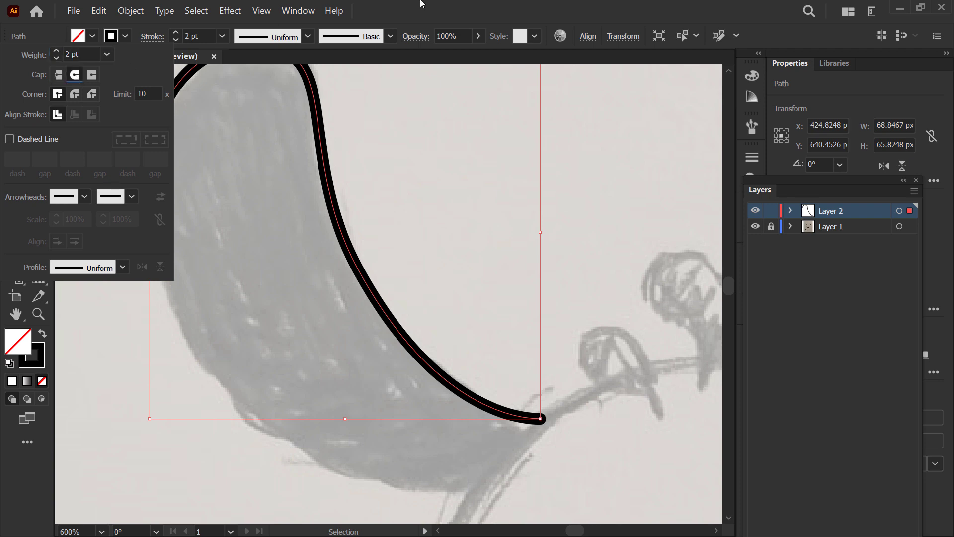
pyautogui.scroll(-1, 391, 337)
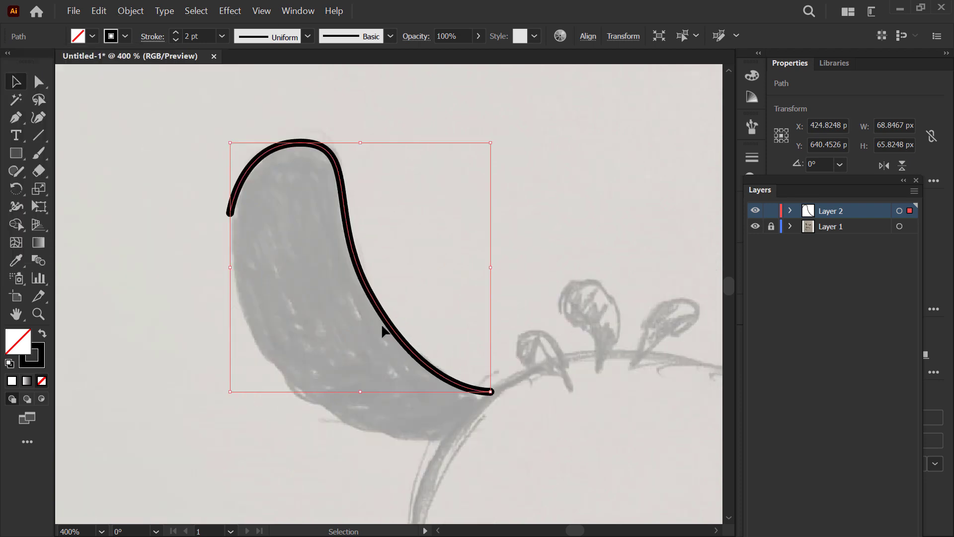
# Step: Extend the ear path with the Pen tool from its open outer end along the outer and lower edge to the head
pyautogui.scroll(1, 232, 230)
pyautogui.click(15, 118)
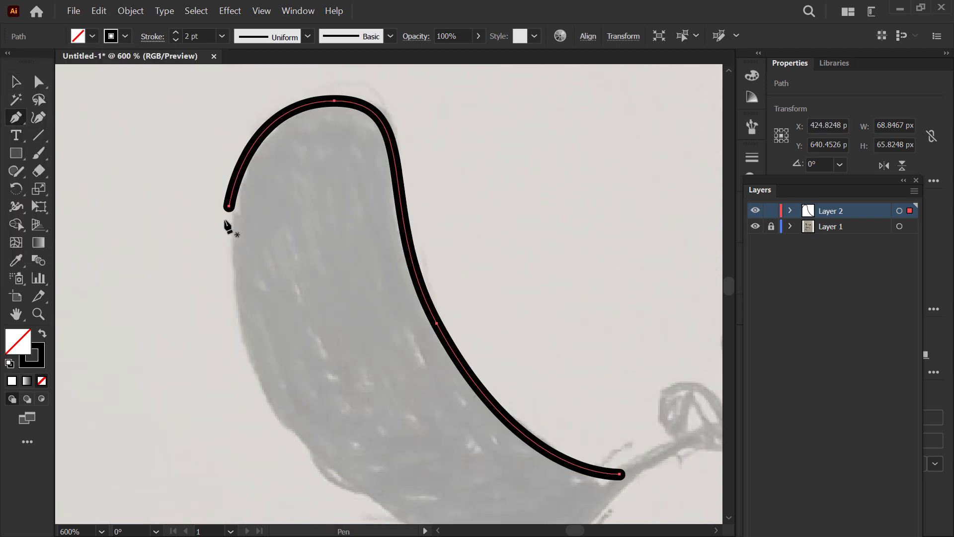
pyautogui.scroll(2, 226, 224)
pyautogui.moveTo(243, 189)
pyautogui.mouseDown()
pyautogui.moveTo(239, 247)
pyautogui.moveTo(252, 297)
pyautogui.moveTo(219, 234)
pyautogui.moveTo(267, 323)
pyautogui.moveTo(253, 315)
pyautogui.moveTo(239, 292)
pyautogui.moveTo(281, 330)
pyautogui.mouseUp()
pyautogui.scroll(-3, 238, 247)
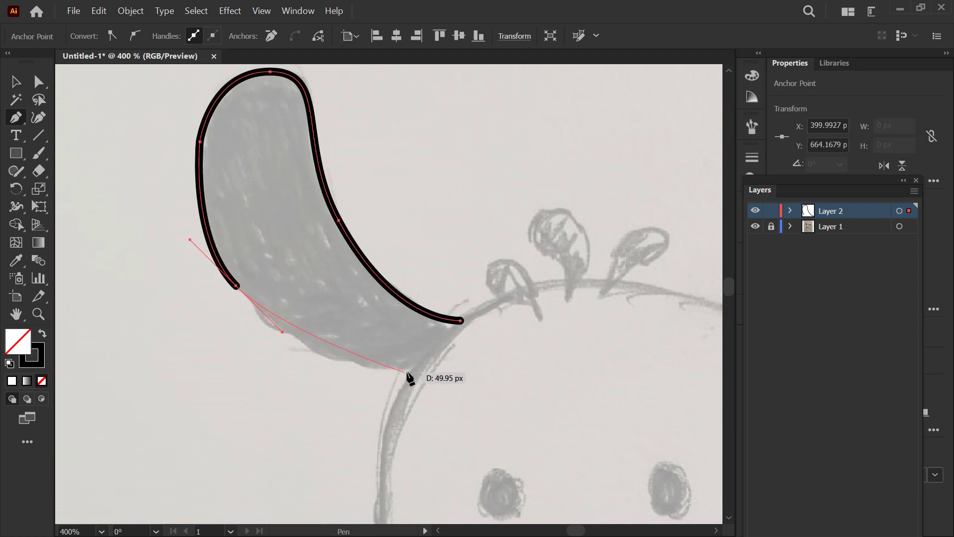
pyautogui.moveTo(415, 370); pyautogui.dragTo(503, 382)
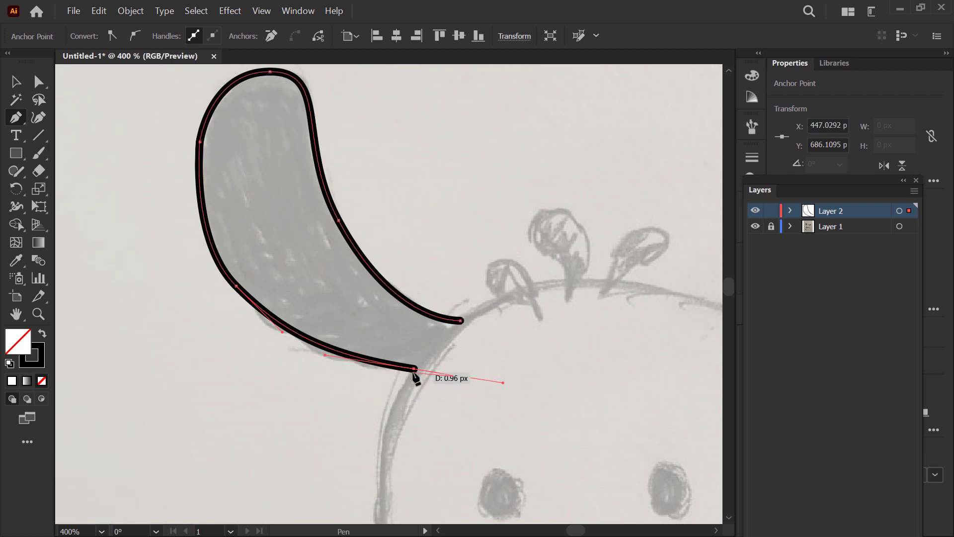
# Step: Trace the right ear with one open Pen tool path, from the top of the head around the ear tip and back to the head
pyautogui.scroll(-2, 347, 337)
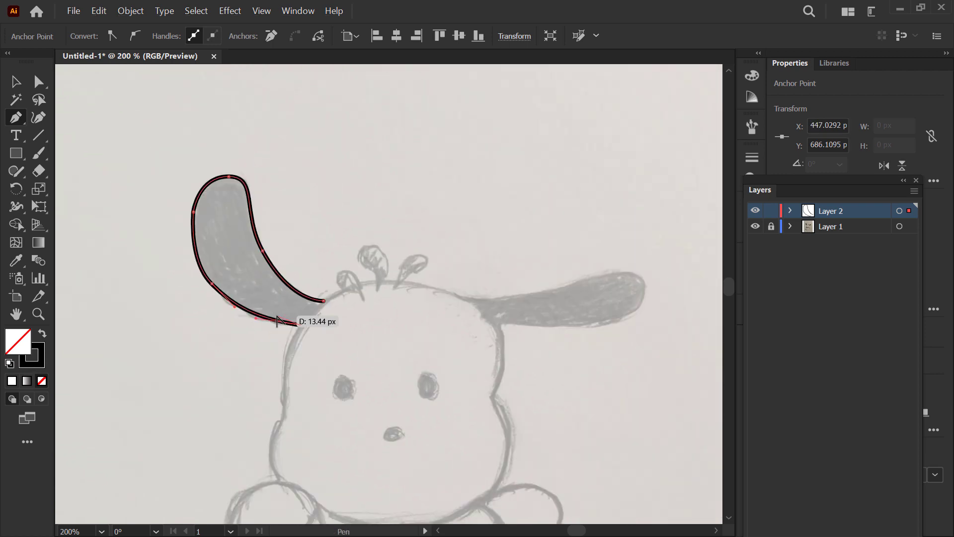
pyautogui.press('Escape')
pyautogui.moveTo(471, 255); pyautogui.dragTo(353, 213)
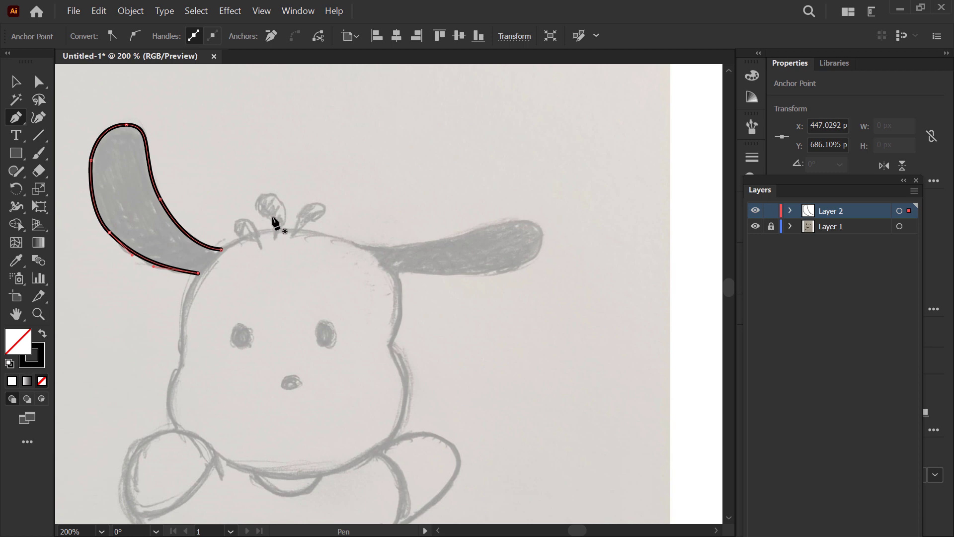
pyautogui.click(350, 243)
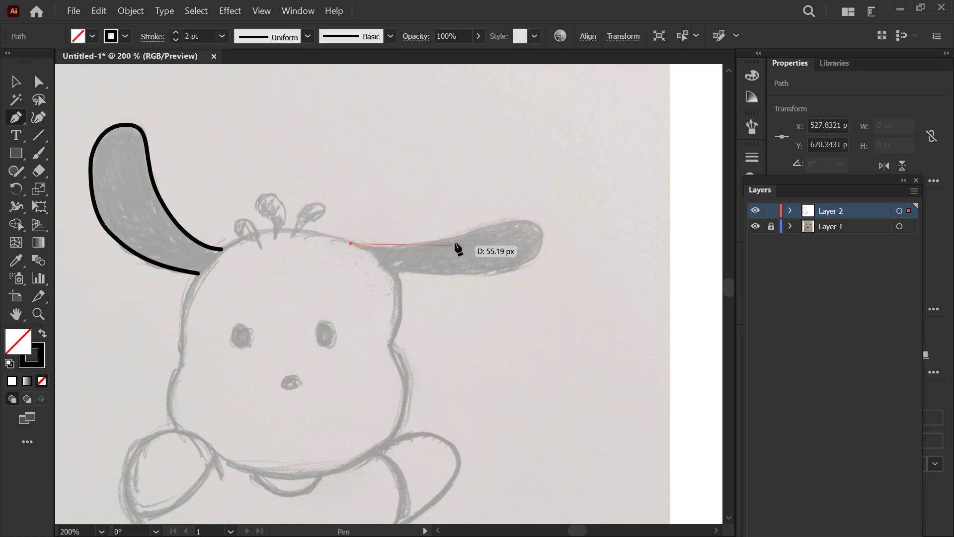
pyautogui.moveTo(495, 223)
pyautogui.mouseDown()
pyautogui.moveTo(486, 215)
pyautogui.moveTo(508, 220)
pyautogui.moveTo(540, 268)
pyautogui.mouseUp()
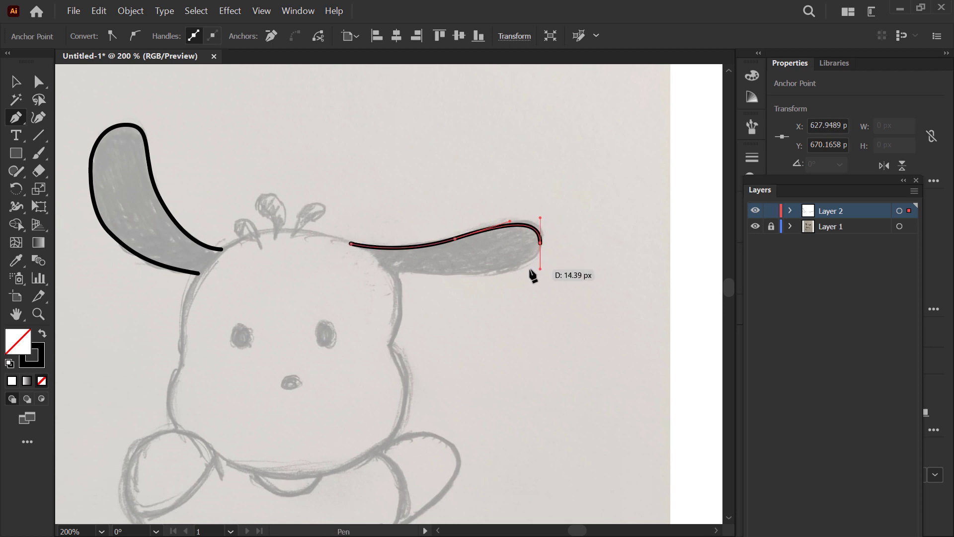
pyautogui.moveTo(464, 275); pyautogui.dragTo(435, 275)
pyautogui.click(371, 266)
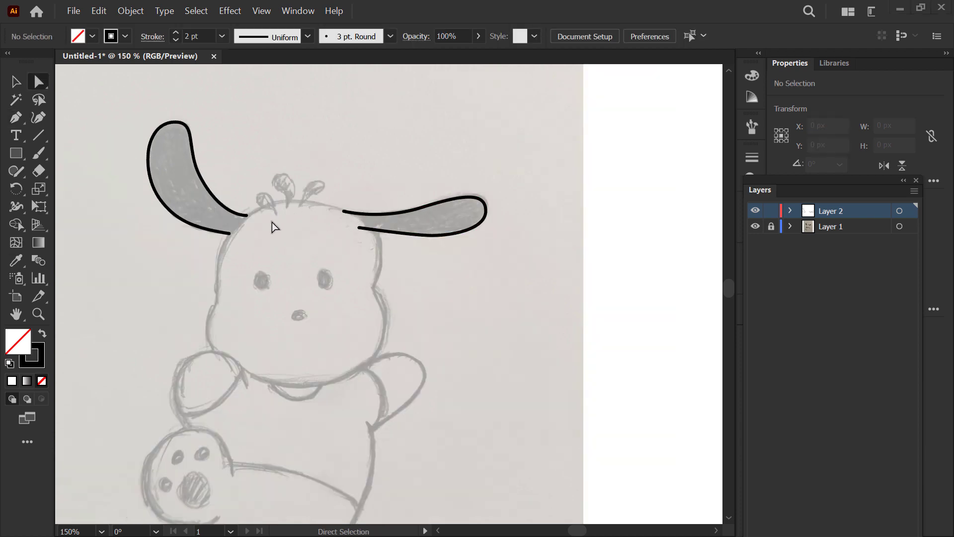
# Step: Trace the head with an open Pen path from beside the left ear, around both cheeks and the chin, up to the right ear's base
pyautogui.scroll(-2, 272, 222)
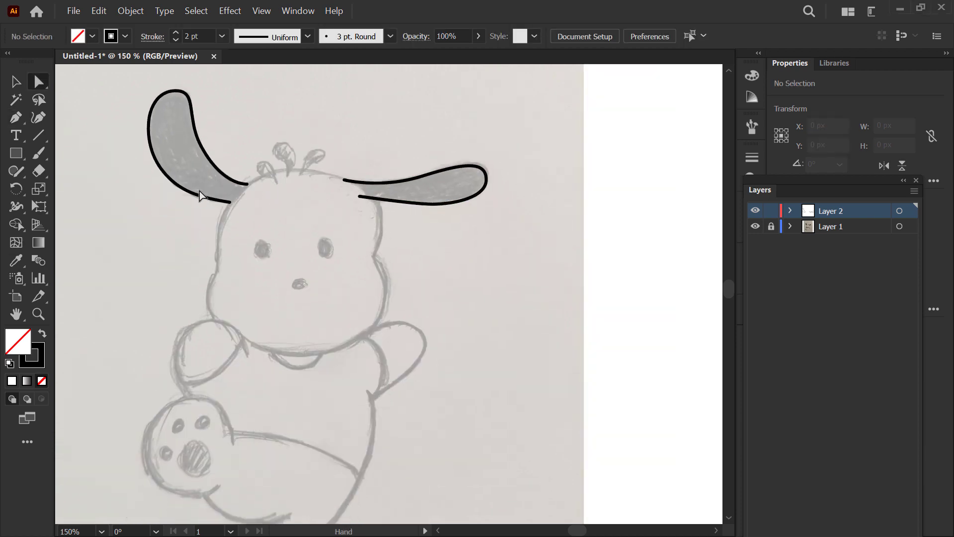
pyautogui.press('p')
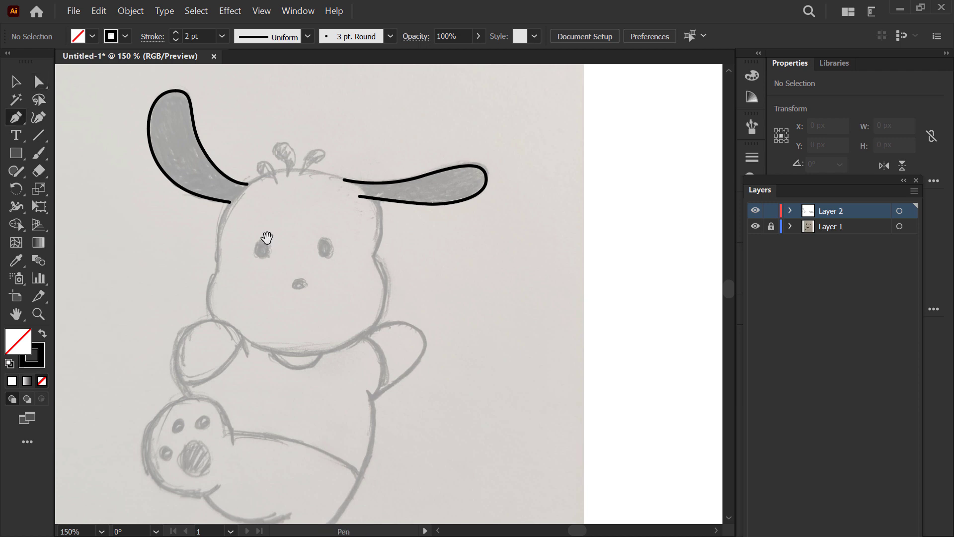
pyautogui.moveTo(269, 232); pyautogui.dragTo(253, 206)
pyautogui.scroll(1, 265, 214)
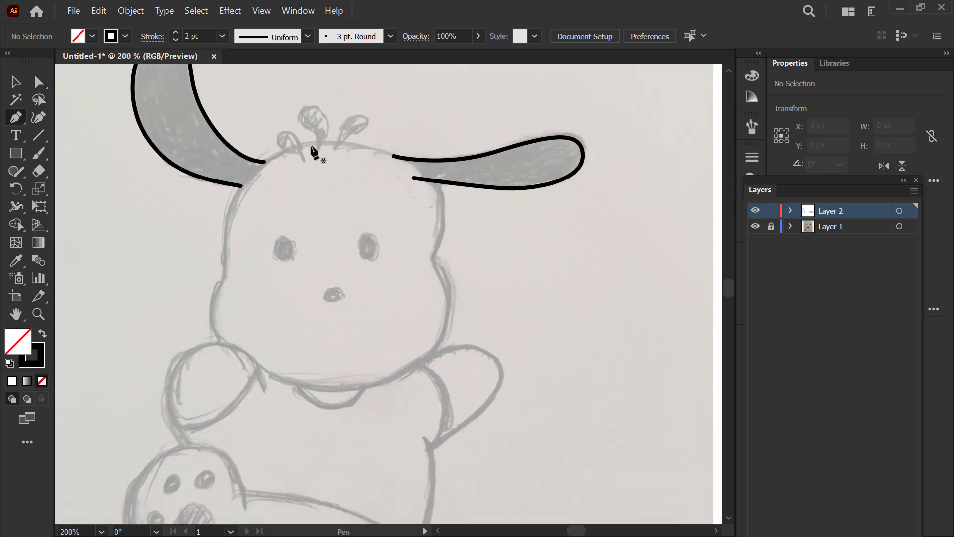
pyautogui.click(284, 153)
pyautogui.moveTo(229, 210); pyautogui.dragTo(215, 251)
pyautogui.moveTo(211, 302)
pyautogui.mouseDown()
pyautogui.moveTo(217, 294)
pyautogui.moveTo(188, 336)
pyautogui.mouseUp()
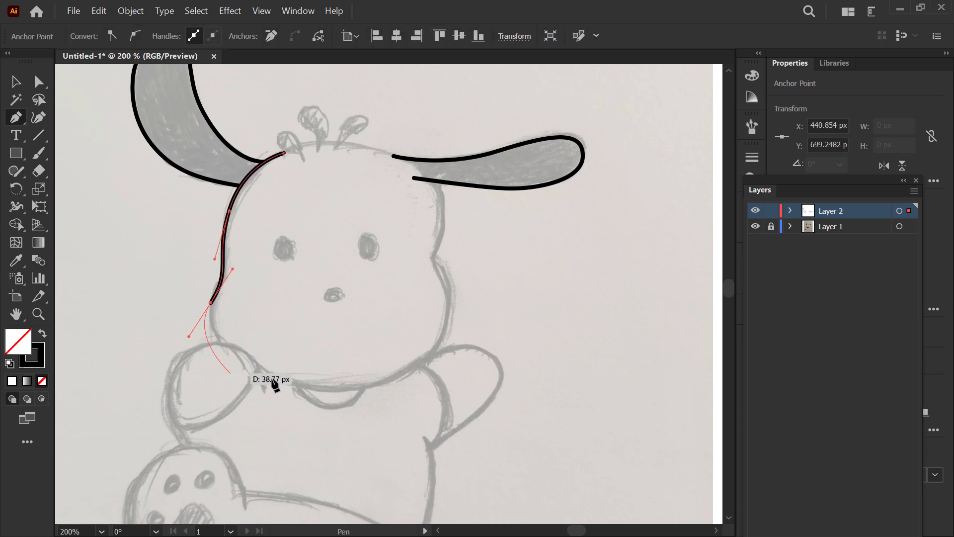
pyautogui.moveTo(327, 389); pyautogui.dragTo(416, 389)
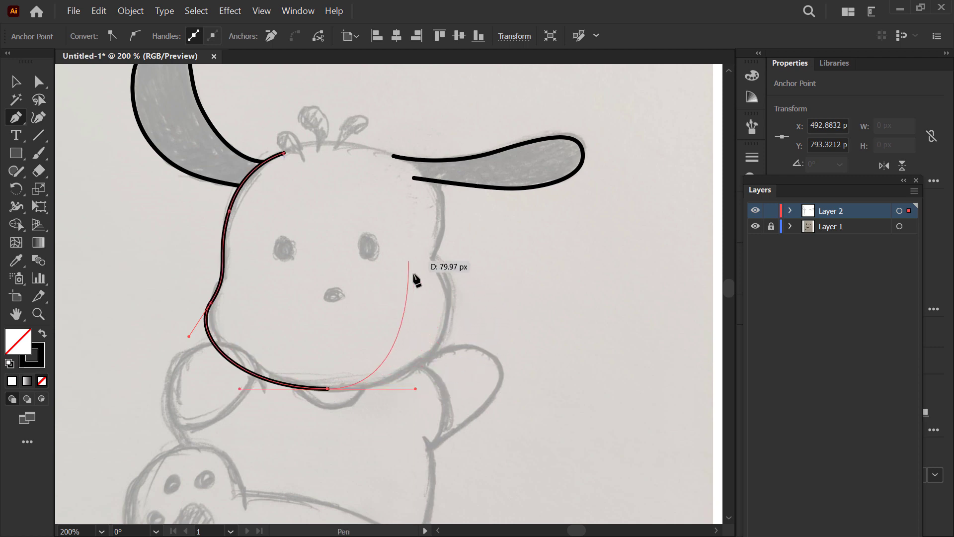
pyautogui.moveTo(445, 317)
pyautogui.mouseDown()
pyautogui.moveTo(464, 278)
pyautogui.moveTo(433, 235)
pyautogui.moveTo(441, 223)
pyautogui.mouseUp()
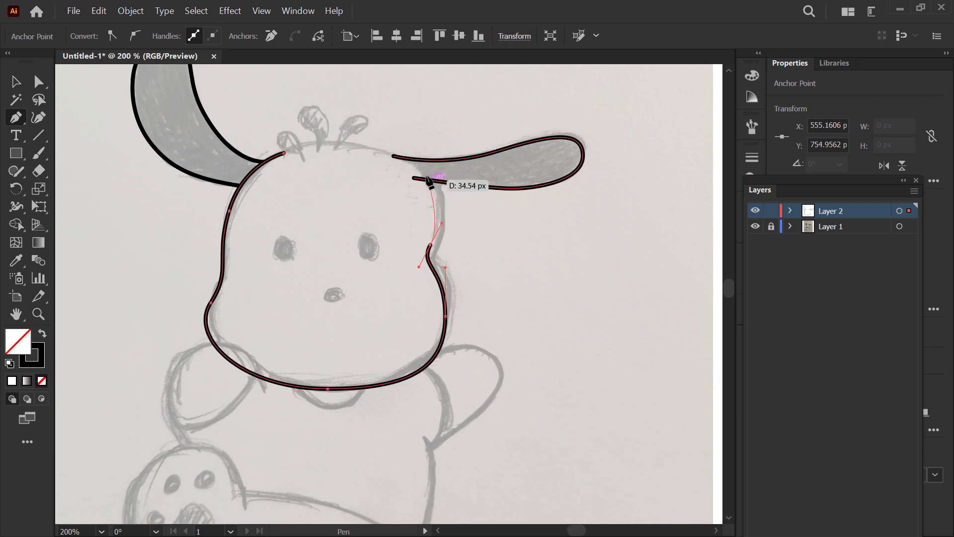
pyautogui.moveTo(405, 151); pyautogui.dragTo(454, 245)
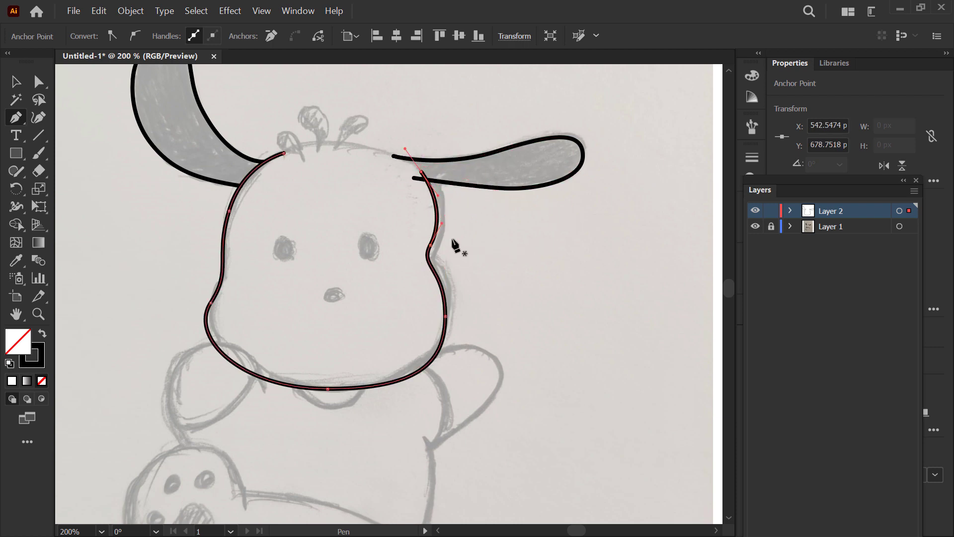
# Step: Move the head path's right cheek notch anchor and its end anchor near the right ear slightly outward with Direct Selection, and deselect the path
pyautogui.press('a')
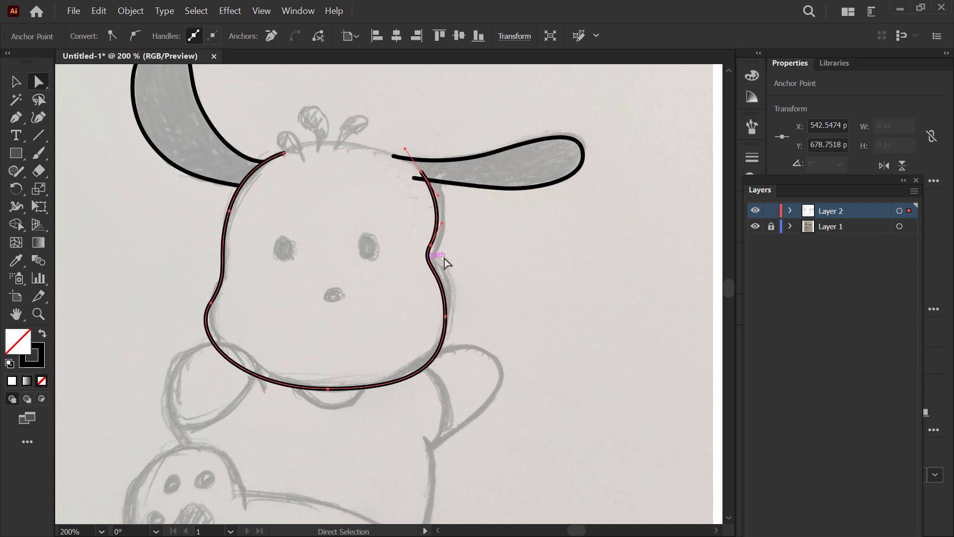
pyautogui.scroll(2, 483, 257)
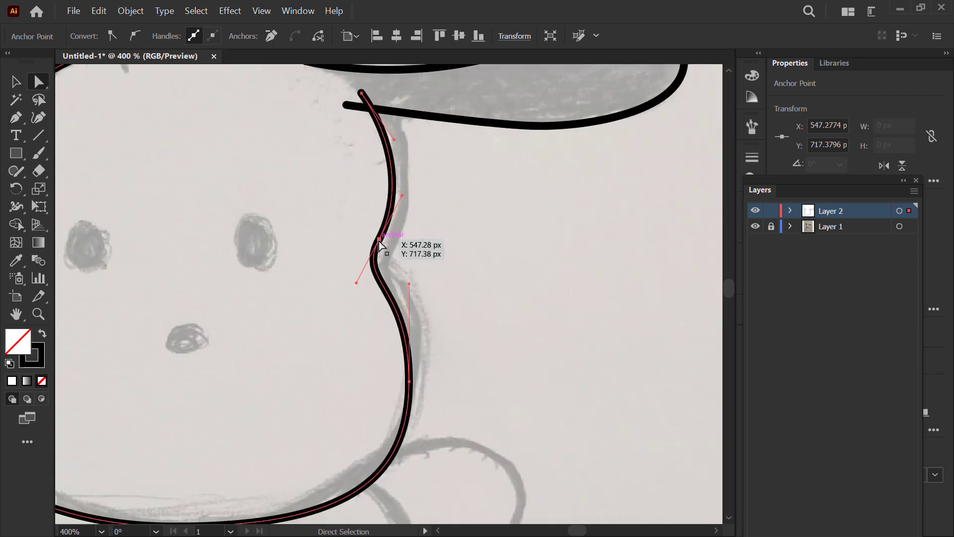
pyautogui.moveTo(384, 242); pyautogui.dragTo(391, 243)
pyautogui.scroll(-1, 425, 207)
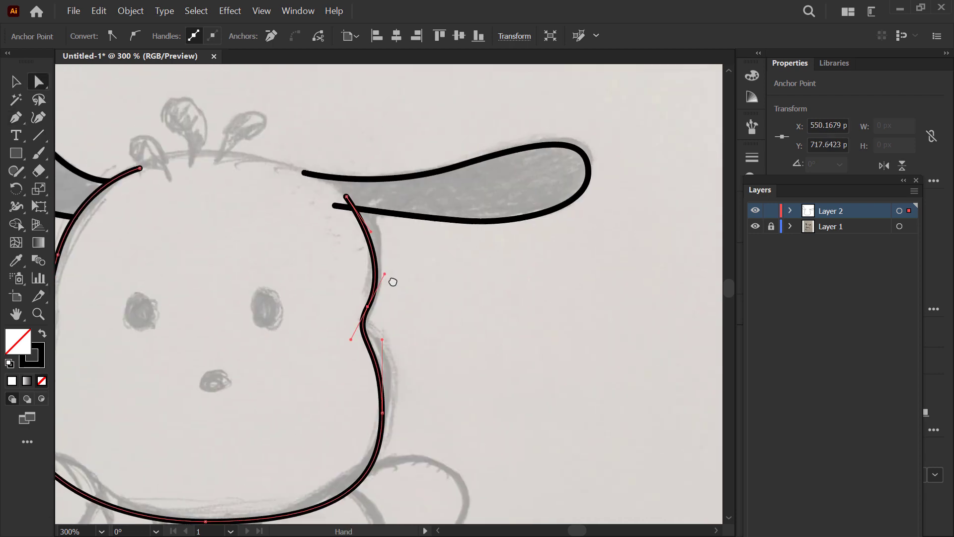
pyautogui.moveTo(344, 202); pyautogui.dragTo(347, 200)
pyautogui.scroll(-1, 348, 201)
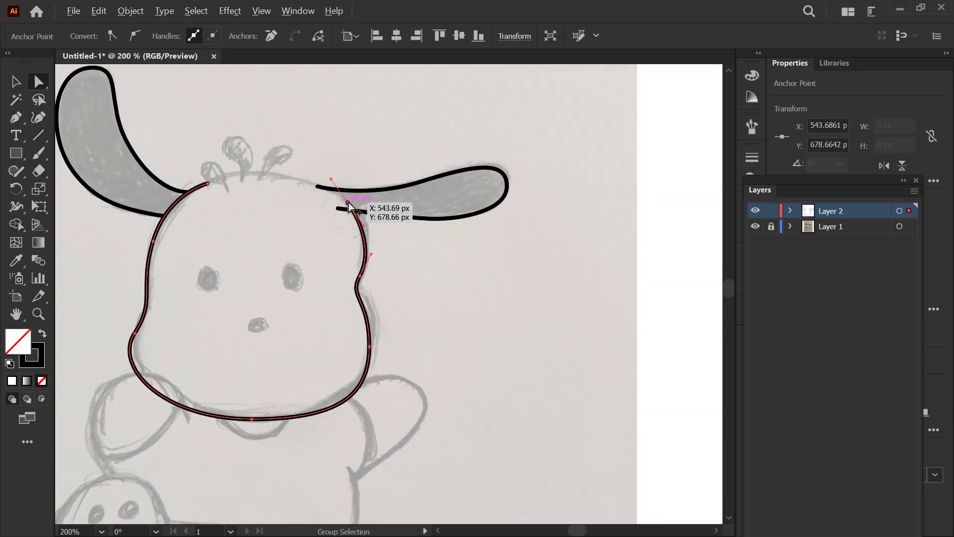
pyautogui.click(389, 250)
# Step: Trace the top of the head with a curved Pen path from the right ear's base to the foot of the right hair tuft
pyautogui.moveTo(390, 259); pyautogui.dragTo(429, 308)
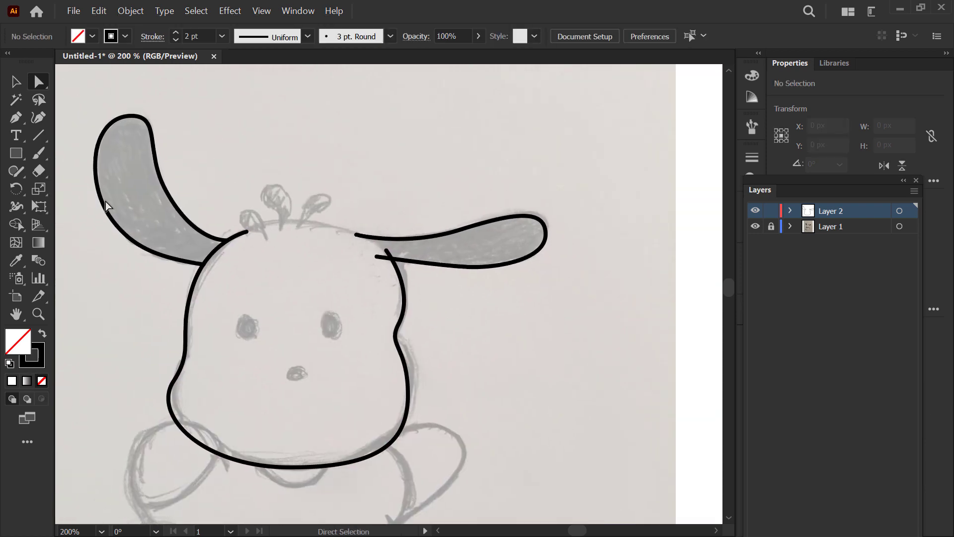
pyautogui.click(17, 119)
pyautogui.scroll(2, 373, 265)
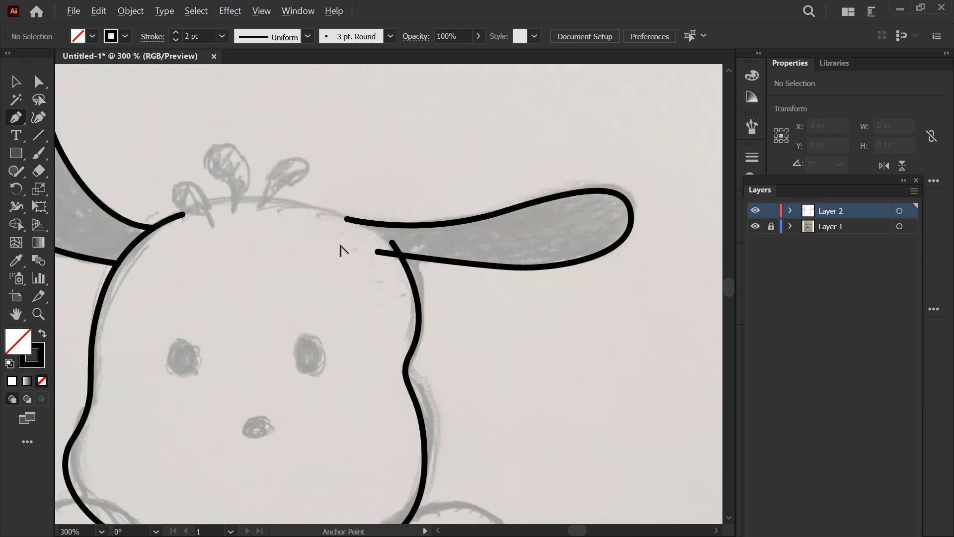
pyautogui.moveTo(301, 226); pyautogui.dragTo(351, 260)
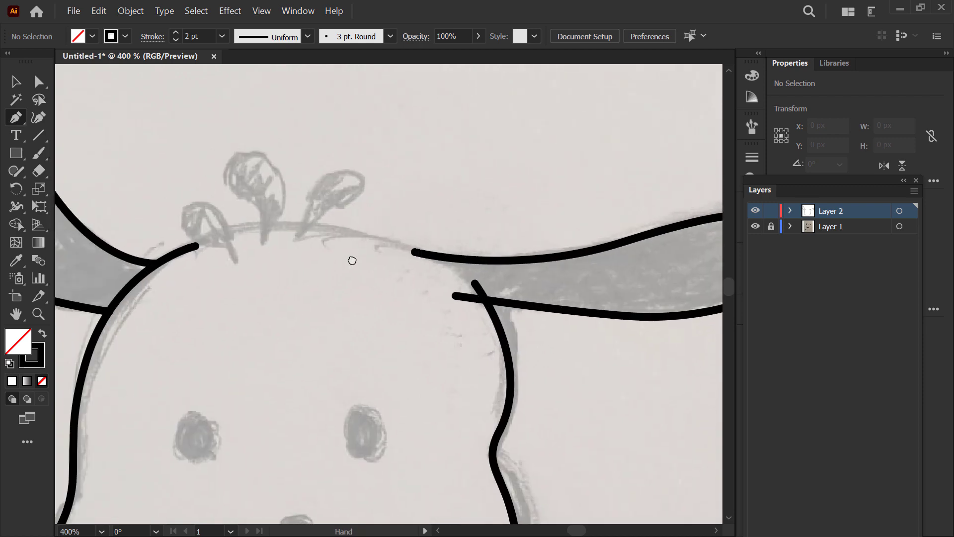
pyautogui.click(455, 276)
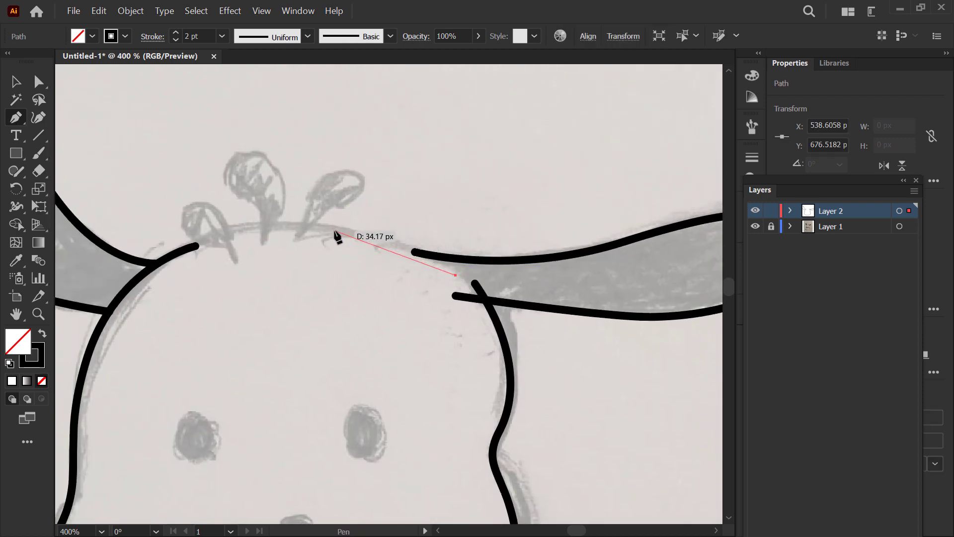
pyautogui.moveTo(335, 231); pyautogui.dragTo(259, 229)
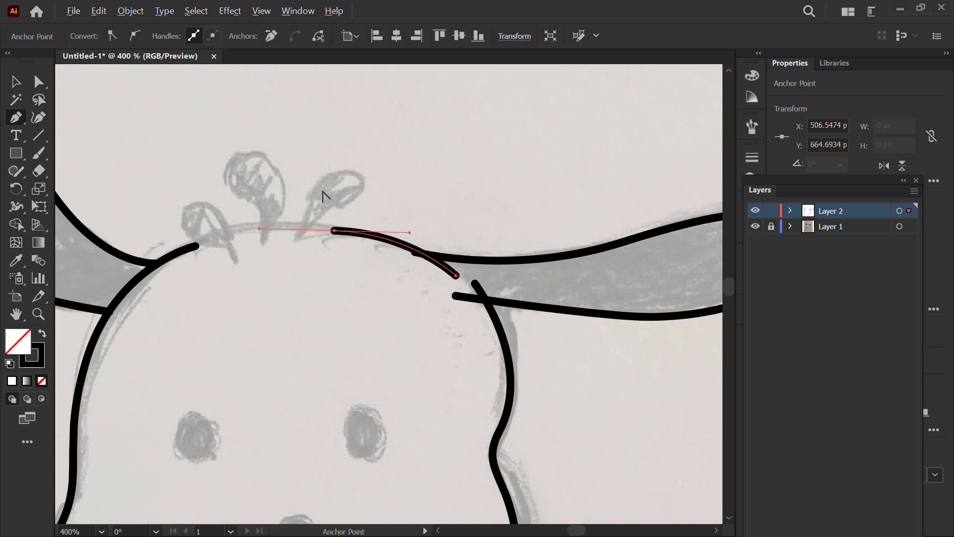
# Step: Trace the small U-shaped curve beneath the chin with an open Pen path whose ends overlap the head outline
pyautogui.scroll(-2, 324, 196)
pyautogui.moveTo(435, 279); pyautogui.dragTo(408, 184)
pyautogui.moveTo(252, 331); pyautogui.dragTo(341, 226)
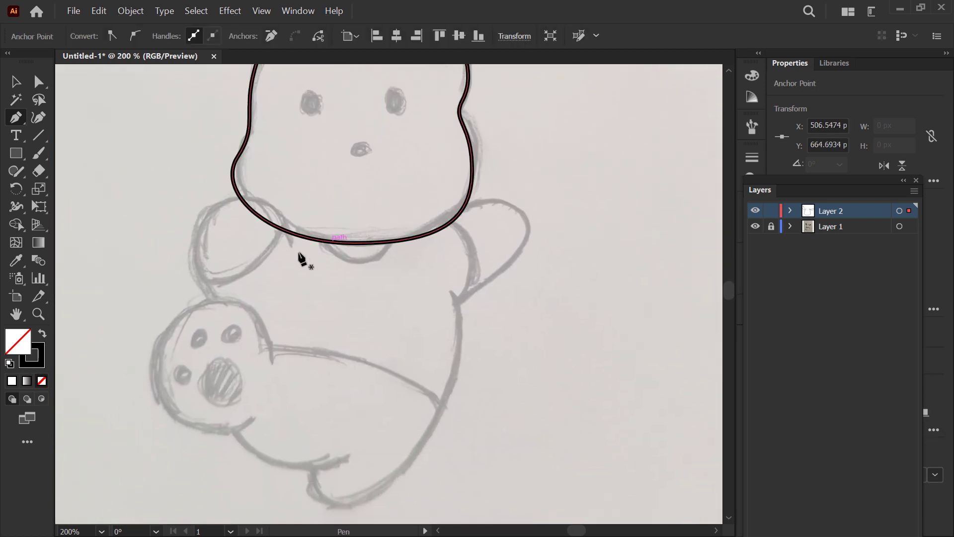
pyautogui.scroll(-1, 301, 261)
pyautogui.moveTo(279, 264); pyautogui.dragTo(314, 299)
pyautogui.scroll(1, 296, 293)
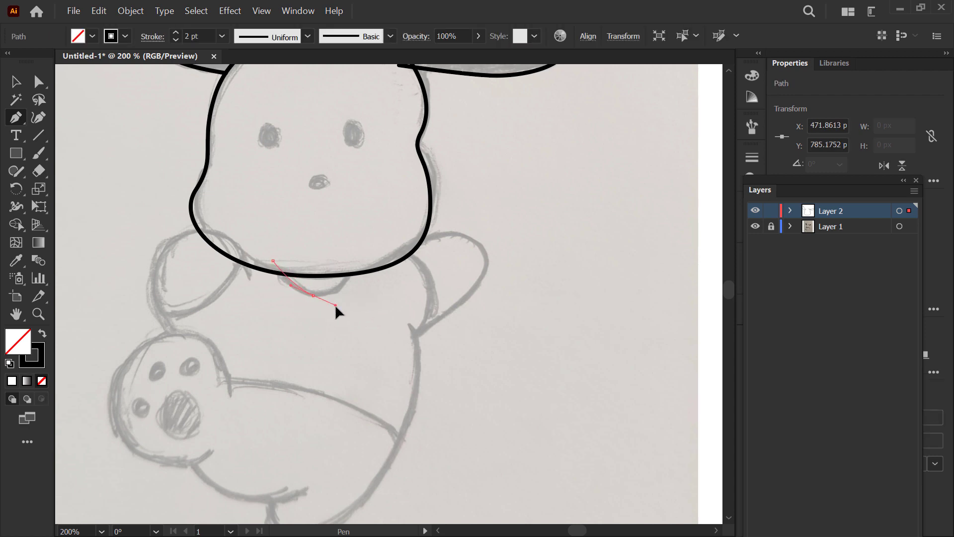
pyautogui.moveTo(362, 256); pyautogui.dragTo(362, 216)
pyautogui.press('space')
pyautogui.press('Escape')
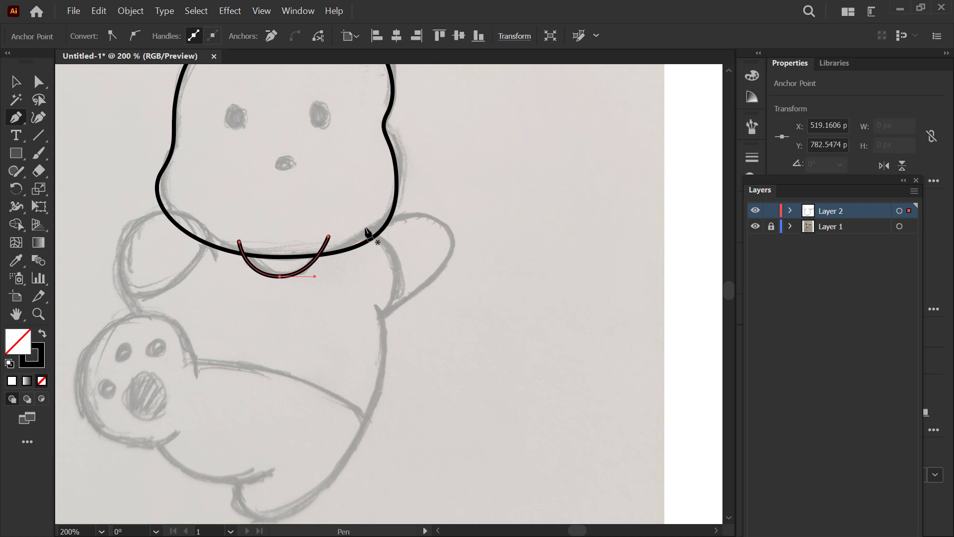
# Step: Trace the right arm's inner edge with a single curved Pen segment from the cheek down to the armpit
pyautogui.click(365, 228)
pyautogui.moveTo(391, 313); pyautogui.dragTo(389, 317)
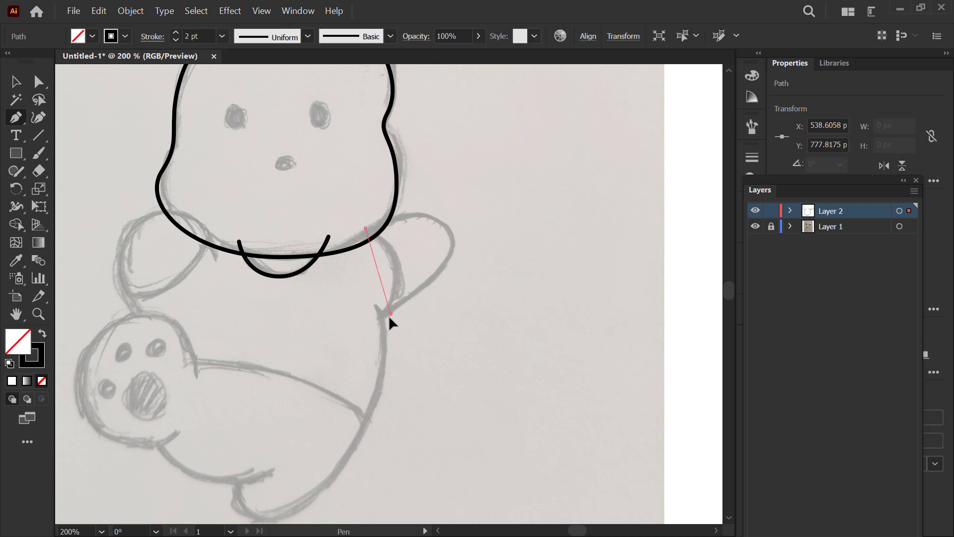
pyautogui.moveTo(370, 373); pyautogui.dragTo(368, 372)
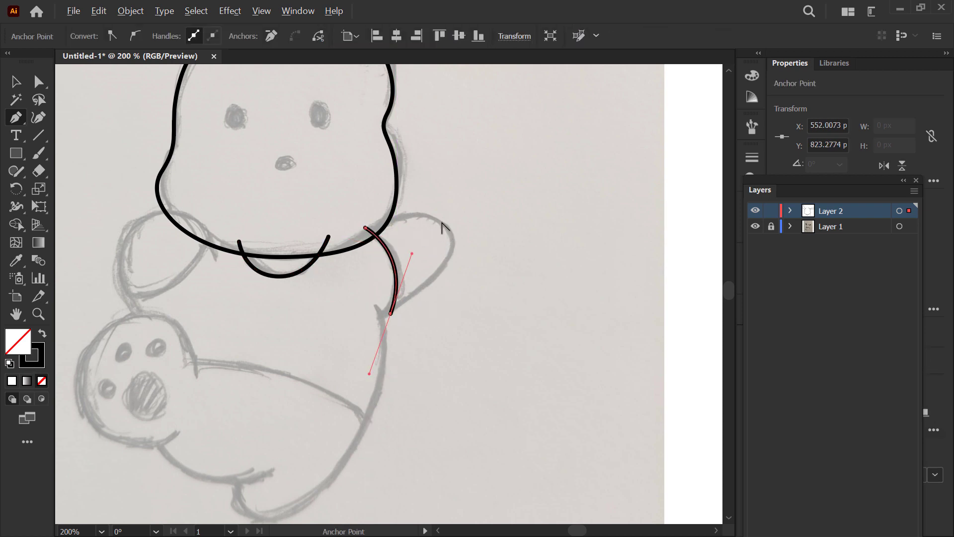
# Step: Trace the right arm's outer outline with a Pen path from the cheek around the paw and down to the armpit
pyautogui.scroll(2, 442, 225)
pyautogui.click(318, 226)
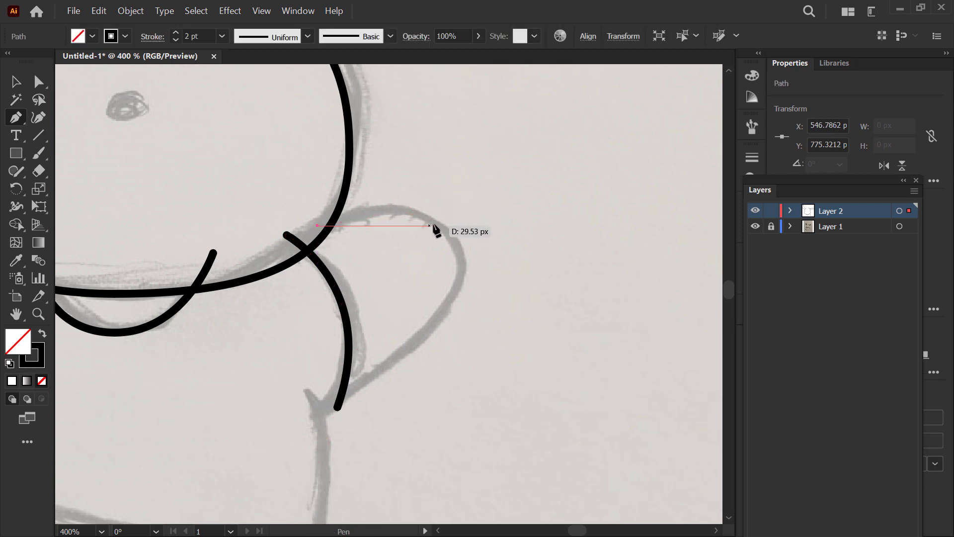
pyautogui.moveTo(487, 248); pyautogui.dragTo(491, 270)
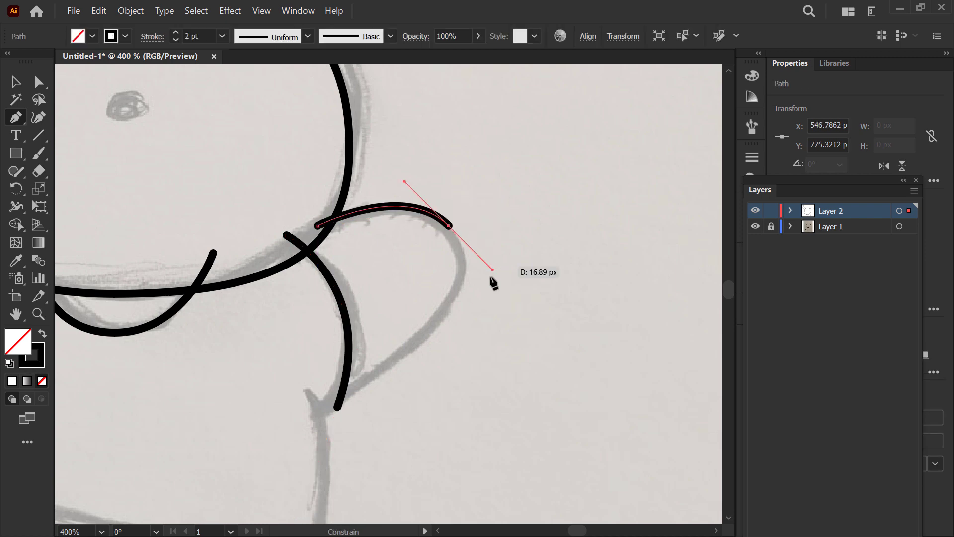
pyautogui.moveTo(317, 415); pyautogui.dragTo(253, 438)
# Step: Trace the left arm's outer outline with a Pen path from the raised foot up around the paw to the chin line
pyautogui.moveTo(465, 300); pyautogui.dragTo(535, 262)
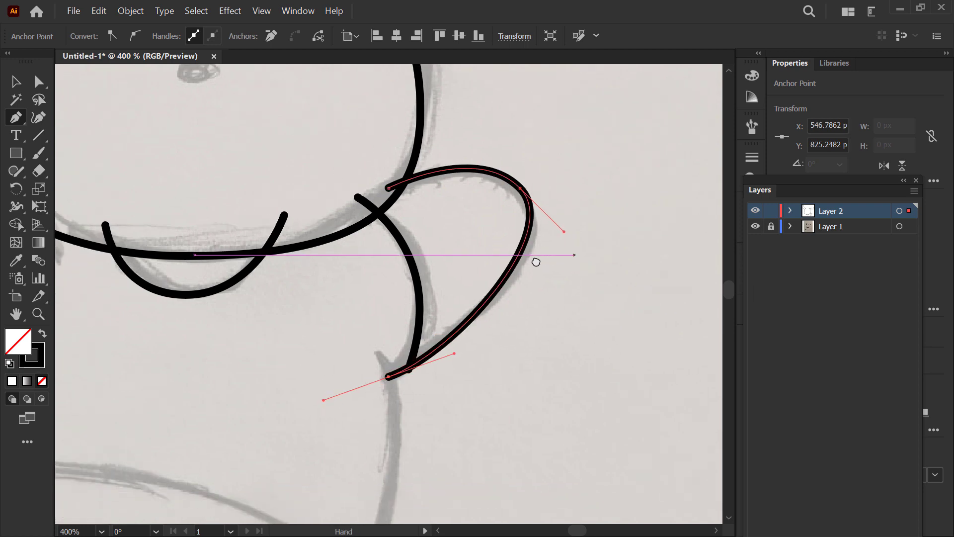
pyautogui.moveTo(141, 266); pyautogui.dragTo(404, 245)
pyautogui.scroll(-1, 309, 243)
pyautogui.moveTo(268, 200); pyautogui.dragTo(258, 218)
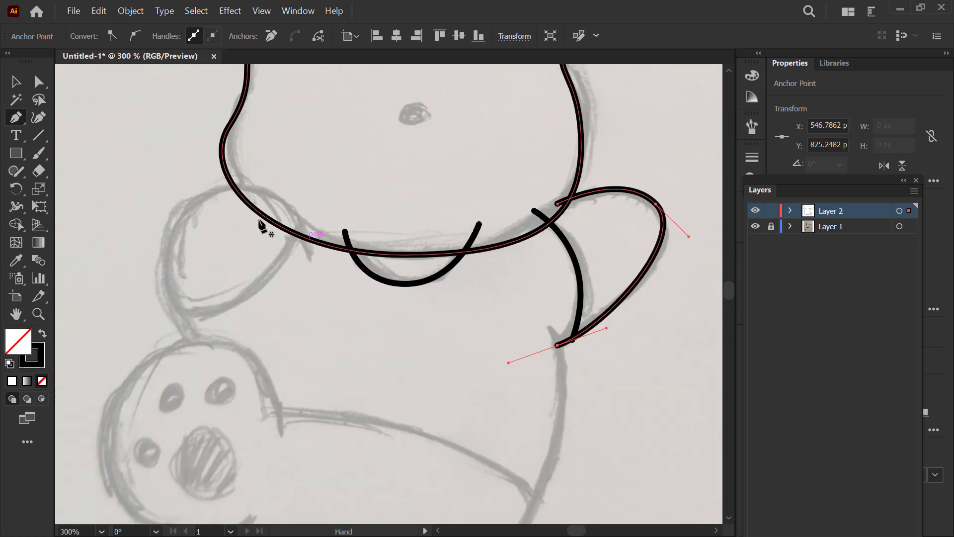
pyautogui.scroll(-1, 244, 206)
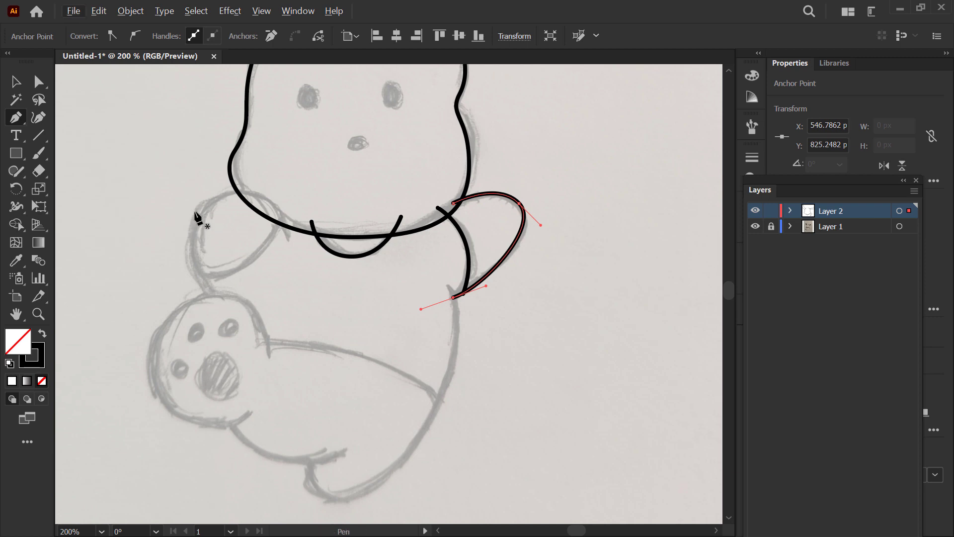
pyautogui.moveTo(218, 299); pyautogui.dragTo(225, 179)
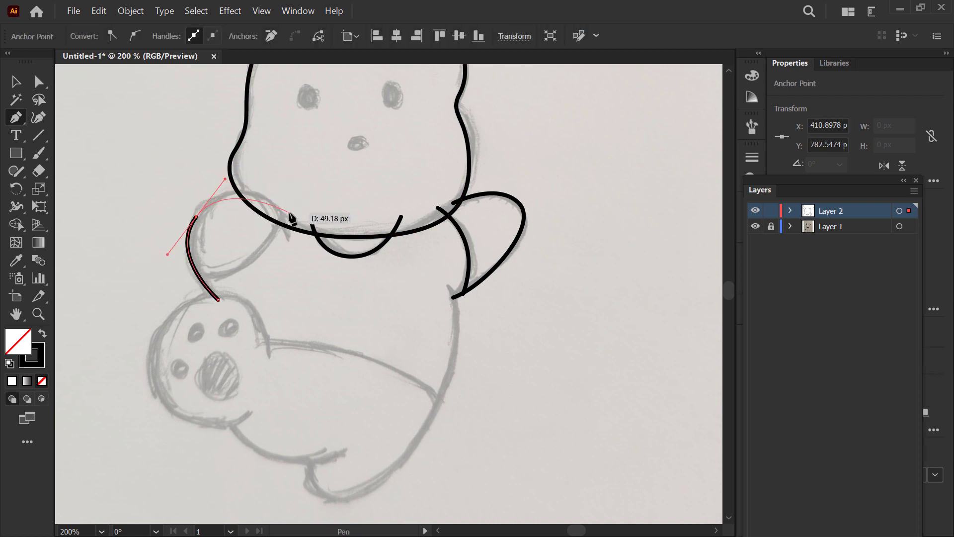
pyautogui.moveTo(287, 214); pyautogui.dragTo(257, 210)
# Step: Trace the left arm's lower edge with a separate curved Pen segment from the chin line back to the arm's outer edge above the foot
pyautogui.press('space')
pyautogui.press('space')
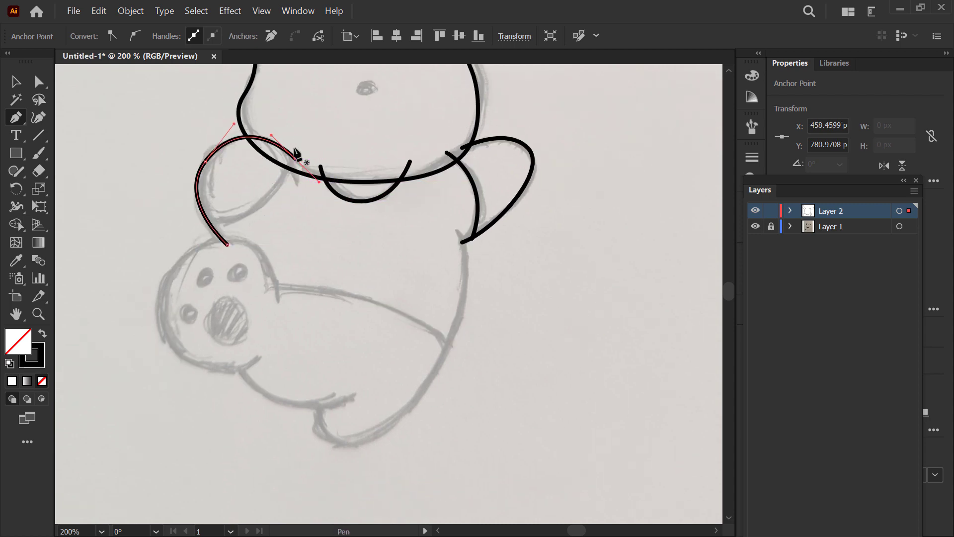
pyautogui.click(296, 158)
pyautogui.moveTo(197, 230); pyautogui.dragTo(105, 254)
# Step: Trace the raised foot's rounded outline with a Pen path from its lower edge around to where it meets the leg
pyautogui.scroll(-1, 239, 215)
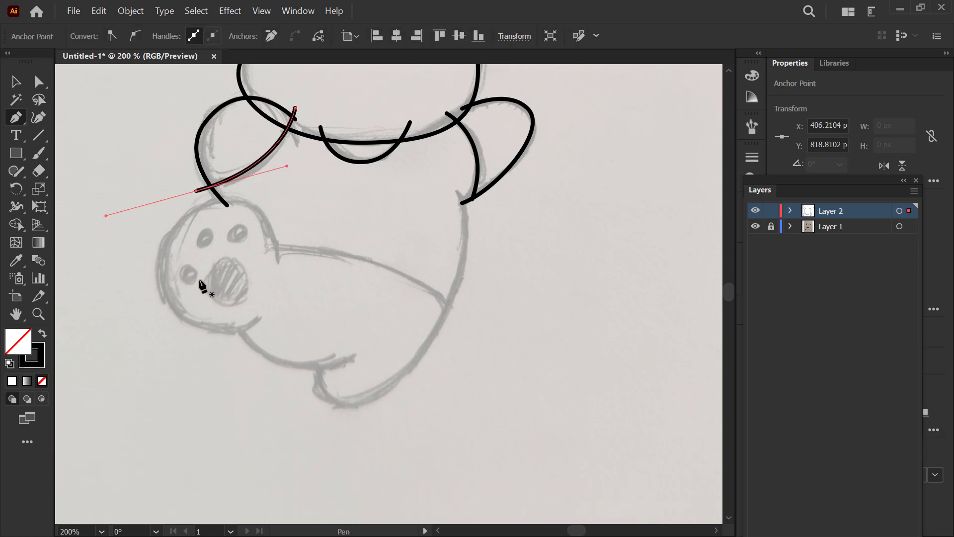
pyautogui.click(255, 319)
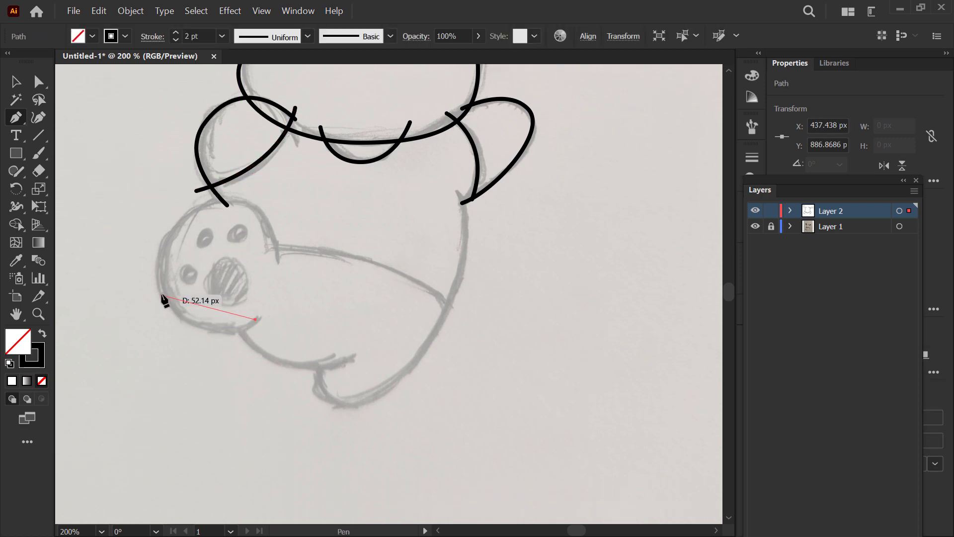
pyautogui.moveTo(162, 295); pyautogui.dragTo(132, 236)
pyautogui.moveTo(228, 205); pyautogui.dragTo(284, 221)
pyautogui.moveTo(276, 266); pyautogui.dragTo(272, 274)
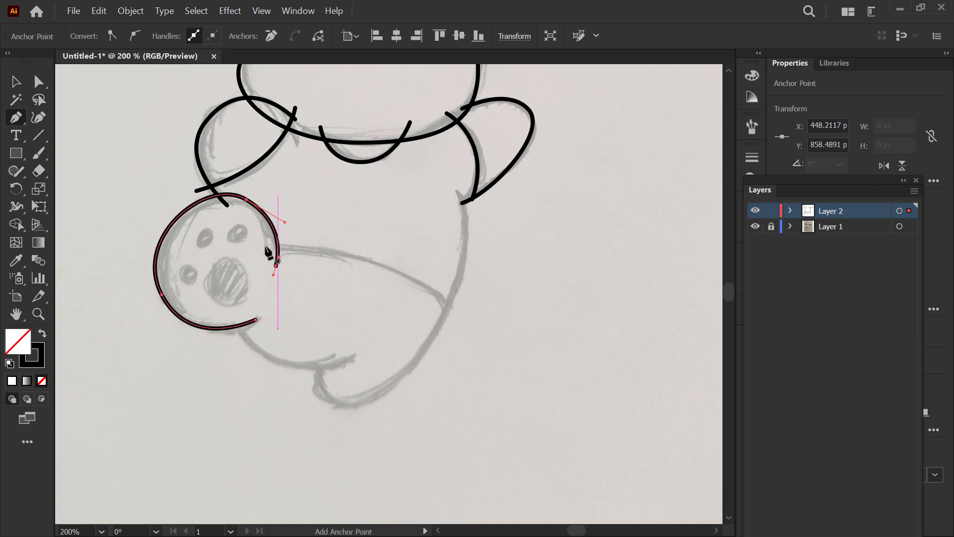
pyautogui.press('Escape')
# Step: Trace the leg's upper edge from the raised foot to past the body's side, and place the body outline's starting anchor at the right armpit
pyautogui.click(260, 247)
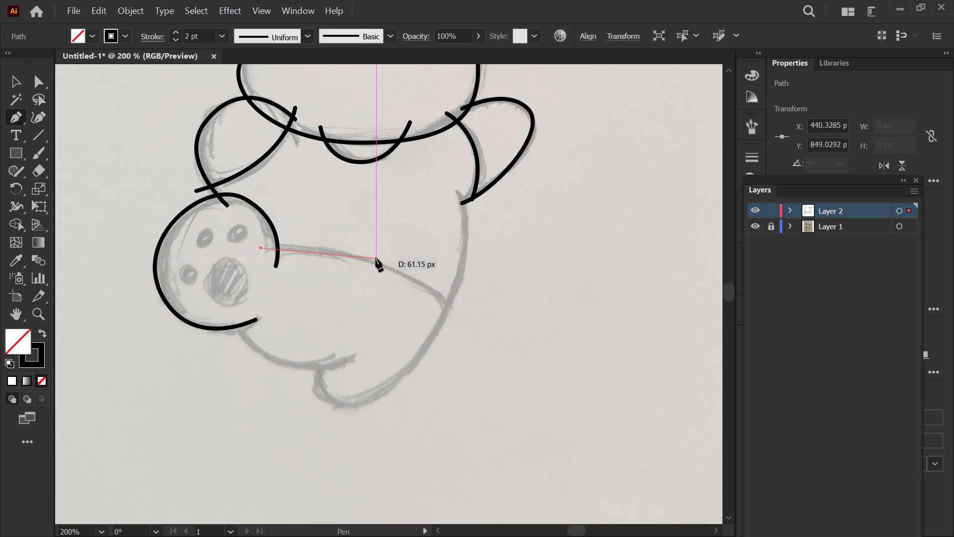
pyautogui.moveTo(426, 278); pyautogui.dragTo(430, 282)
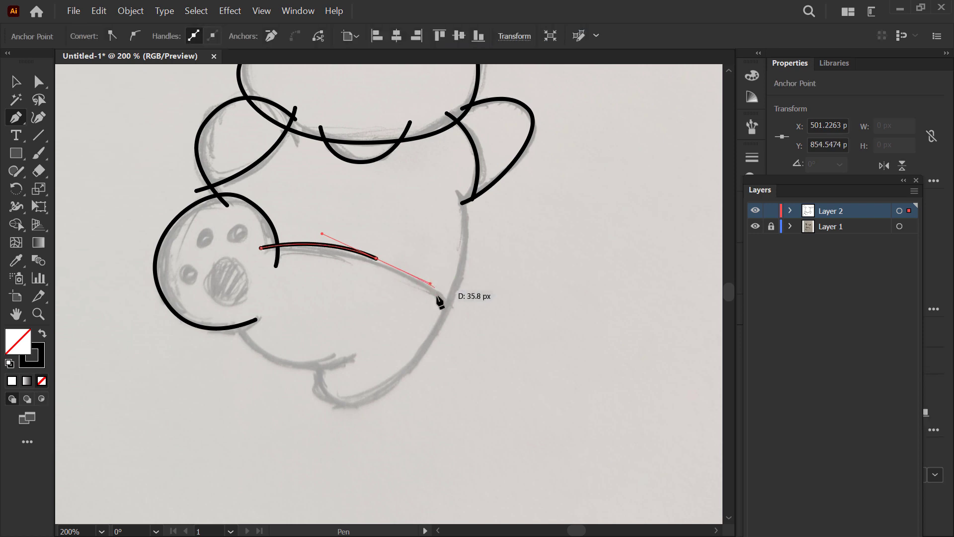
pyautogui.moveTo(456, 327); pyautogui.dragTo(462, 343)
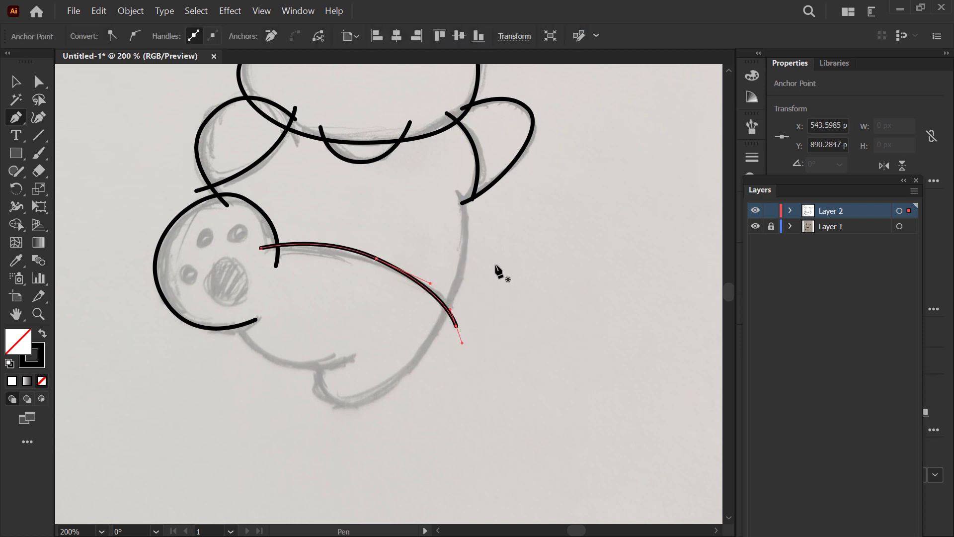
pyautogui.press('Escape')
pyautogui.click(459, 182)
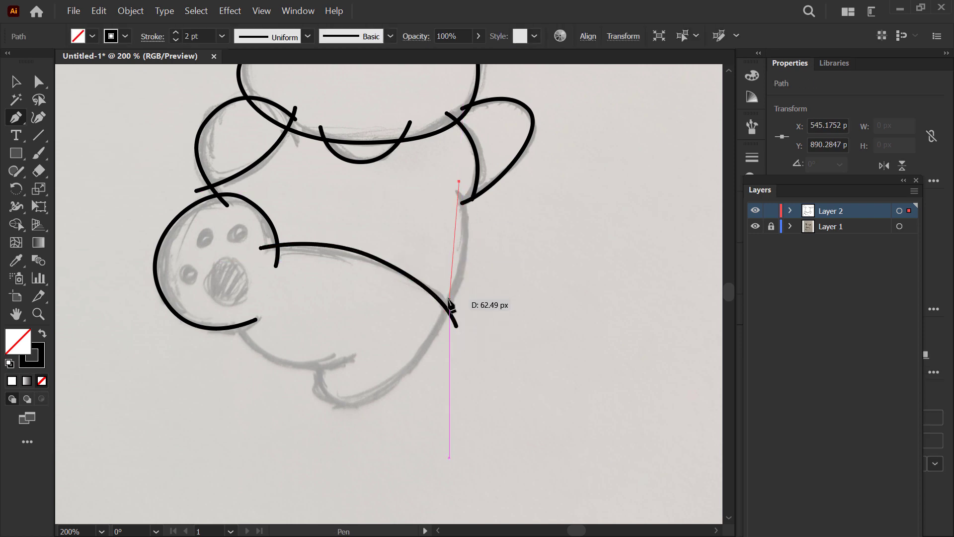
pyautogui.moveTo(432, 331); pyautogui.dragTo(380, 395)
pyautogui.moveTo(332, 396); pyautogui.dragTo(299, 395)
pyautogui.hotkey('ctrl', 'z')
pyautogui.hotkey('ctrl', 'z')
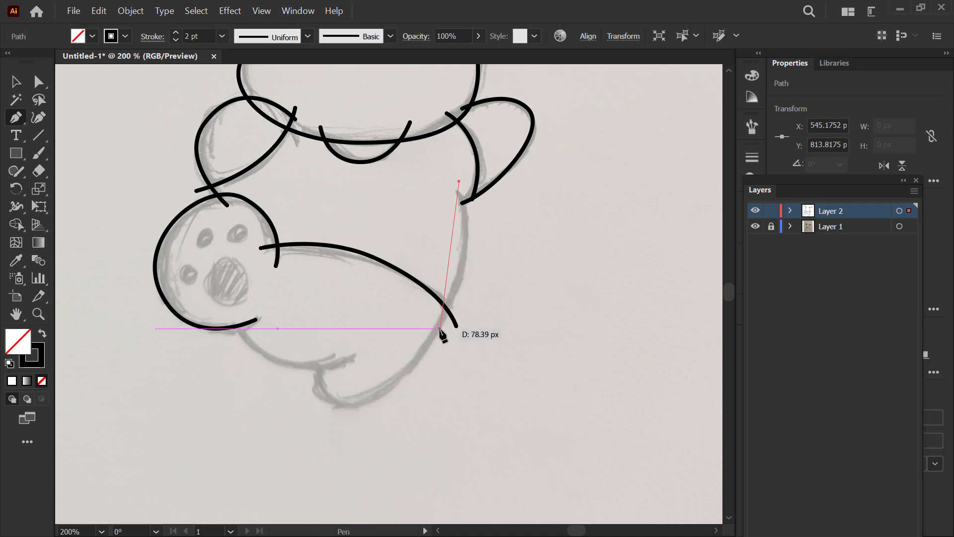
# Step: Trace the body's right side from the armpit anchor down around the bottom foot, ending at the foot's upper inner edge
pyautogui.moveTo(440, 328); pyautogui.dragTo(389, 404)
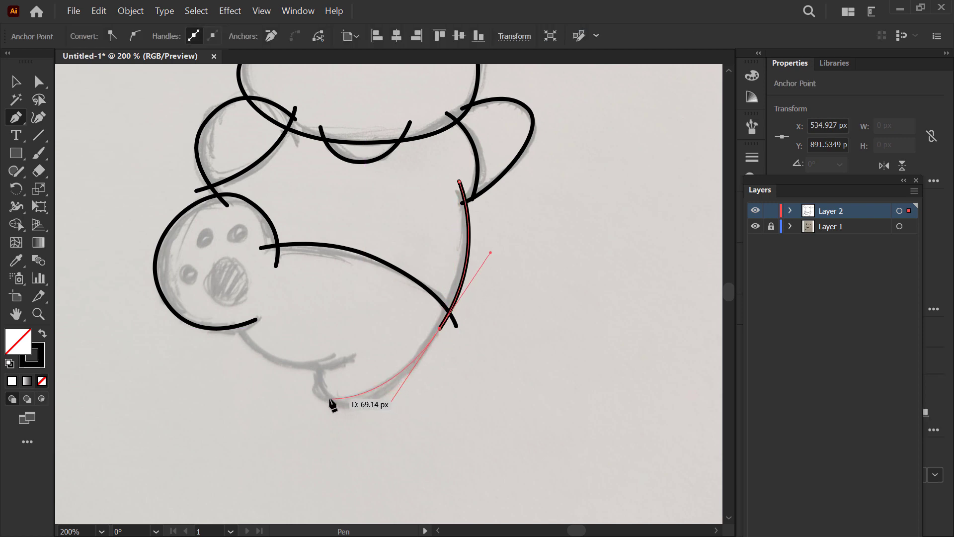
pyautogui.moveTo(330, 399); pyautogui.dragTo(308, 389)
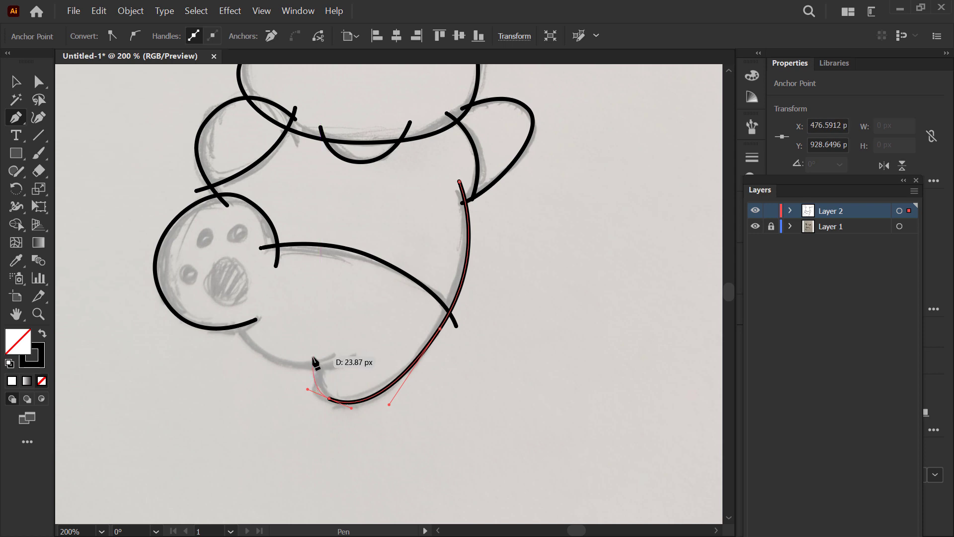
pyautogui.click(312, 352)
pyautogui.press('Escape')
# Step: Trace the leg's lower edge with a curved Pen segment from the raised foot across the bottom foot's inner edge
pyautogui.moveTo(359, 324); pyautogui.dragTo(372, 344)
pyautogui.click(238, 337)
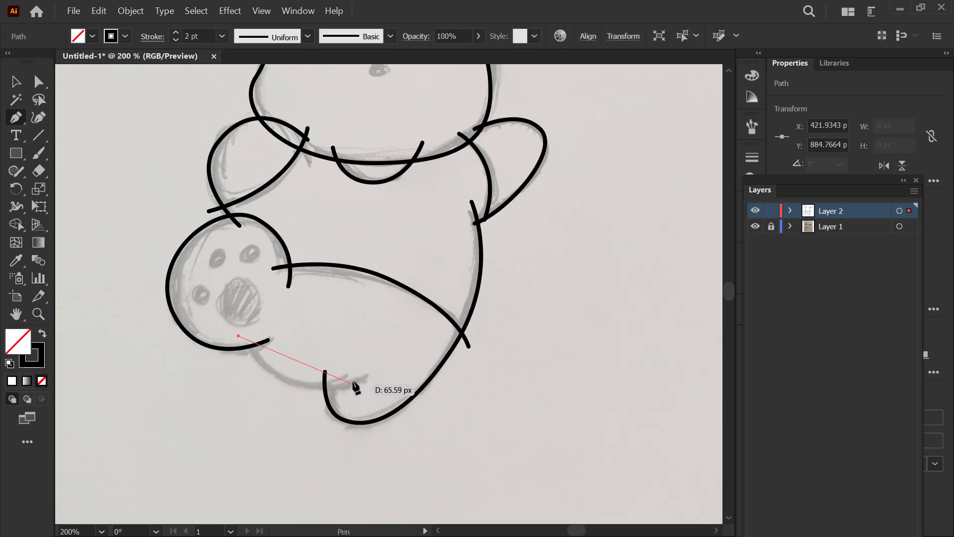
pyautogui.moveTo(356, 380); pyautogui.dragTo(440, 356)
# Step: Select all the traced puppy paths and activate the Shape Builder tool
pyautogui.hotkey('ctrl', '-')
pyautogui.scroll(3, 358, 356)
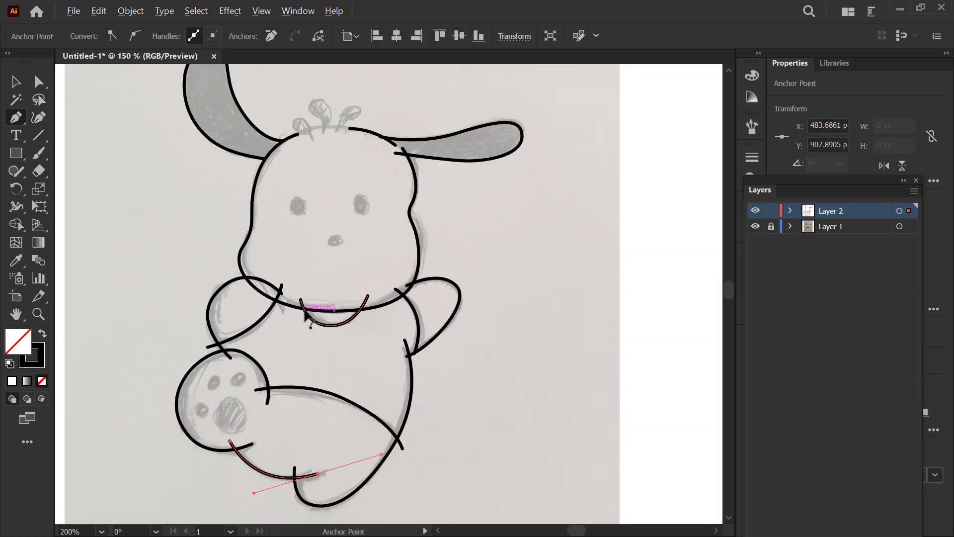
pyautogui.hotkey('ctrl', '-')
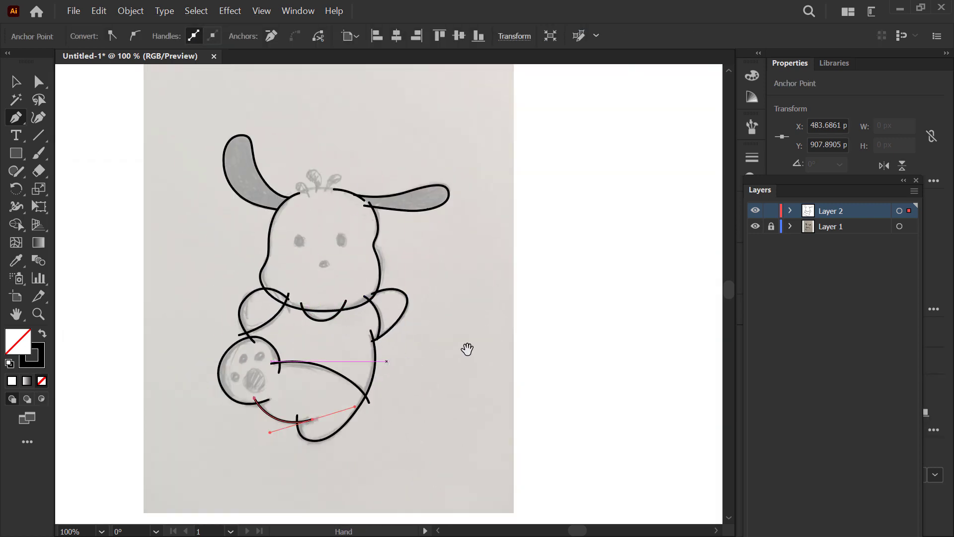
pyautogui.moveTo(467, 349); pyautogui.dragTo(467, 296)
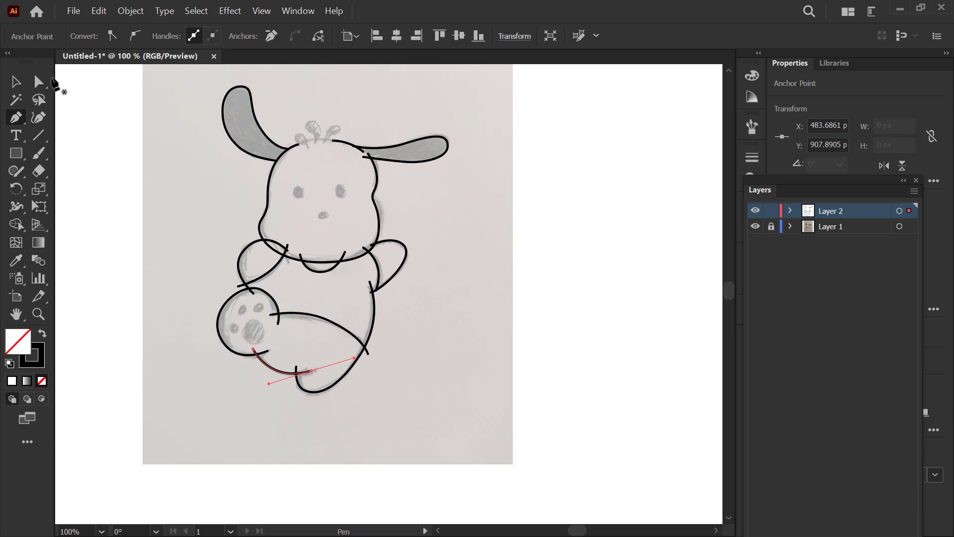
pyautogui.click(15, 81)
pyautogui.moveTo(190, 75); pyautogui.dragTo(177, 107)
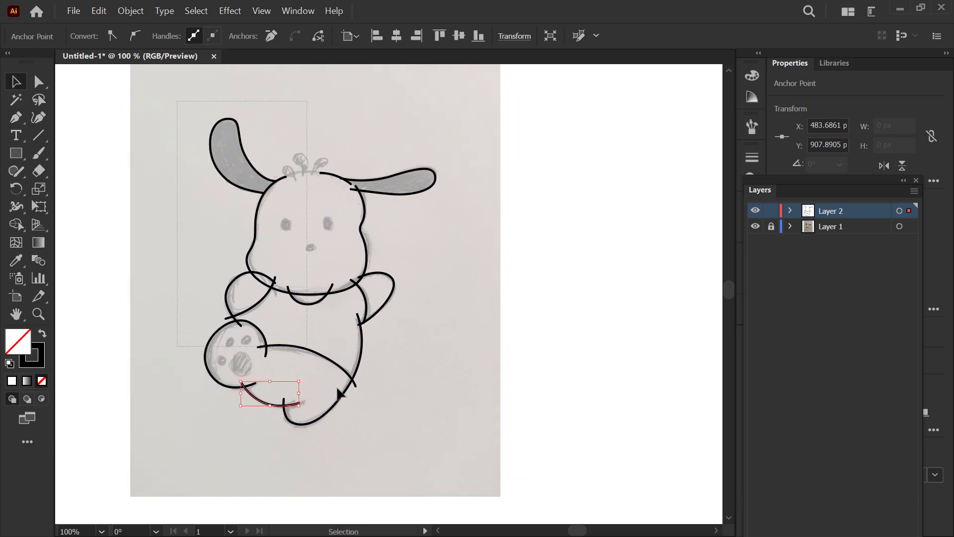
pyautogui.moveTo(339, 394); pyautogui.dragTo(520, 445)
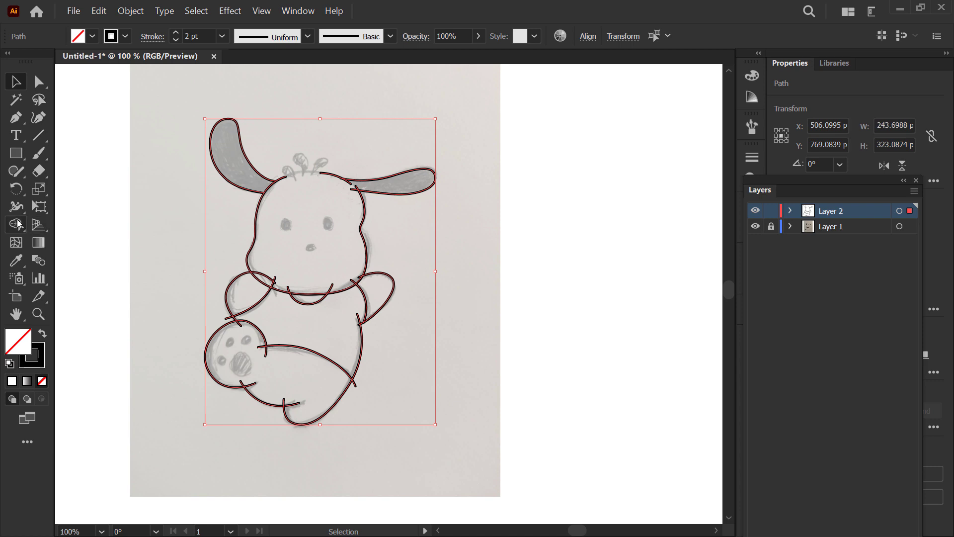
pyautogui.moveTo(14, 227); pyautogui.dragTo(143, 227)
# Step: Move the Layers panel away from the properties and hide the sketch on Layer 1
pyautogui.scroll(3, 246, 174)
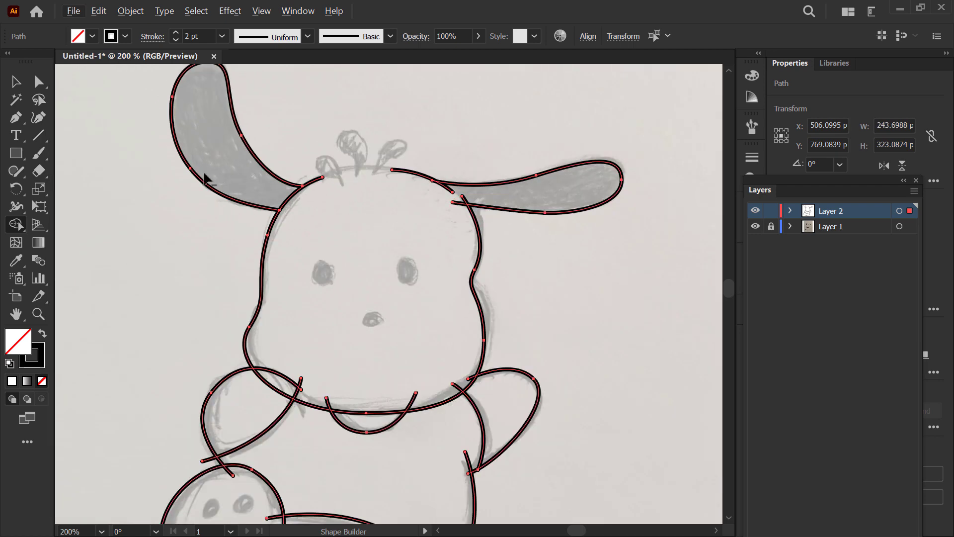
pyautogui.scroll(-3, 205, 178)
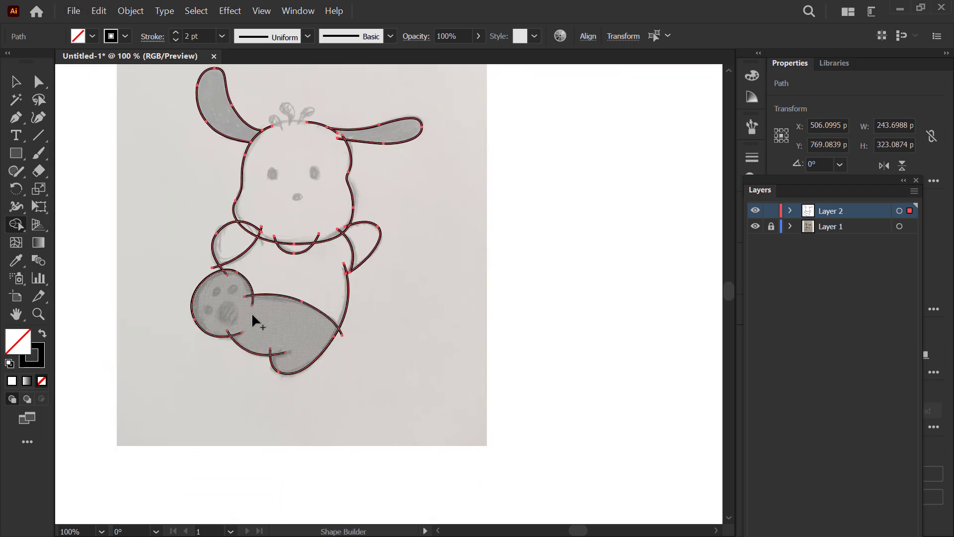
pyautogui.scroll(1, 254, 317)
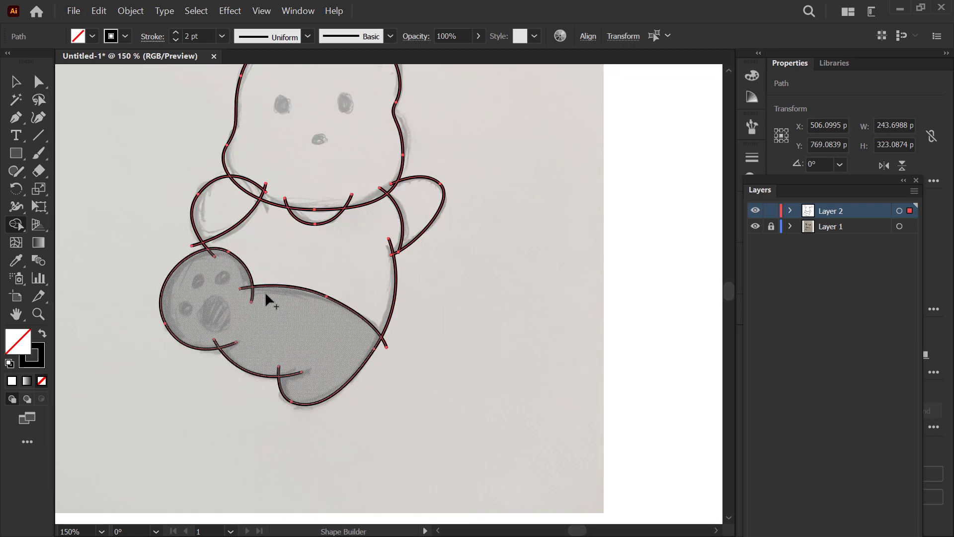
pyautogui.scroll(-2, 252, 293)
pyautogui.moveTo(349, 202); pyautogui.dragTo(343, 239)
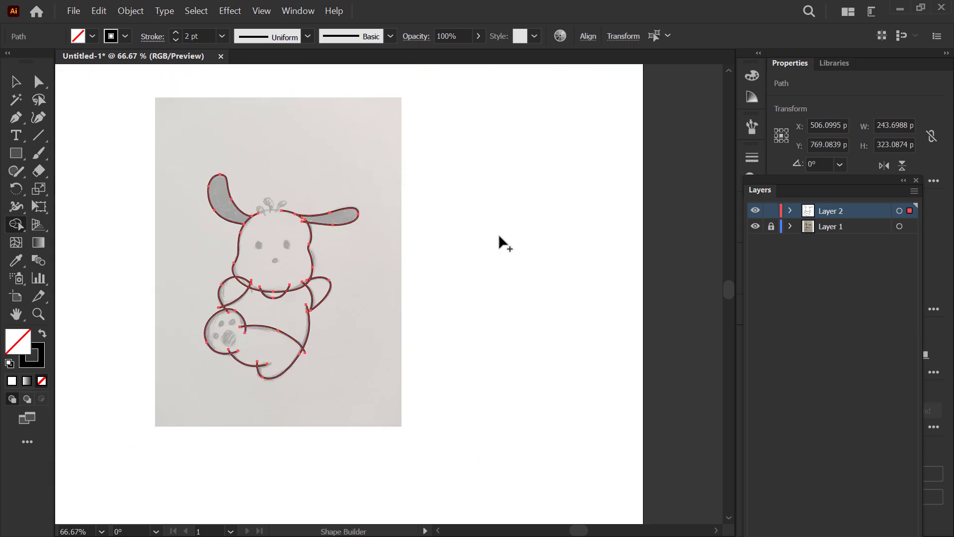
pyautogui.moveTo(743, 188); pyautogui.dragTo(566, 137)
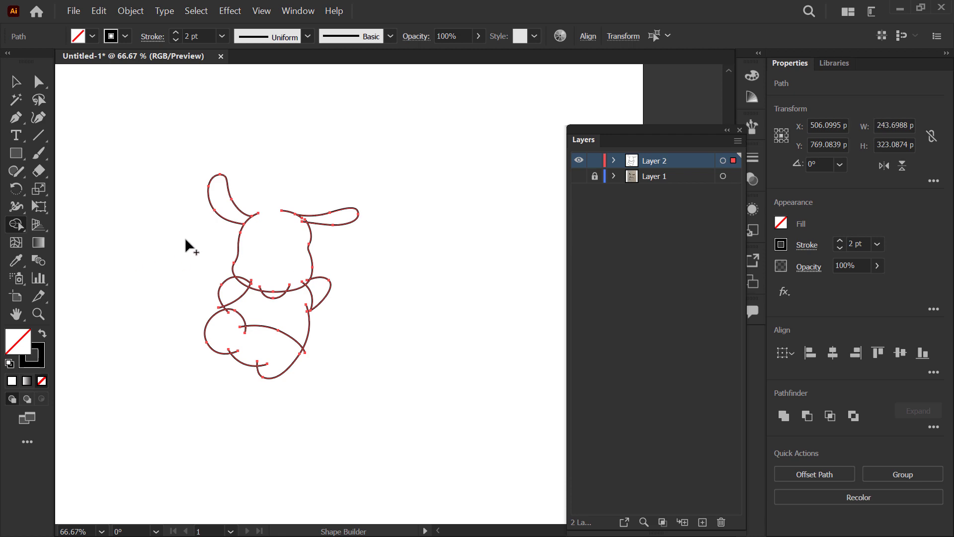
# Step: Switch the document display to Outline view
pyautogui.scroll(2, 185, 237)
pyautogui.scroll(-1, 158, 172)
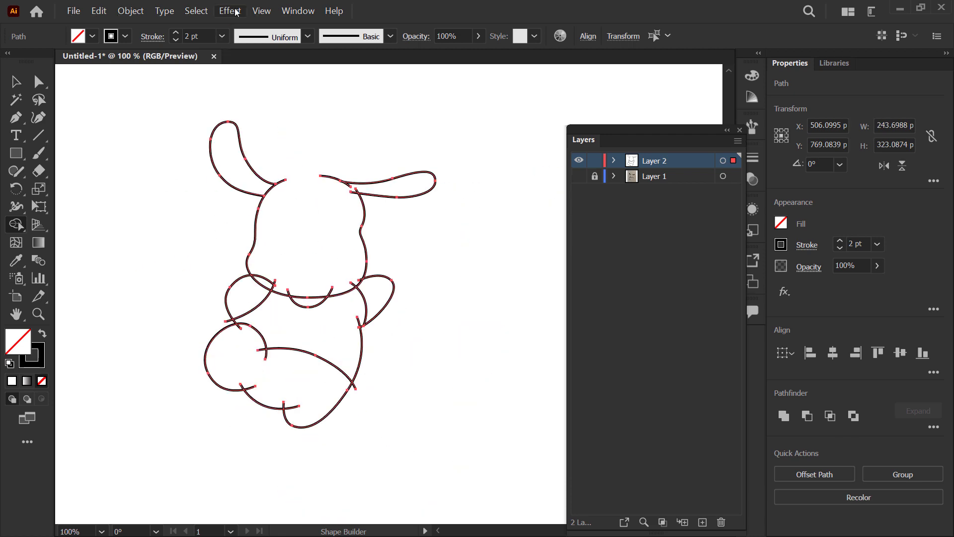
pyautogui.click(261, 11)
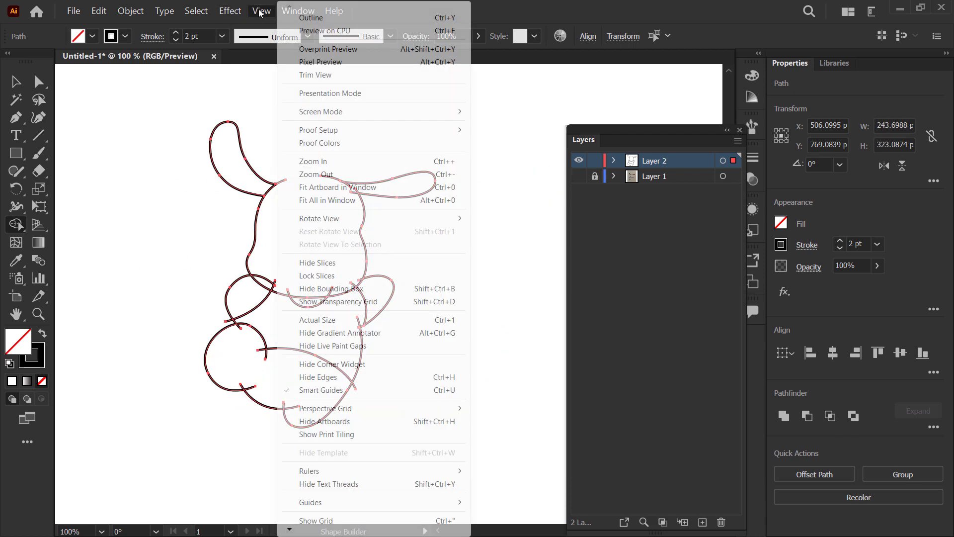
pyautogui.click(348, 20)
# Step: Extend the left ear's inner end anchor with Direct Selection so its path crosses the head outline
pyautogui.scroll(4, 291, 213)
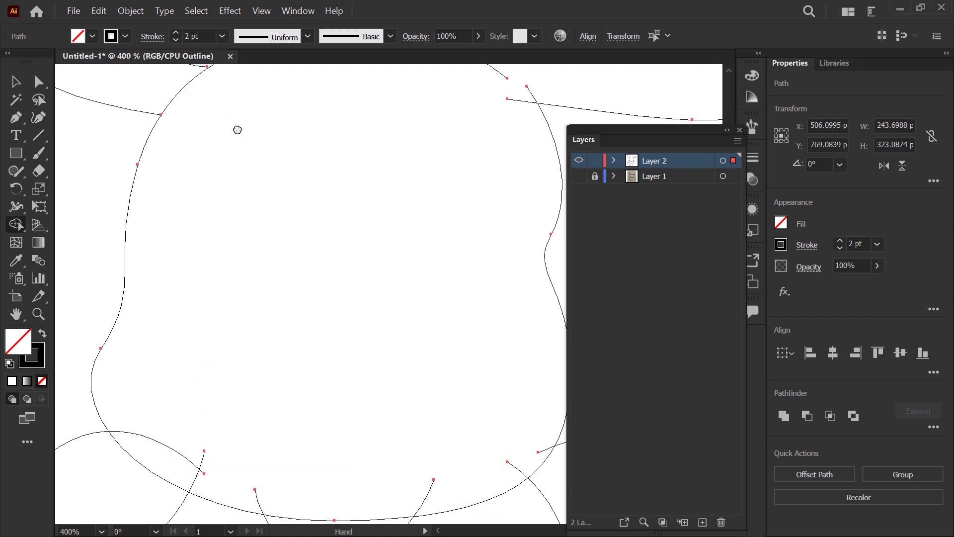
pyautogui.scroll(8, 268, 301)
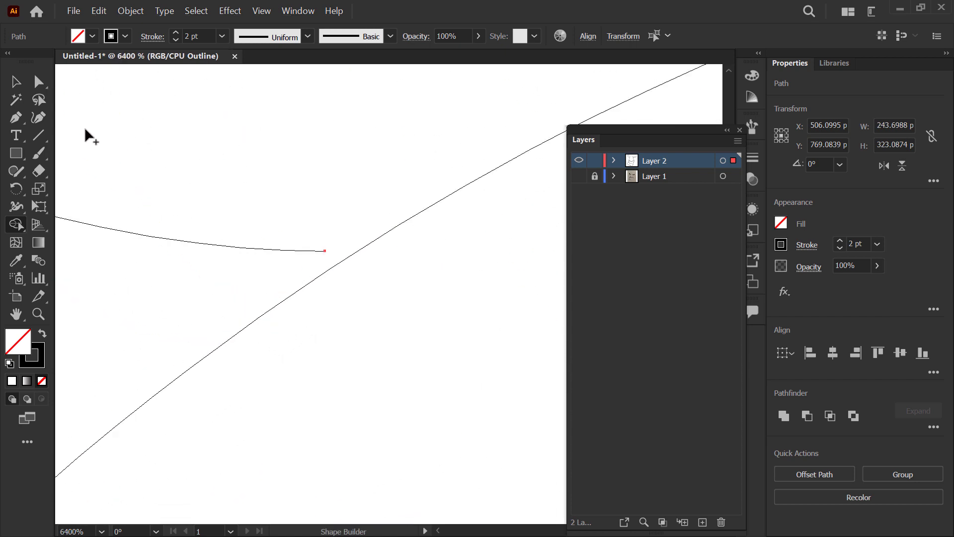
pyautogui.click(36, 82)
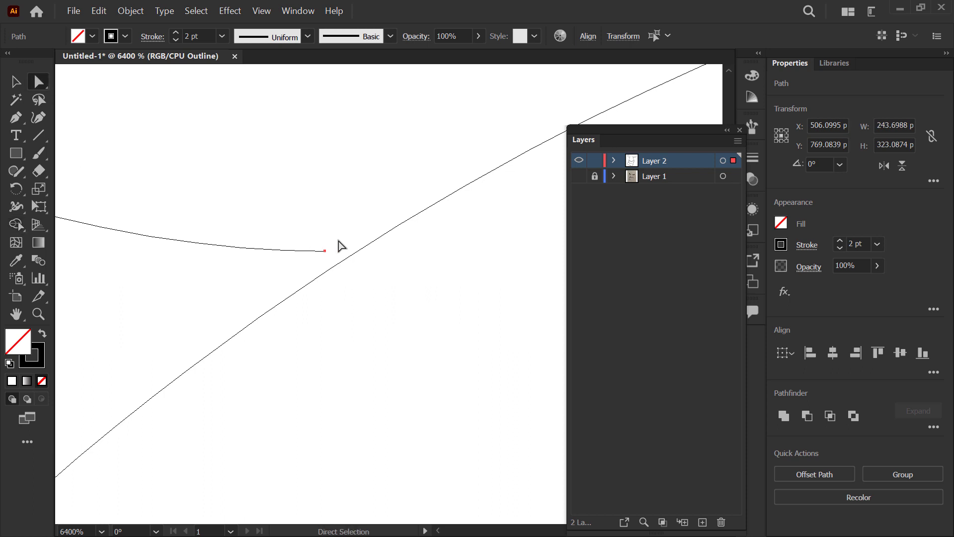
pyautogui.moveTo(309, 273); pyautogui.dragTo(363, 257)
# Step: Examine the remaining path crossings around the ears, head, arms, feet and body for gaps
pyautogui.scroll(-10, 230, 206)
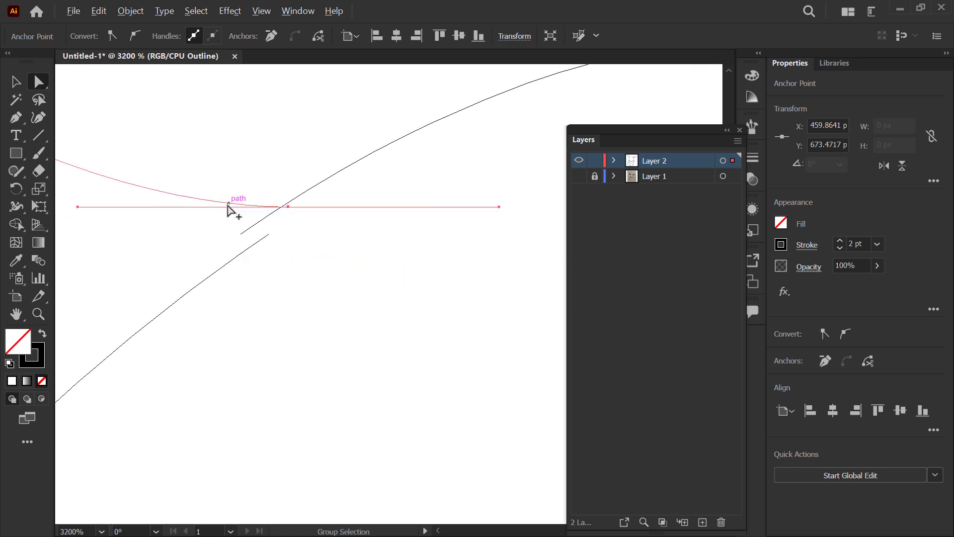
pyautogui.scroll(-5, 178, 273)
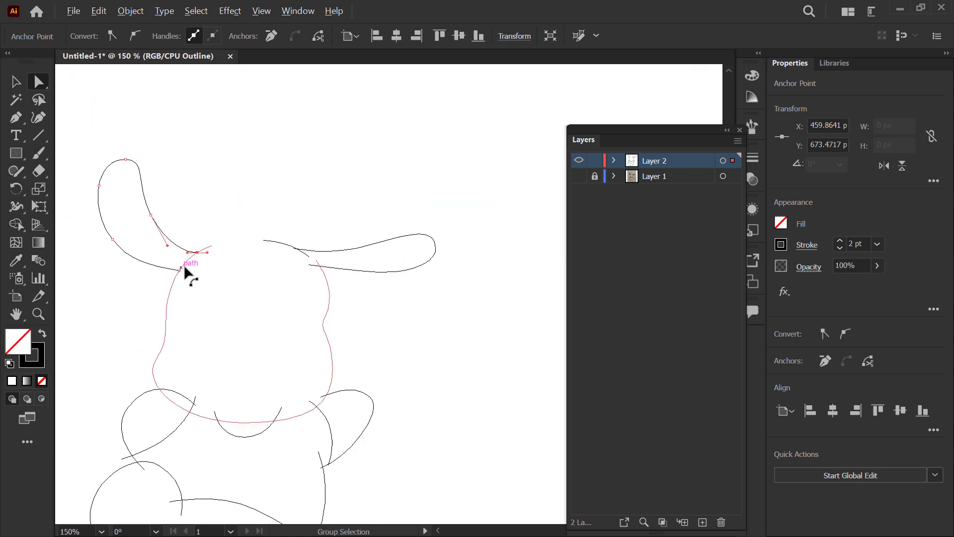
pyautogui.moveTo(291, 303); pyautogui.dragTo(336, 180)
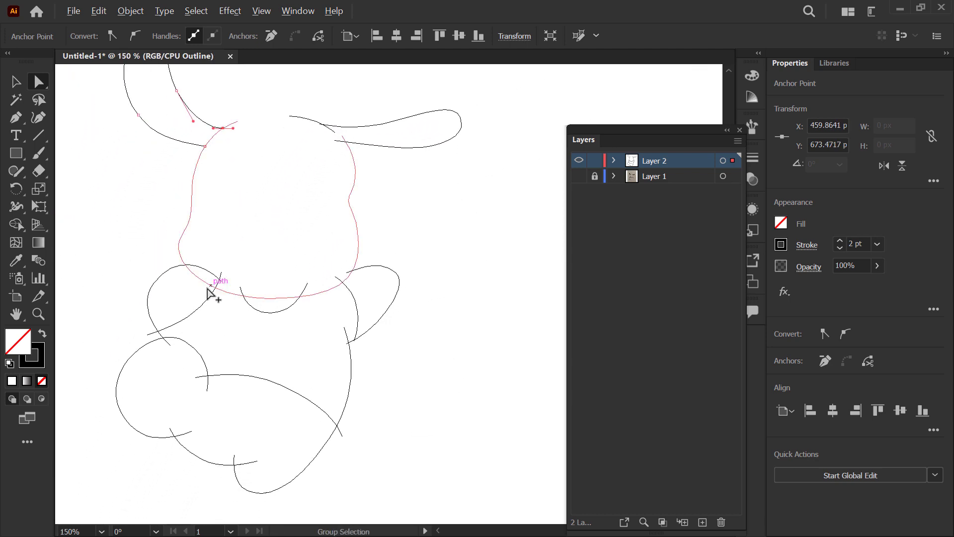
pyautogui.scroll(3, 208, 293)
pyautogui.moveTo(225, 315); pyautogui.dragTo(277, 196)
pyautogui.moveTo(233, 288); pyautogui.dragTo(241, 241)
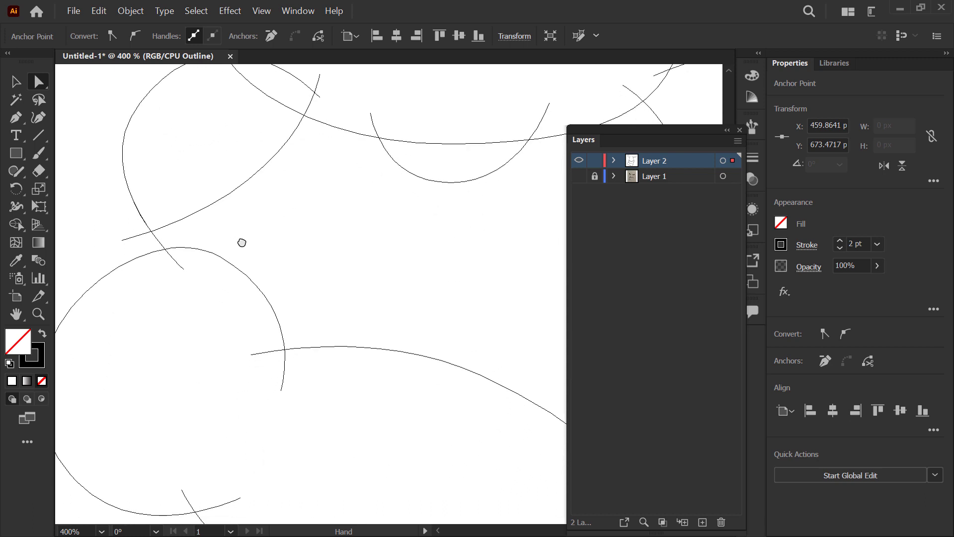
pyautogui.scroll(-3, 192, 249)
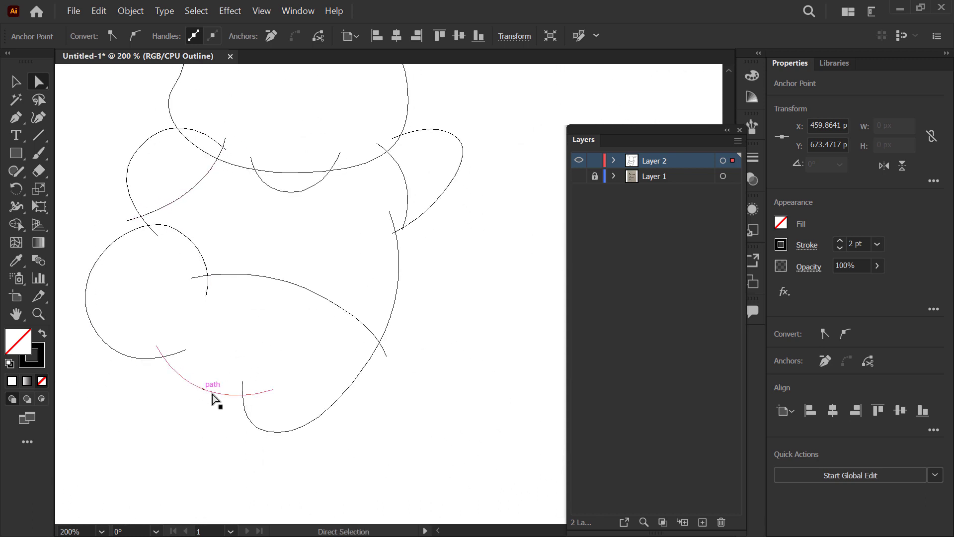
pyautogui.moveTo(305, 369); pyautogui.dragTo(265, 437)
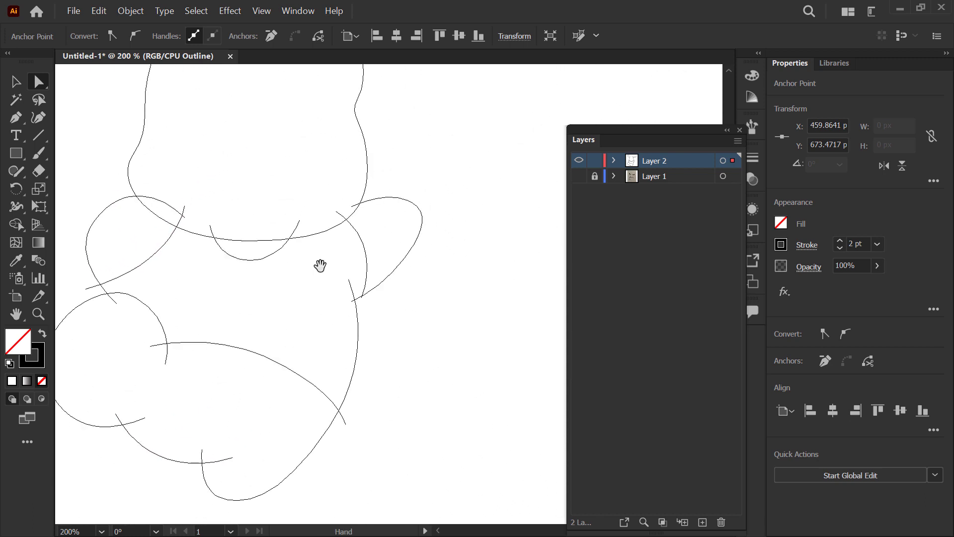
pyautogui.moveTo(319, 264); pyautogui.dragTo(298, 288)
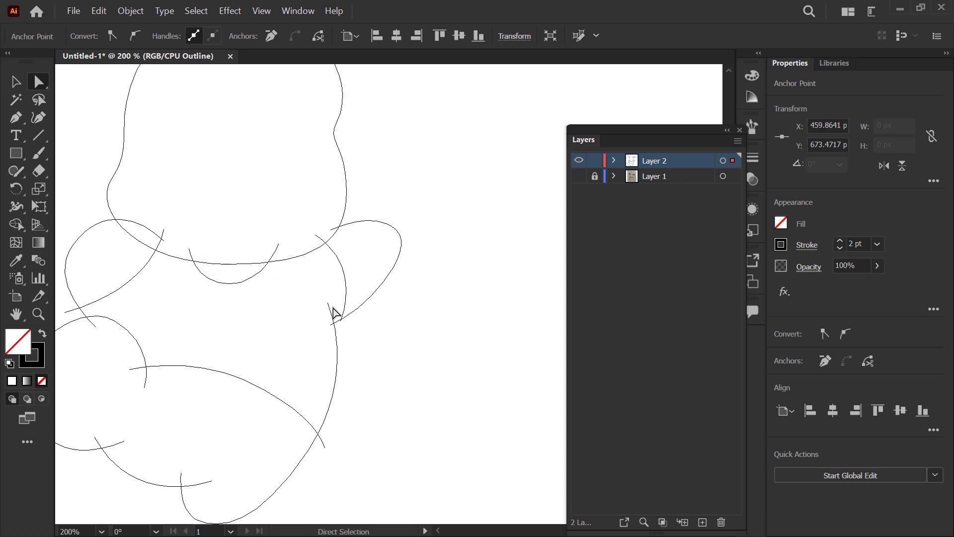
pyautogui.scroll(3, 343, 323)
pyautogui.scroll(-4, 350, 319)
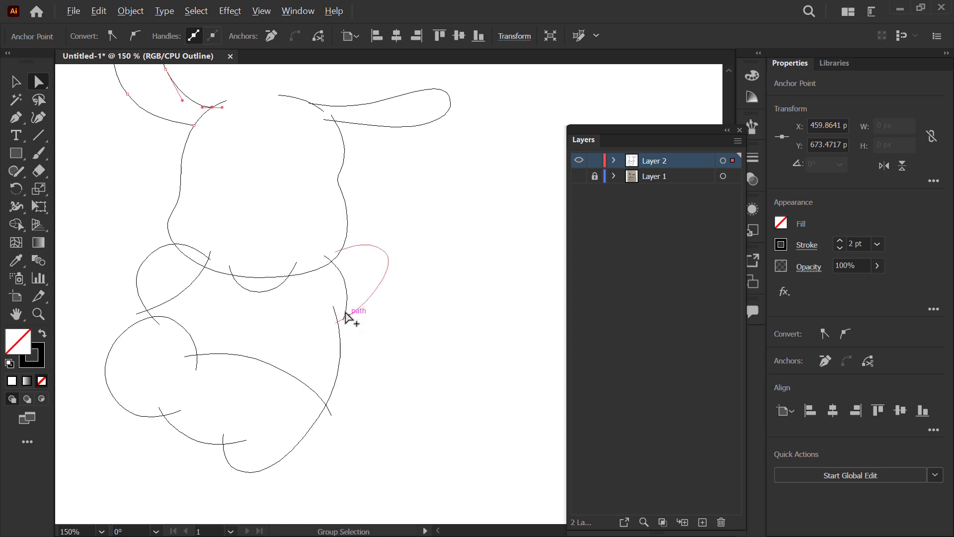
pyautogui.scroll(-1, 402, 338)
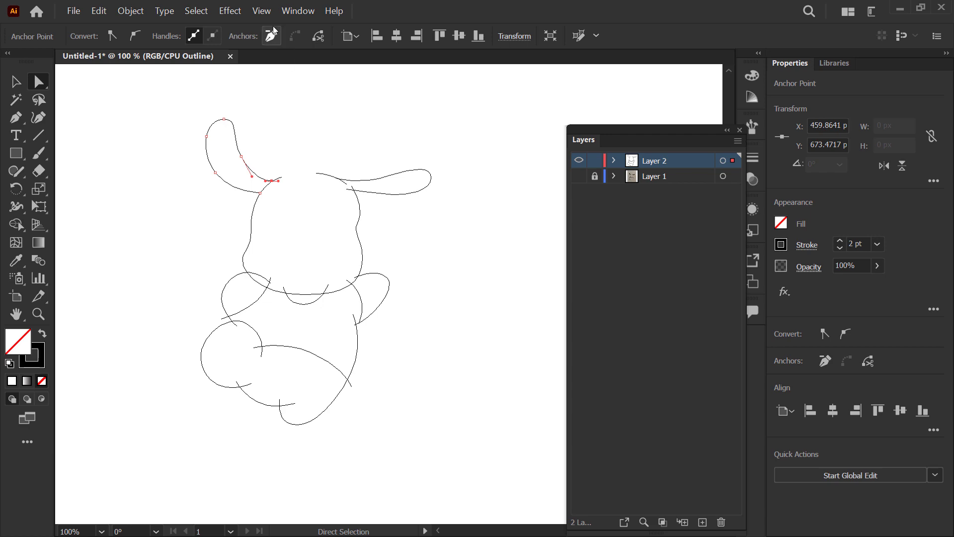
# Step: Return the document display to GPU Preview and select all the puppy paths for the Shape Builder tool
pyautogui.click(262, 11)
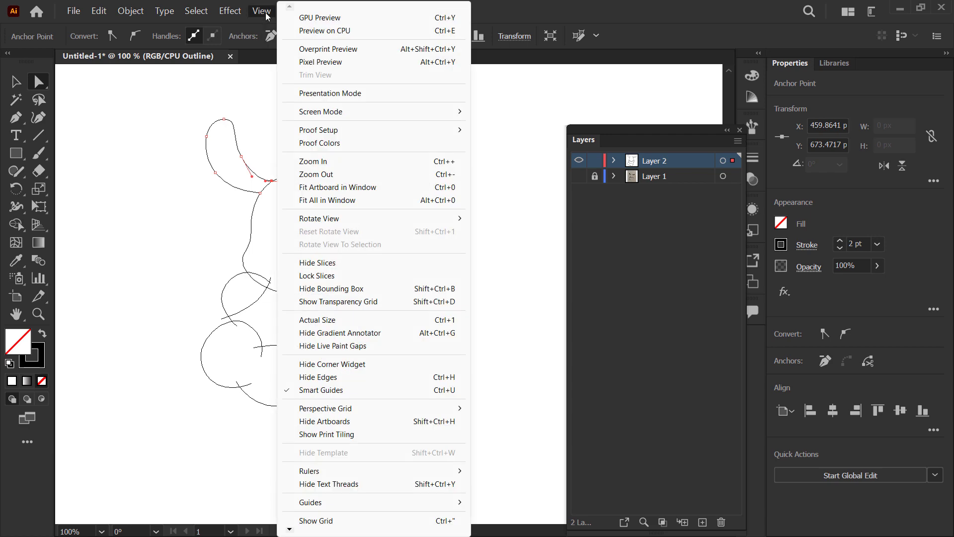
pyautogui.click(358, 19)
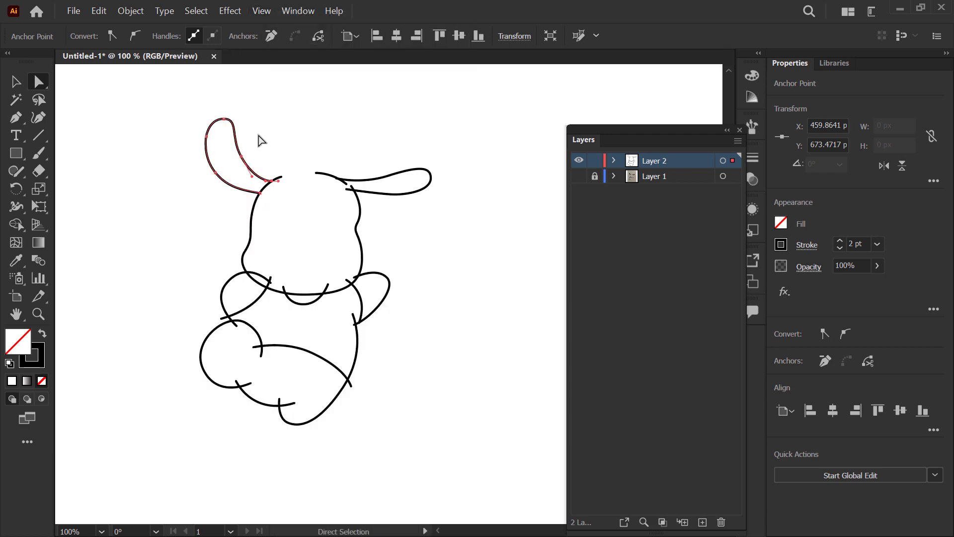
pyautogui.click(20, 83)
pyautogui.moveTo(169, 102); pyautogui.dragTo(514, 445)
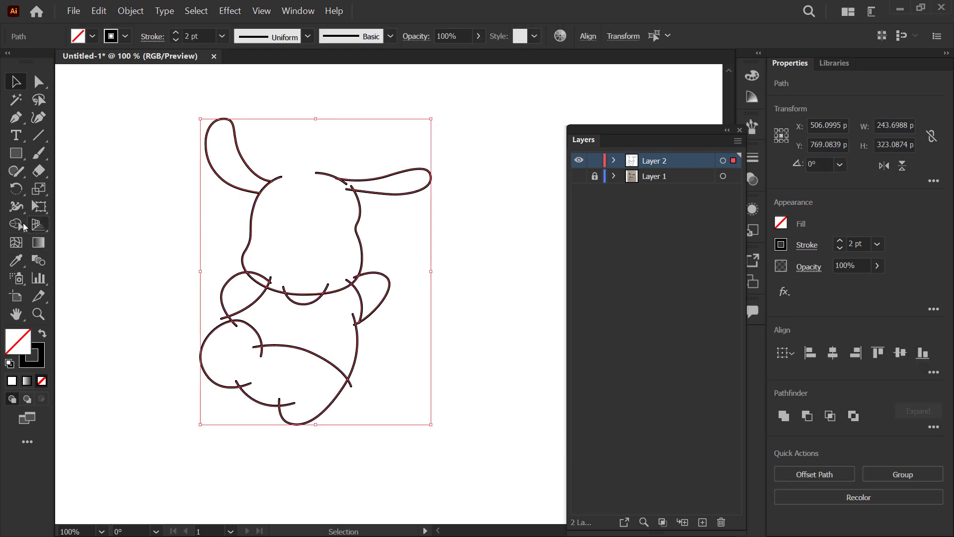
pyautogui.click(23, 226)
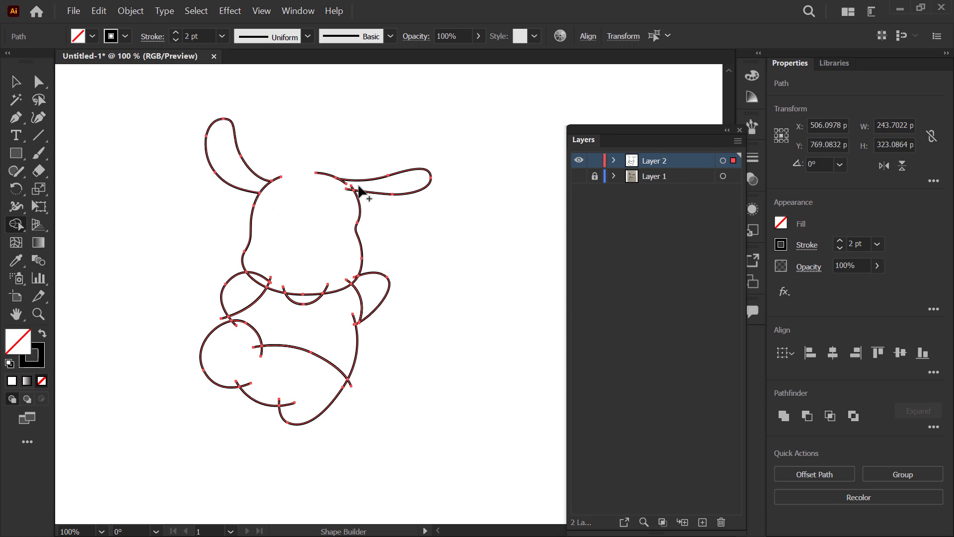
# Step: Move the upper end anchor of the head's right side toward the top head curve and adjust its handle with Direct Selection
pyautogui.scroll(3, 374, 183)
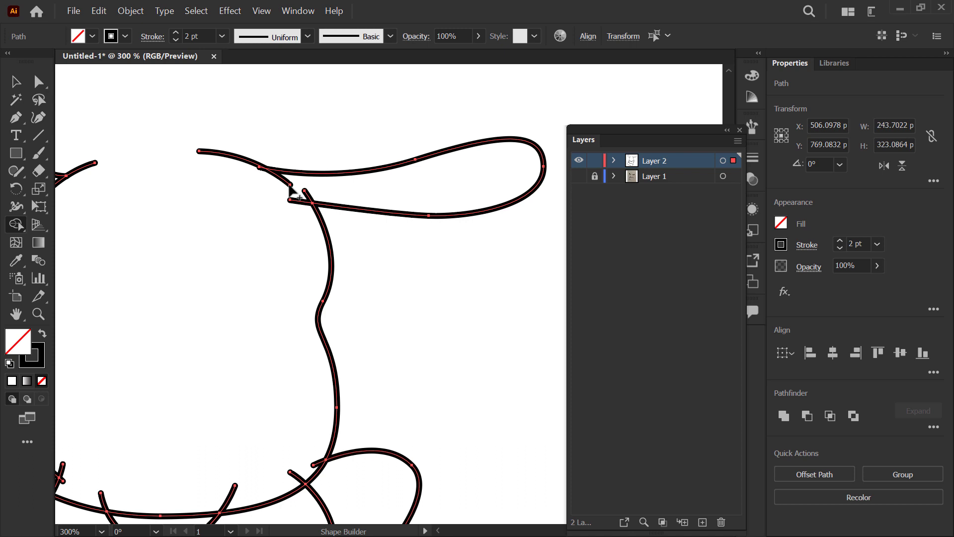
pyautogui.press('a')
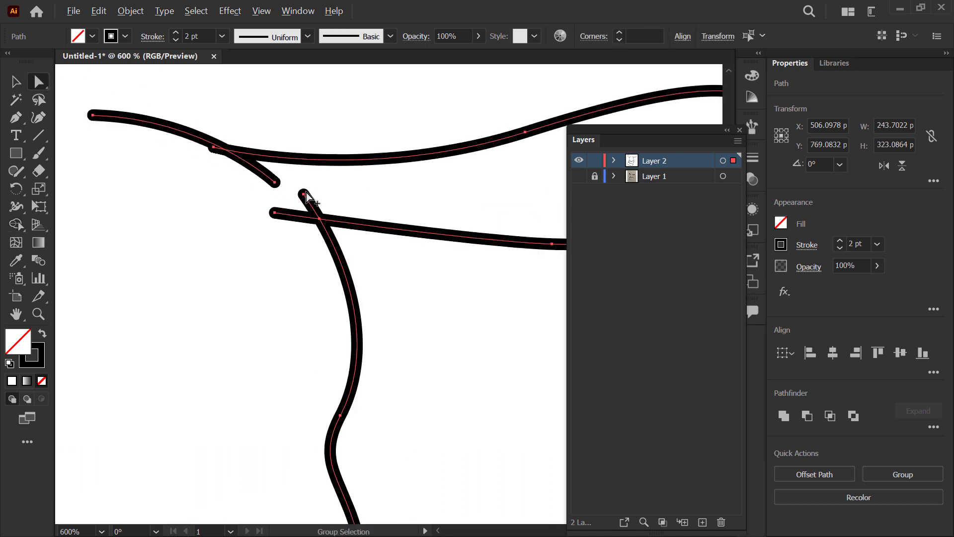
pyautogui.scroll(2, 302, 194)
pyautogui.moveTo(304, 193); pyautogui.dragTo(286, 189)
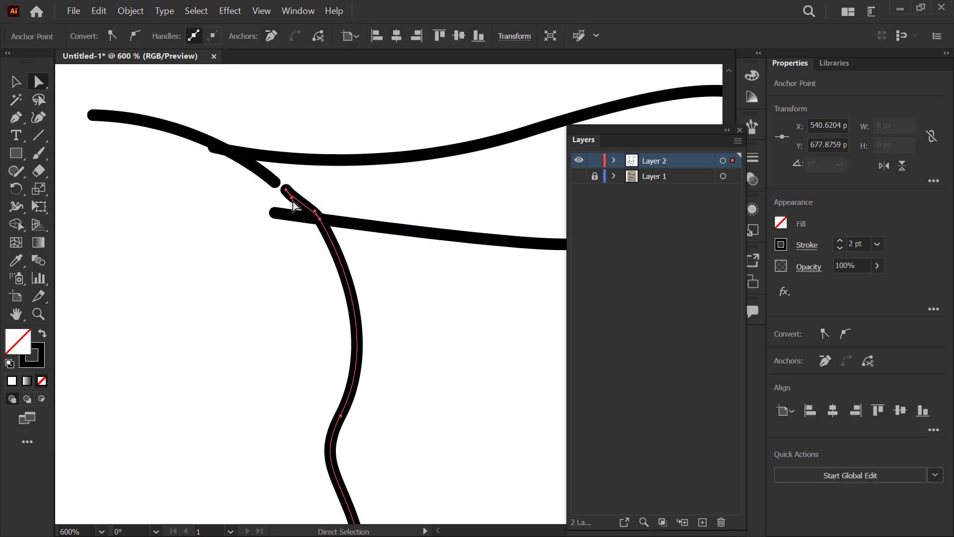
pyautogui.scroll(4, 298, 194)
pyautogui.moveTo(254, 236); pyautogui.dragTo(282, 238)
pyautogui.scroll(-1, 281, 239)
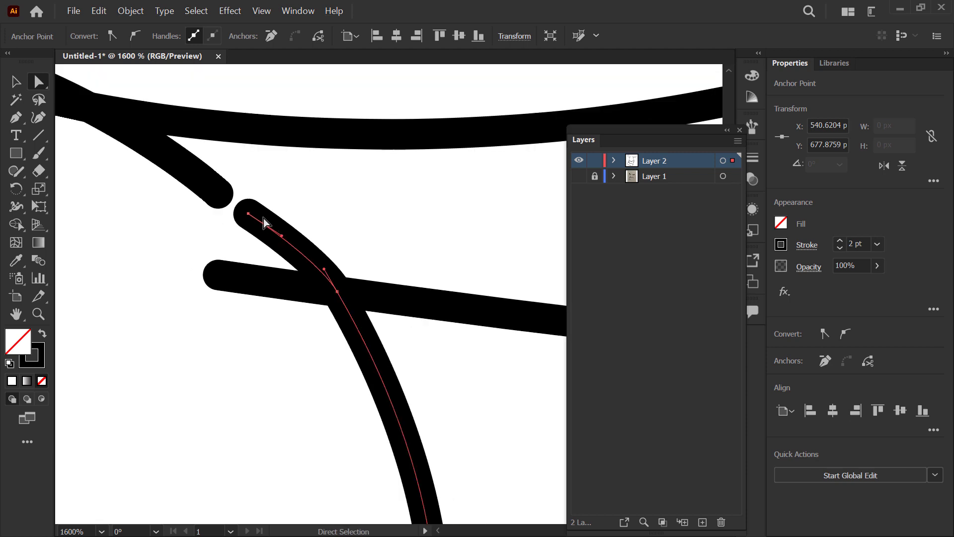
# Step: Close the gap in the head outline beside the right ear with the Join tool
pyautogui.click(168, 235)
pyautogui.moveTo(192, 207); pyautogui.dragTo(249, 243)
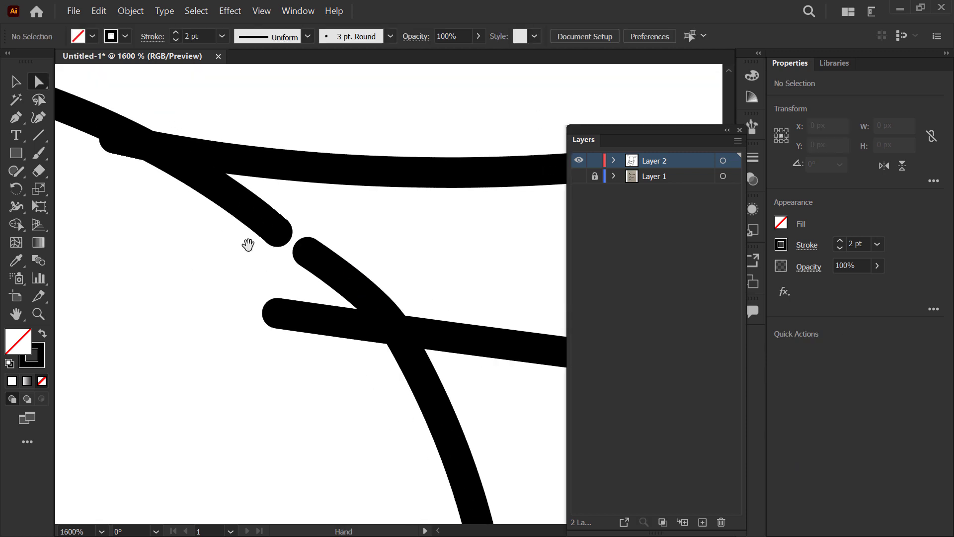
pyautogui.moveTo(19, 174); pyautogui.dragTo(68, 243)
pyautogui.click(78, 247)
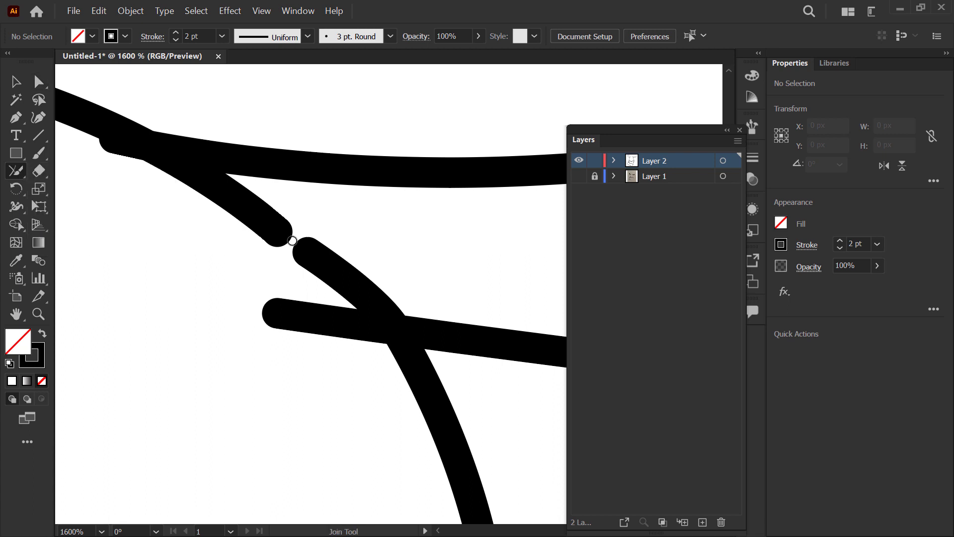
pyautogui.moveTo(321, 264); pyautogui.dragTo(322, 265)
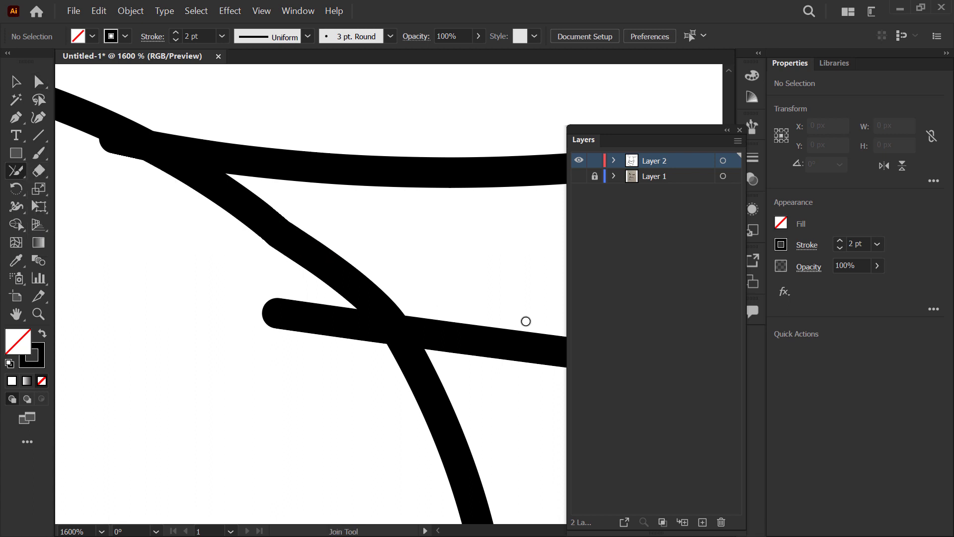
pyautogui.scroll(-5, 304, 253)
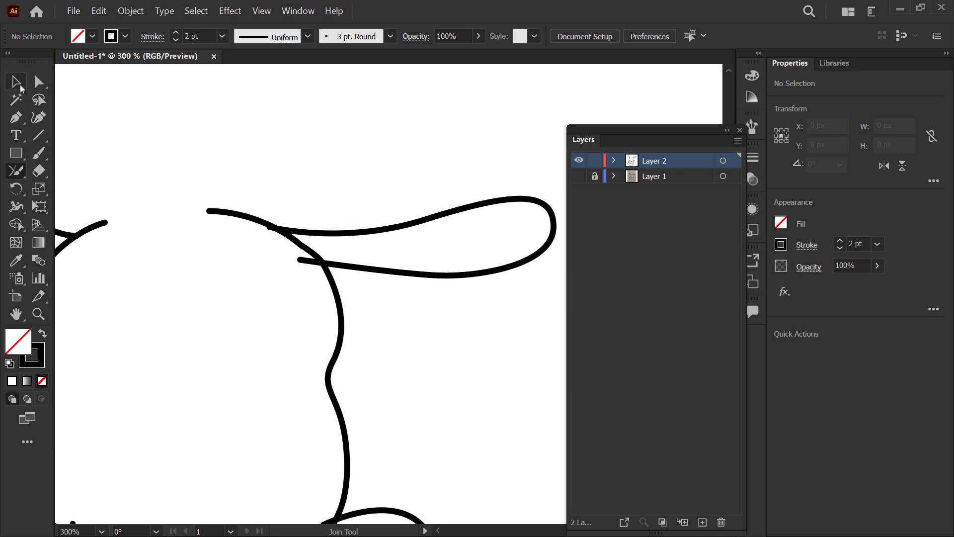
# Step: Reselect the whole puppy drawing and activate Shape Builder
pyautogui.click(20, 85)
pyautogui.scroll(-6, 411, 194)
pyautogui.moveTo(324, 138)
pyautogui.mouseDown()
pyautogui.moveTo(452, 309)
pyautogui.moveTo(512, 333)
pyautogui.mouseUp()
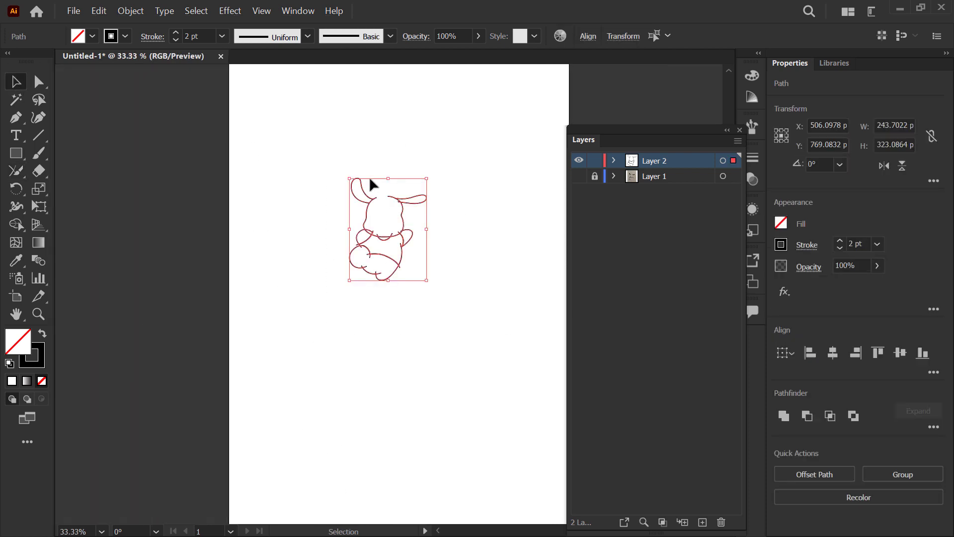
pyautogui.scroll(3, 378, 181)
pyautogui.hotkey('shift', 'm')
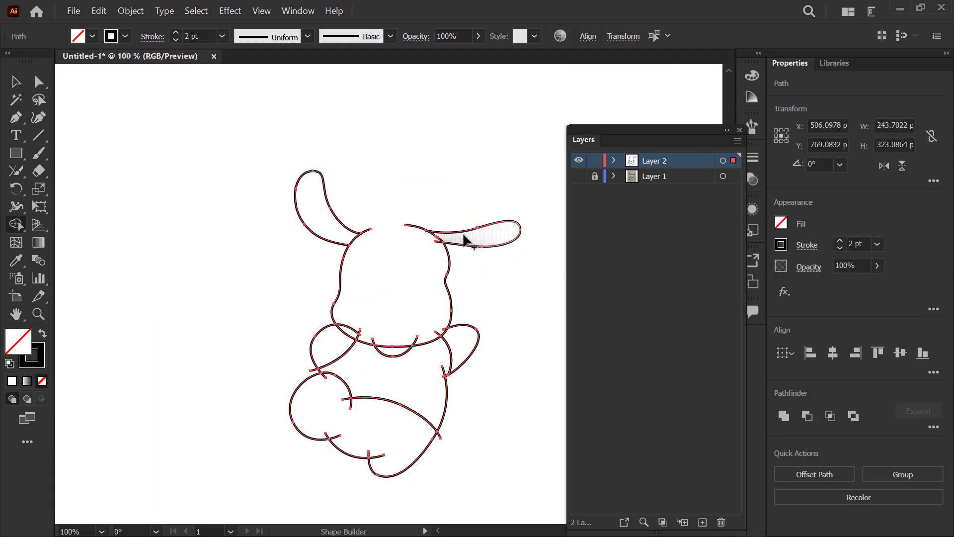
# Step: Remove the overshooting ends at the left arm's top and the left end of the small curve beneath the head using Delete Anchor Point
pyautogui.scroll(3, 472, 249)
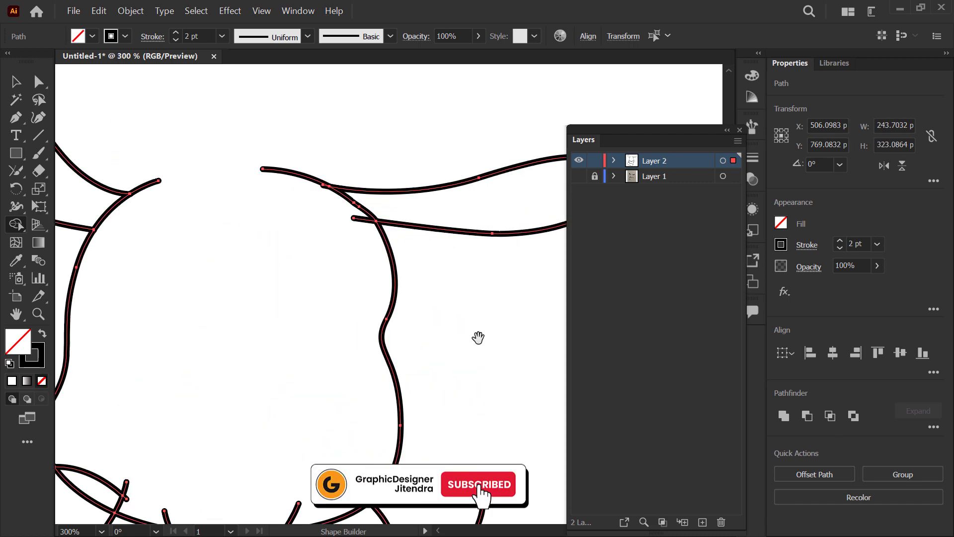
pyautogui.moveTo(479, 336); pyautogui.dragTo(478, 131)
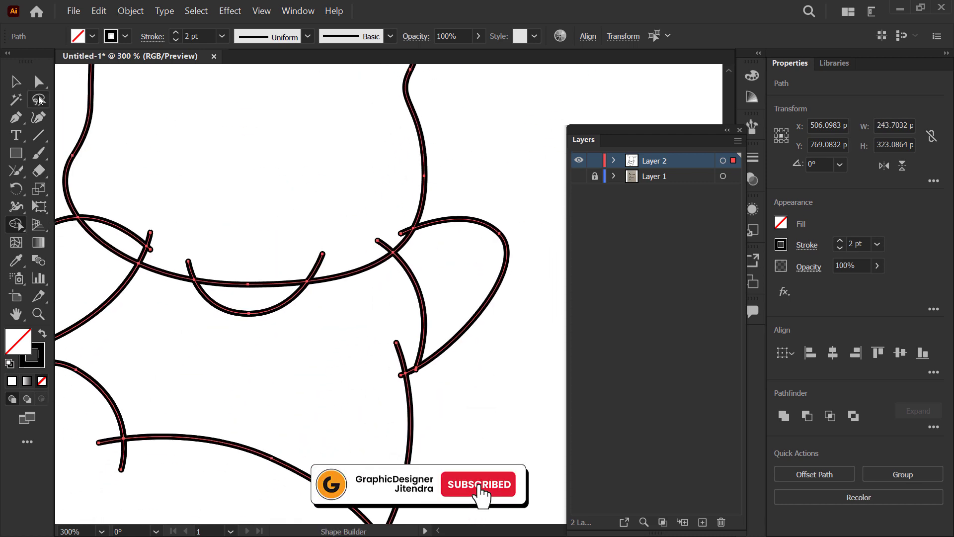
pyautogui.click(13, 120)
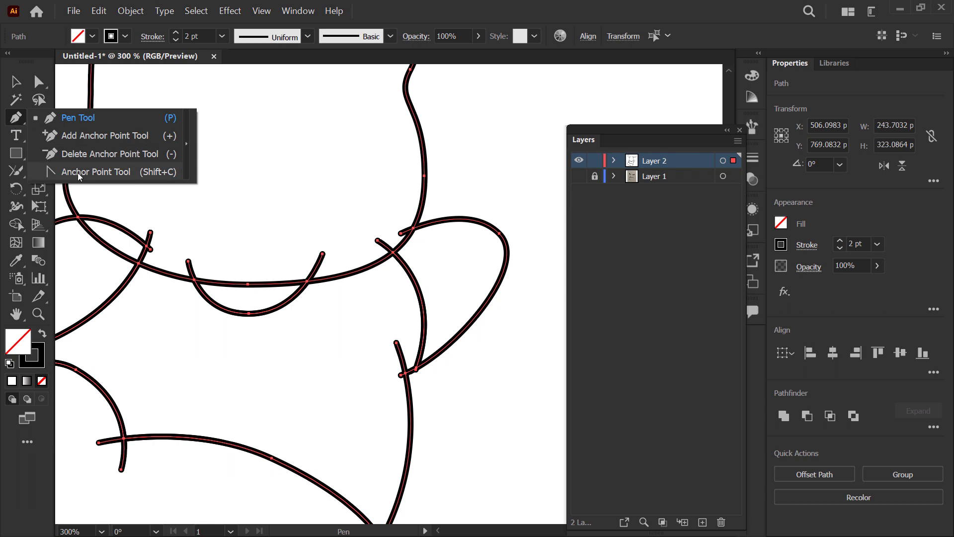
pyautogui.click(126, 156)
pyautogui.scroll(3, 316, 232)
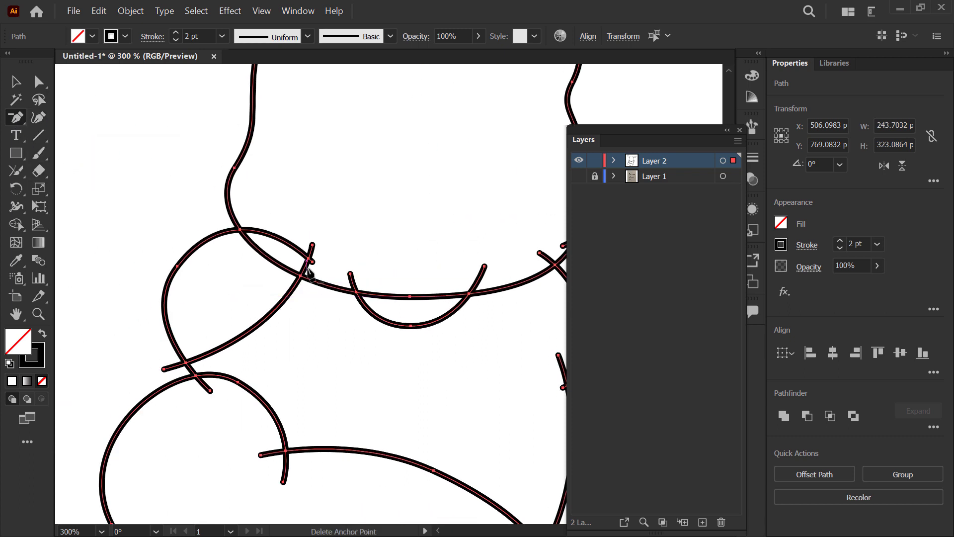
pyautogui.click(316, 227)
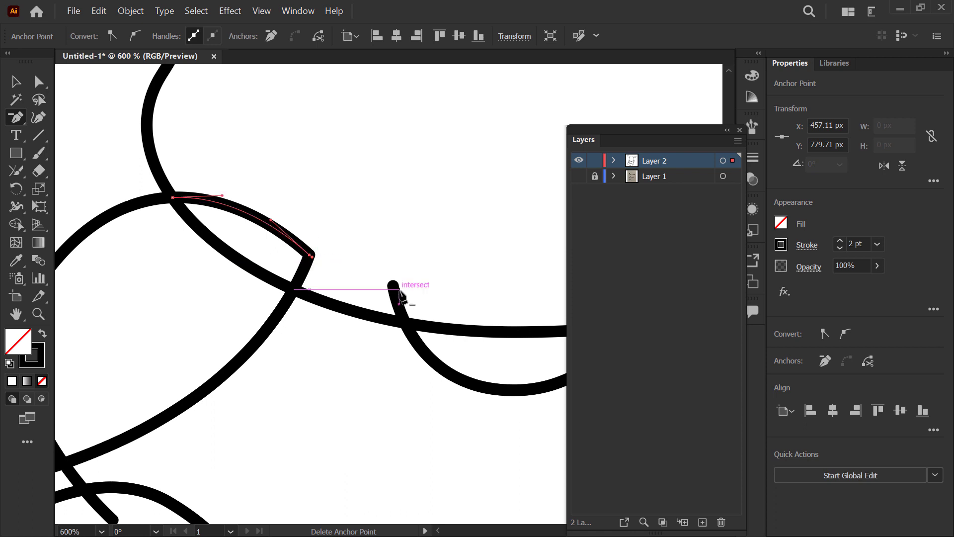
pyautogui.click(392, 285)
pyautogui.scroll(-2, 282, 237)
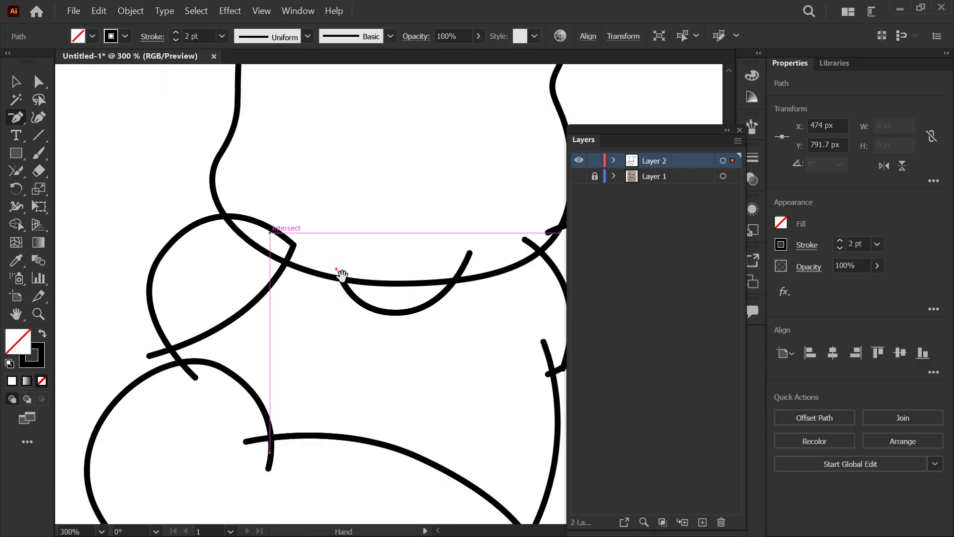
# Step: Delete the overshooting end anchors where the left arm's two lower lines cross above the round foot
pyautogui.moveTo(341, 275); pyautogui.dragTo(396, 217)
pyautogui.scroll(2, 210, 291)
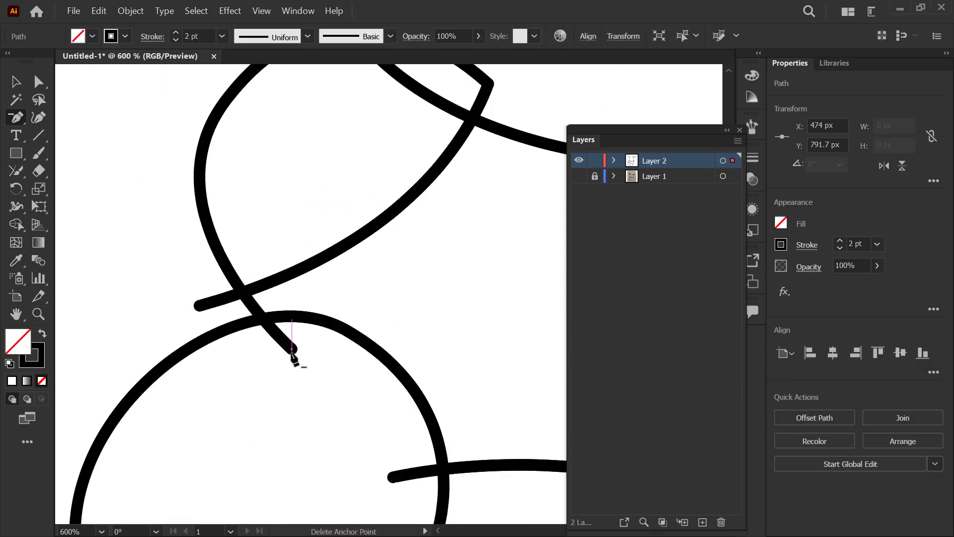
pyautogui.click(292, 354)
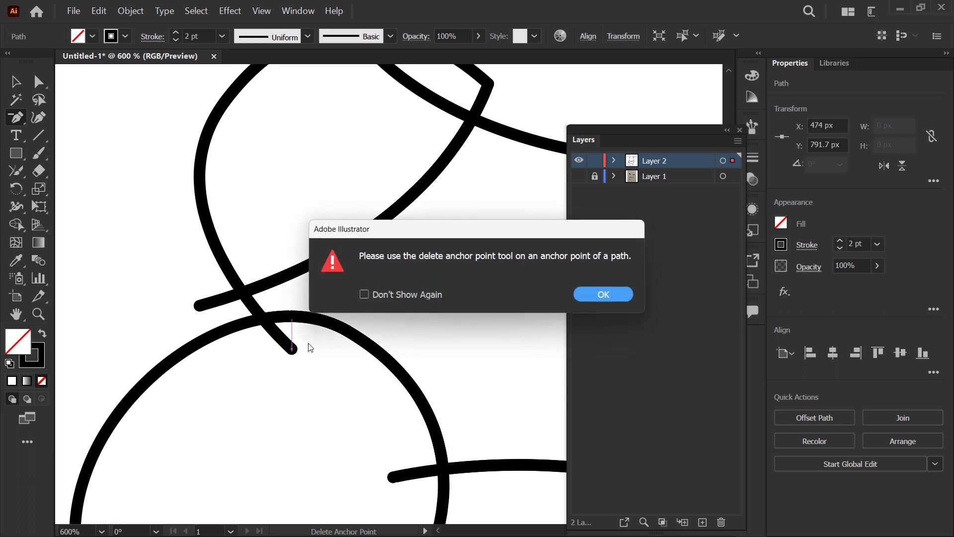
pyautogui.click(594, 300)
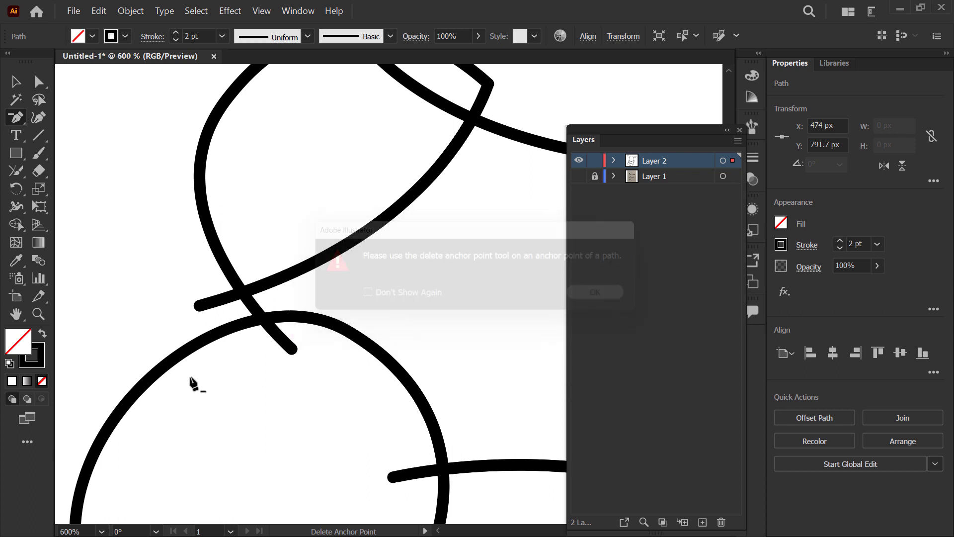
pyautogui.click(292, 353)
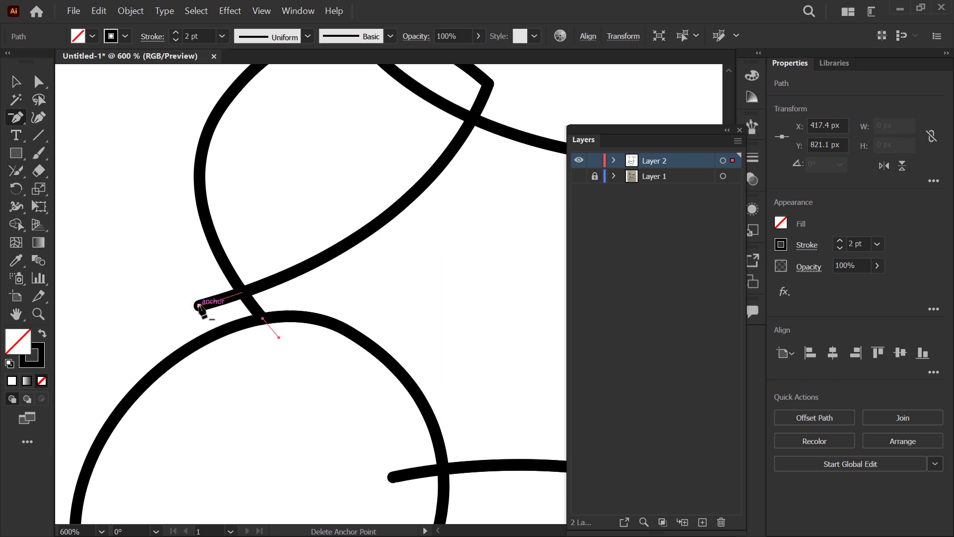
pyautogui.click(200, 307)
# Step: Delete the overshooting end anchors of the upper leg line at the round foot and at the body's right outline
pyautogui.scroll(-4, 125, 292)
pyautogui.scroll(-1, 216, 357)
pyautogui.scroll(2, 181, 342)
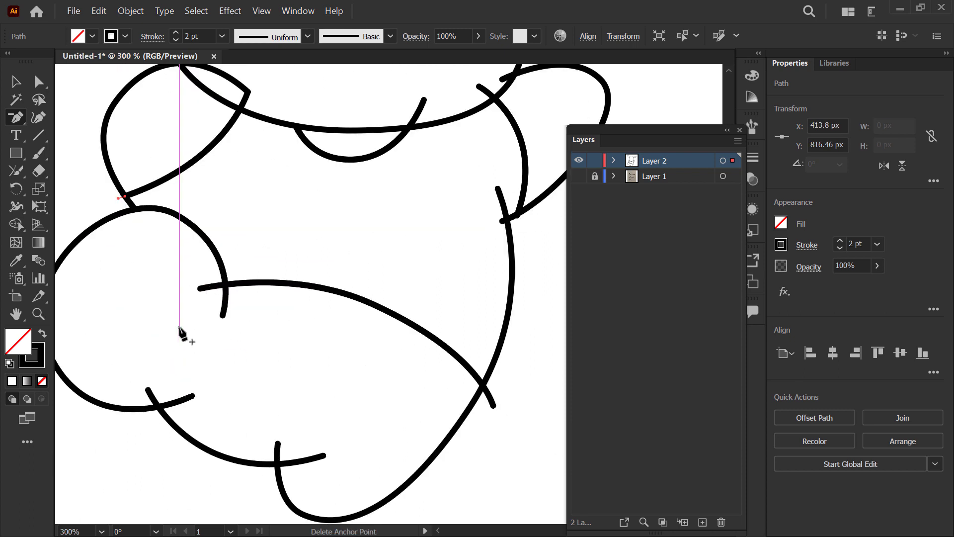
pyautogui.click(199, 288)
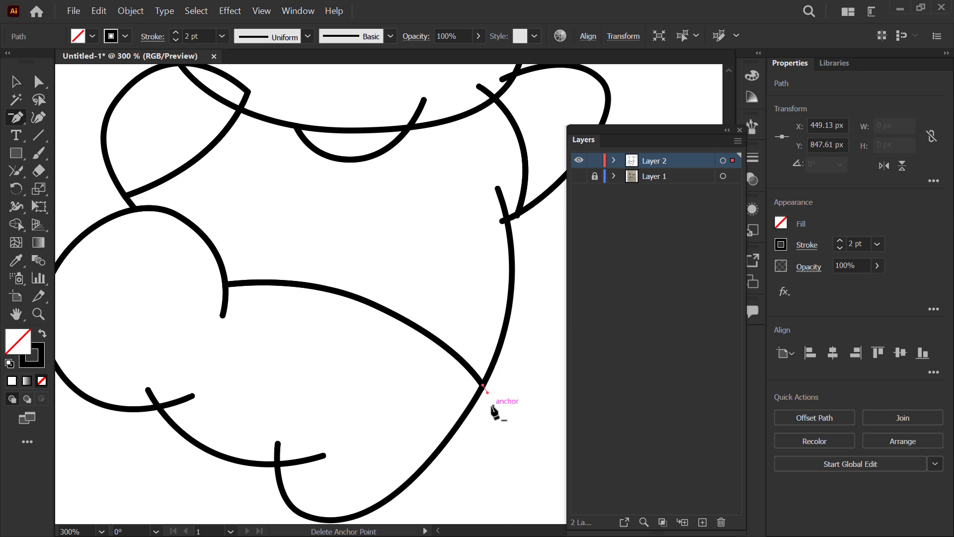
# Step: Delete the overshooting end anchors of the right arm's paths at the body and at the head outline
pyautogui.scroll(2, 516, 236)
pyautogui.scroll(2, 422, 330)
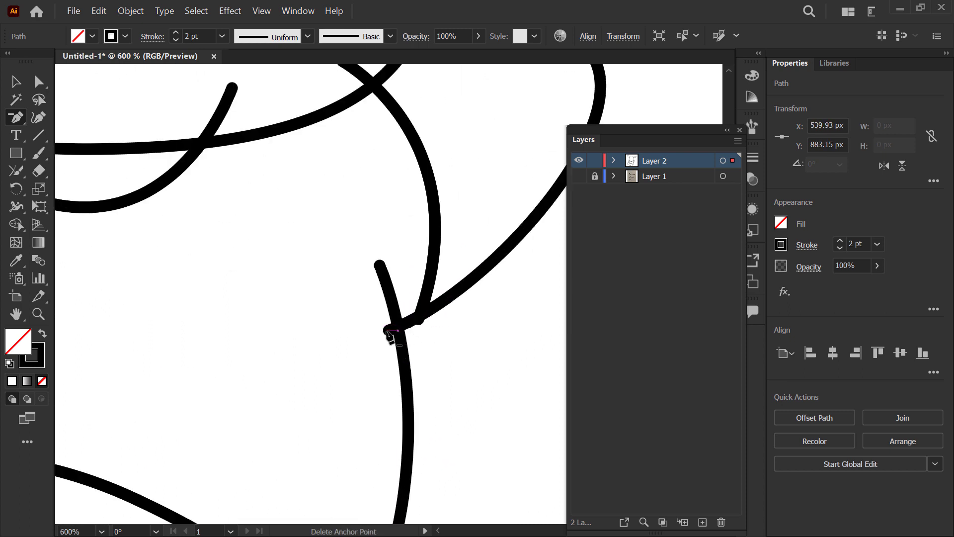
pyautogui.click(390, 331)
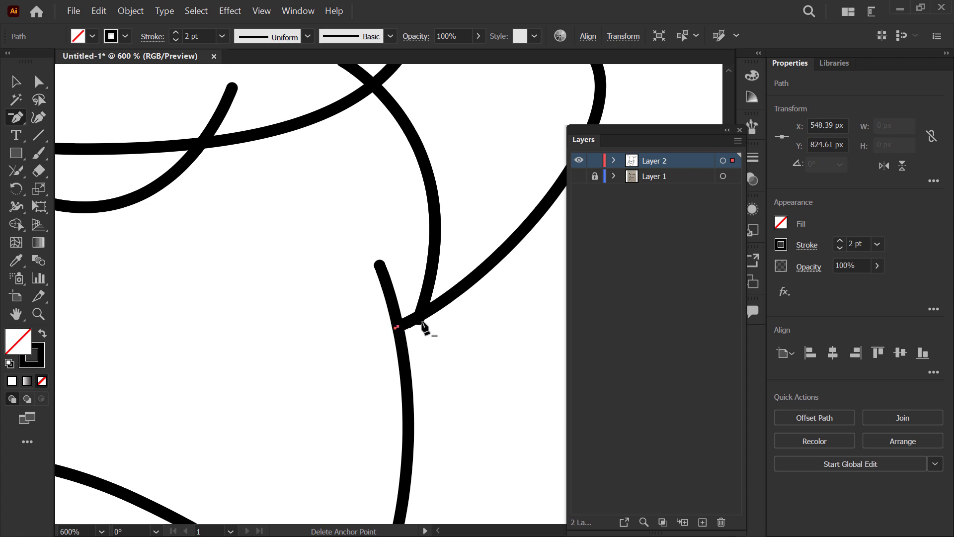
pyautogui.scroll(-2, 426, 239)
pyautogui.scroll(2, 430, 319)
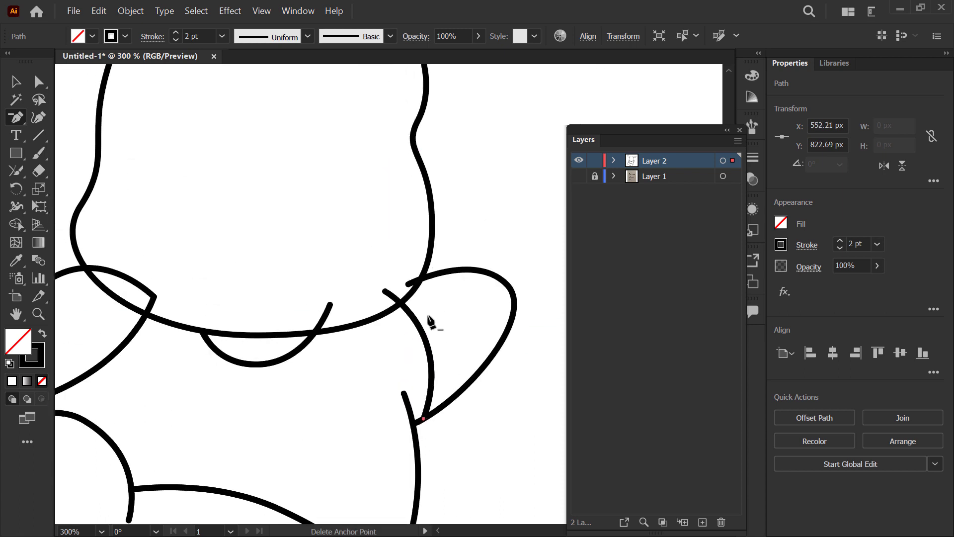
pyautogui.click(415, 288)
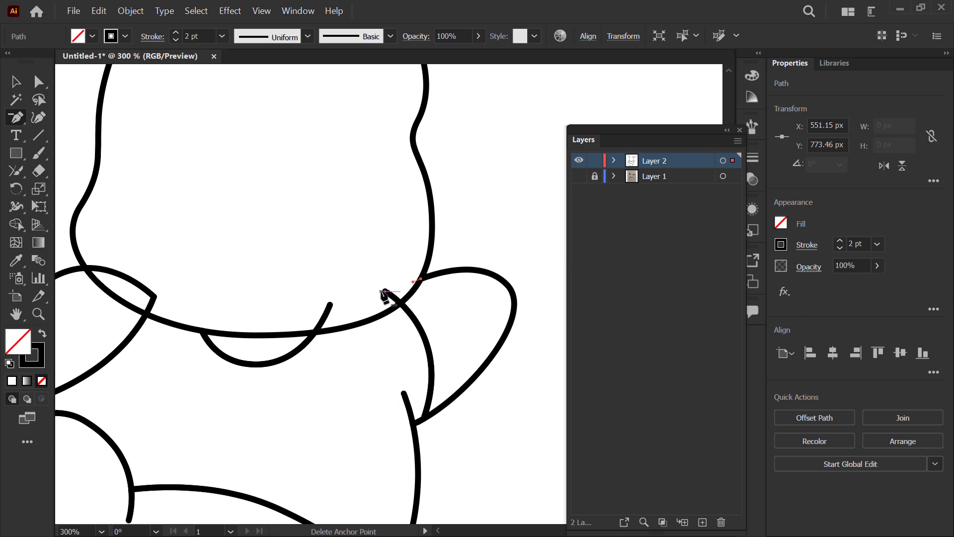
pyautogui.click(385, 290)
# Step: Delete the overshooting right end anchor of the small curve beneath the head
pyautogui.scroll(1, 309, 309)
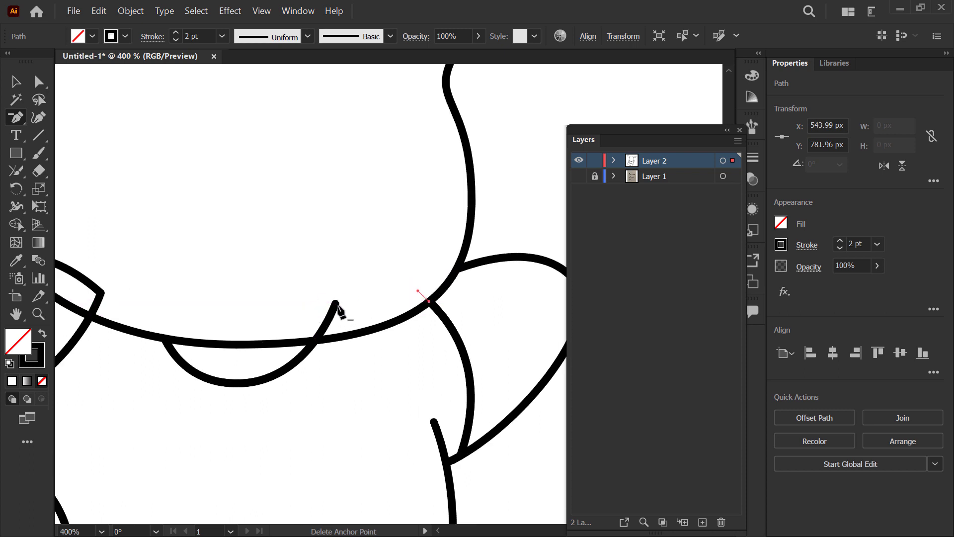
pyautogui.click(336, 302)
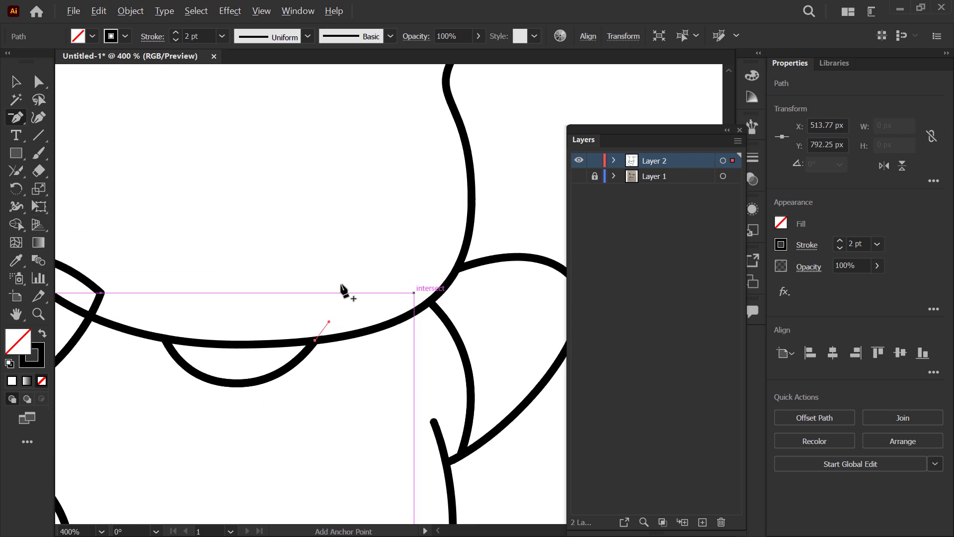
pyautogui.scroll(-1, 228, 282)
pyautogui.scroll(-2, 389, 219)
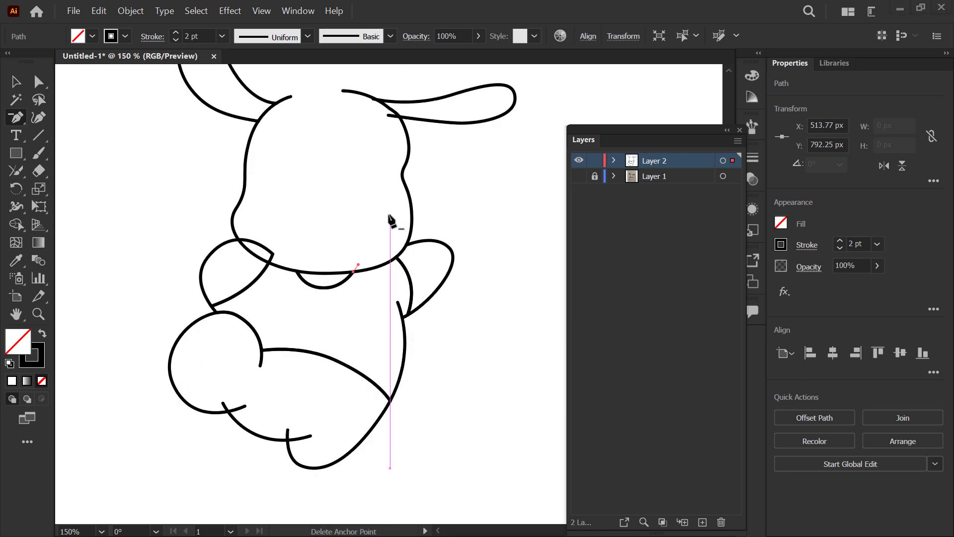
pyautogui.scroll(2, 333, 251)
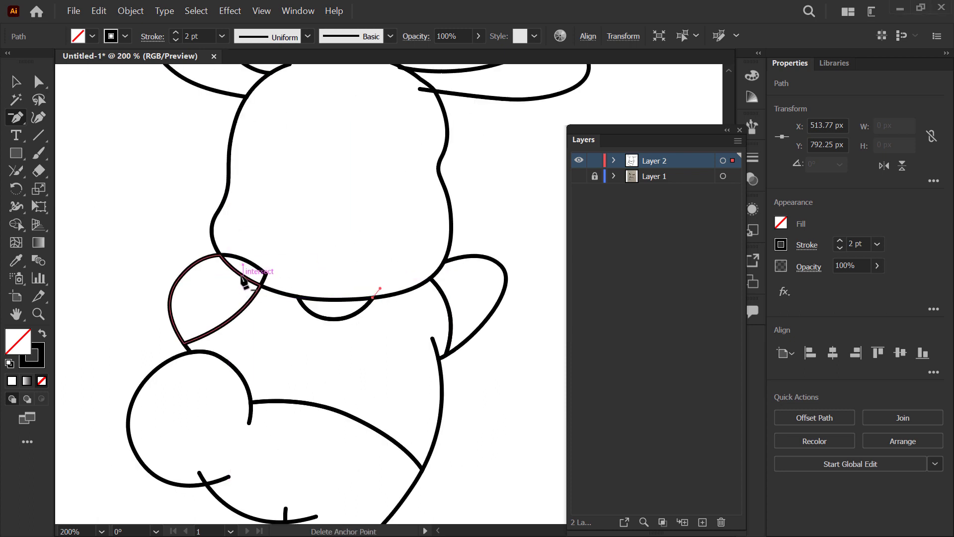
# Step: Select all the trimmed puppy paths and activate the Shape Builder tool
pyautogui.click(15, 81)
pyautogui.scroll(-2, 241, 267)
pyautogui.moveTo(154, 97); pyautogui.dragTo(504, 490)
pyautogui.click(19, 223)
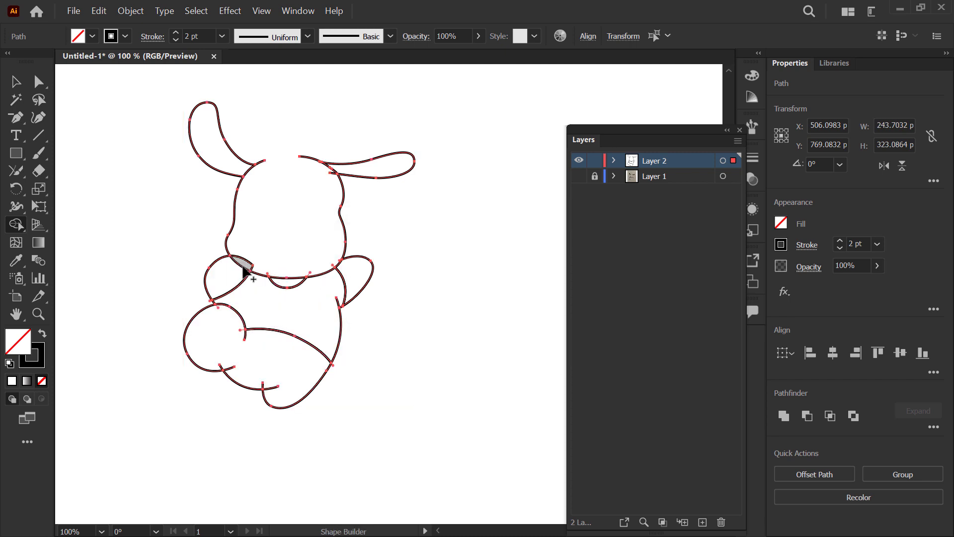
# Step: Delete the left arm's overlapping segments inside the head outline so the arm ends at the head
pyautogui.scroll(2, 243, 268)
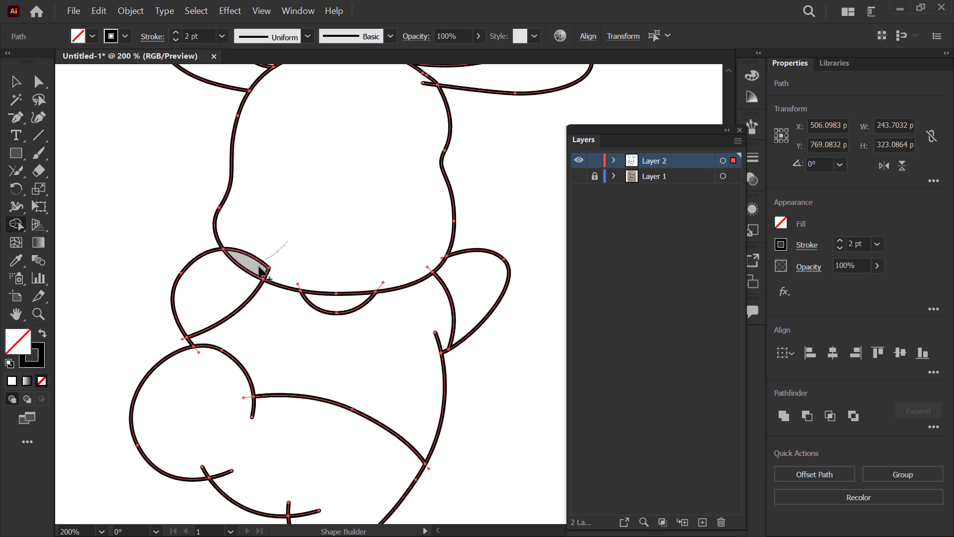
pyautogui.scroll(1, 256, 271)
pyautogui.scroll(1, 257, 273)
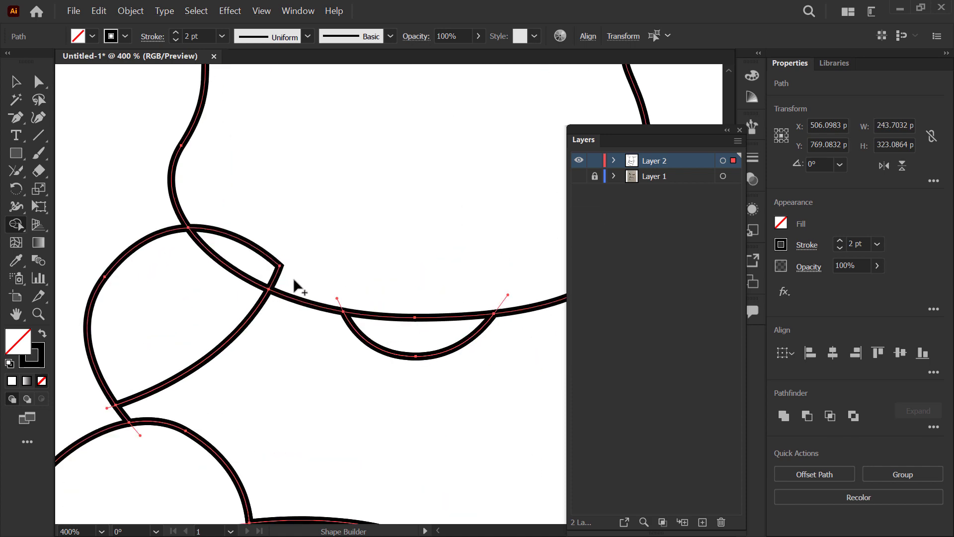
pyautogui.scroll(-3, 264, 244)
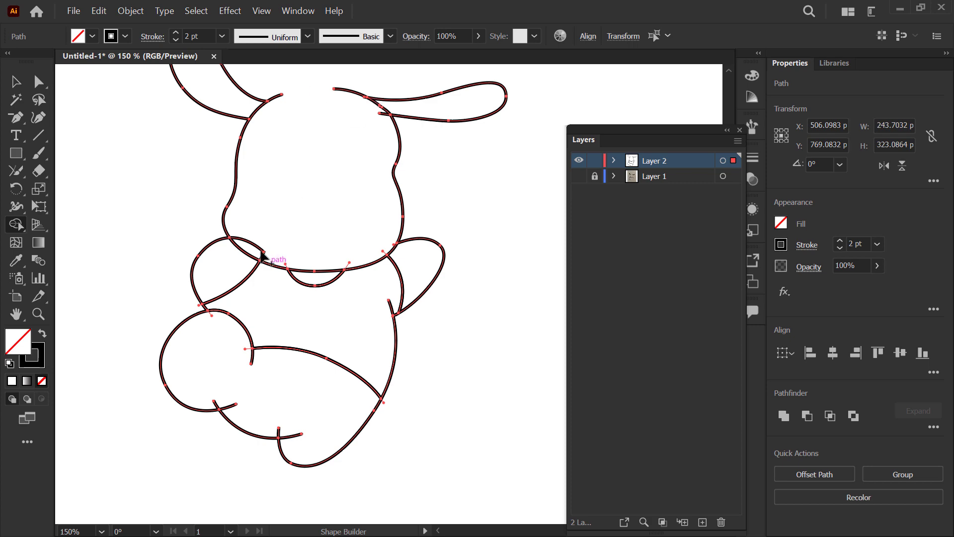
pyautogui.press('-')
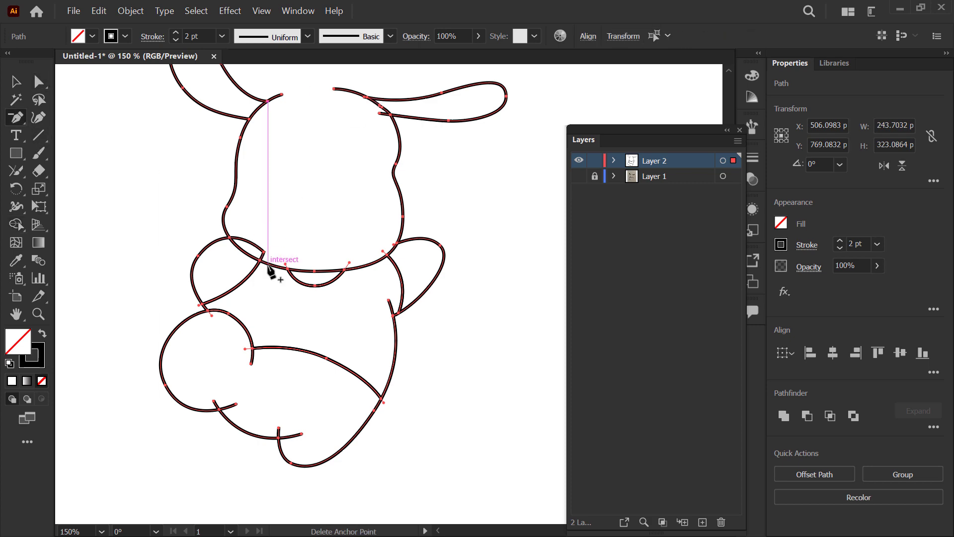
pyautogui.scroll(3, 269, 271)
pyautogui.click(265, 252)
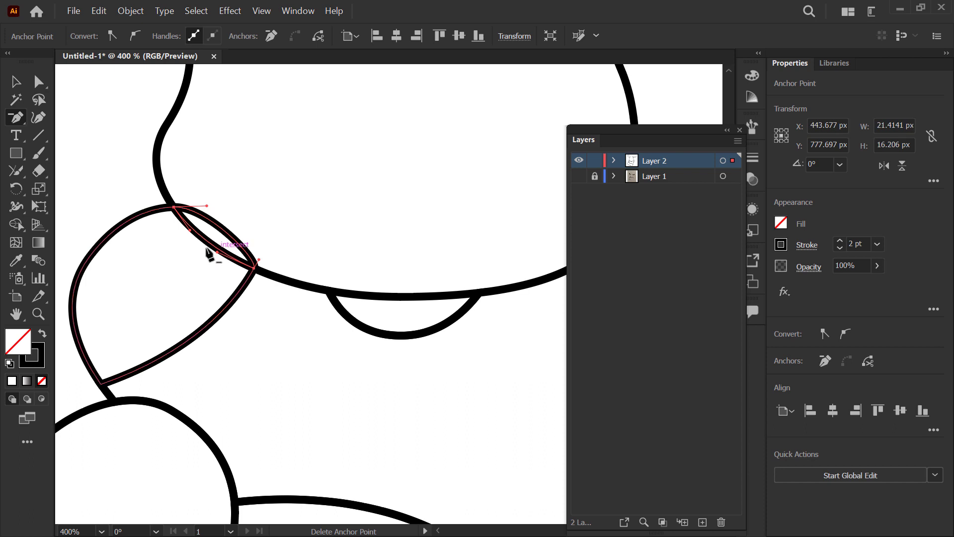
pyautogui.click(244, 237)
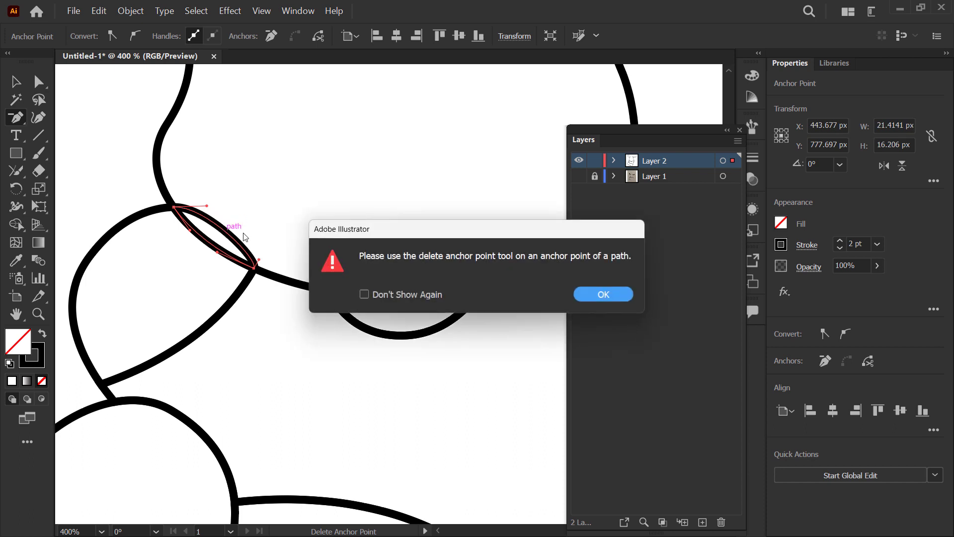
pyautogui.click(599, 298)
pyautogui.press('Delete')
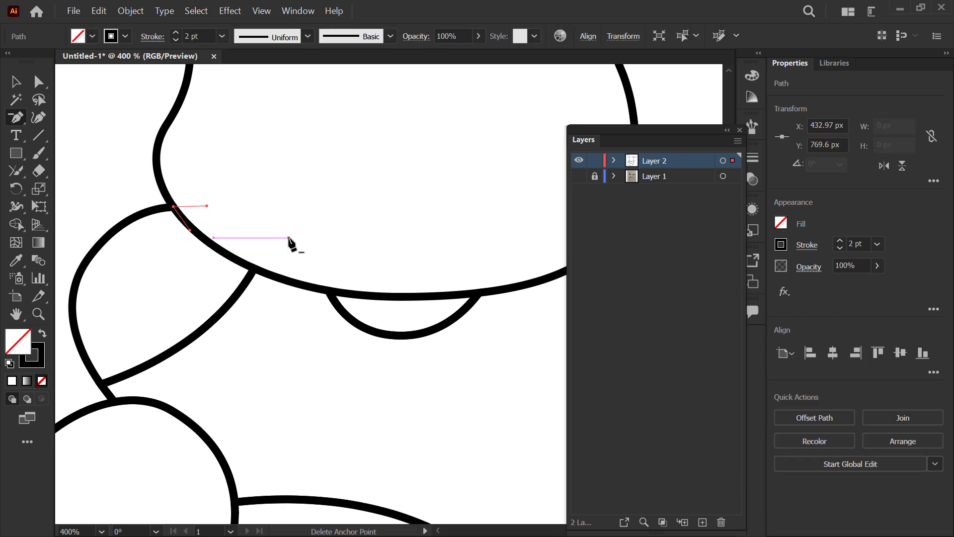
pyautogui.scroll(-2, 187, 238)
pyautogui.click(18, 80)
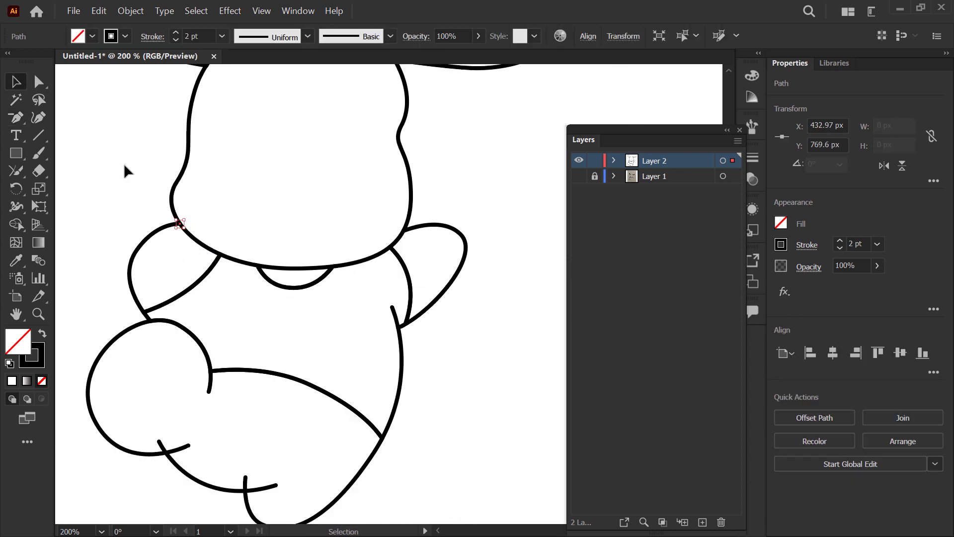
pyautogui.click(125, 166)
# Step: Delete both overshooting end segments of the lower curve between the round foot and the hind paw
pyautogui.scroll(-2, 194, 243)
pyautogui.moveTo(353, 215); pyautogui.dragTo(358, 227)
pyautogui.scroll(-2, 353, 233)
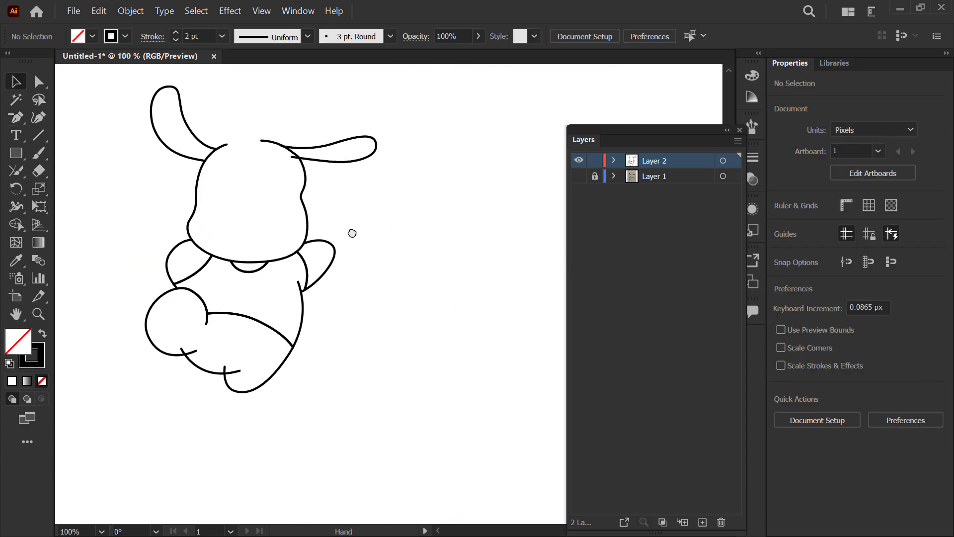
pyautogui.scroll(1, 172, 330)
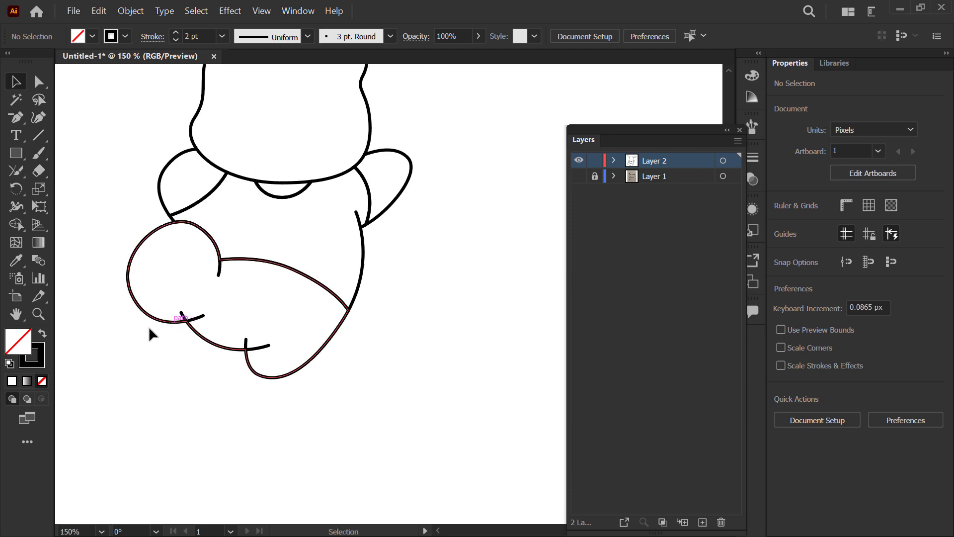
pyautogui.click(264, 348)
pyautogui.press('Delete')
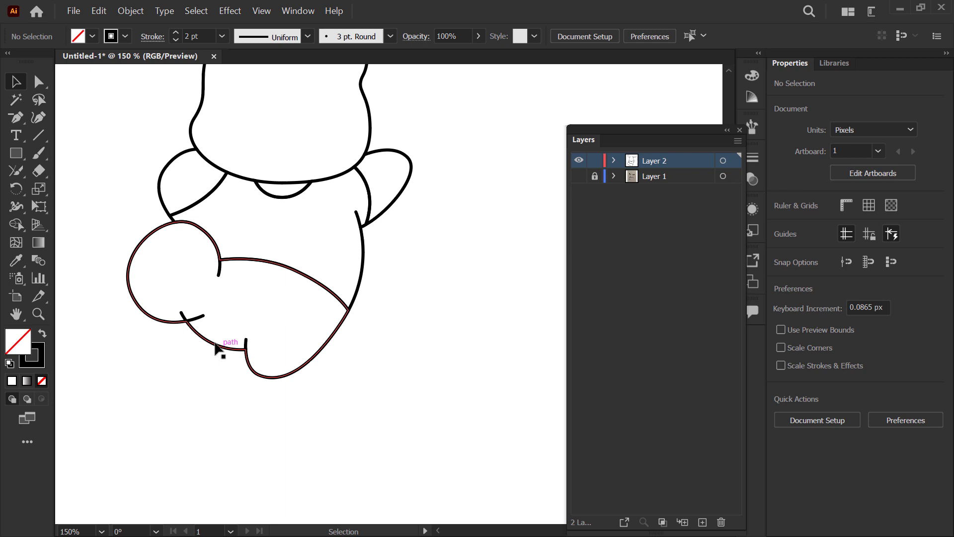
pyautogui.click(183, 315)
pyautogui.press('Delete')
# Step: Taper the free end of the round foot's lower stroke to about 0.7 px with the Width tool
pyautogui.moveTo(315, 239)
pyautogui.mouseDown()
pyautogui.moveTo(307, 415)
pyautogui.moveTo(316, 252)
pyautogui.mouseUp()
pyautogui.scroll(2, 182, 331)
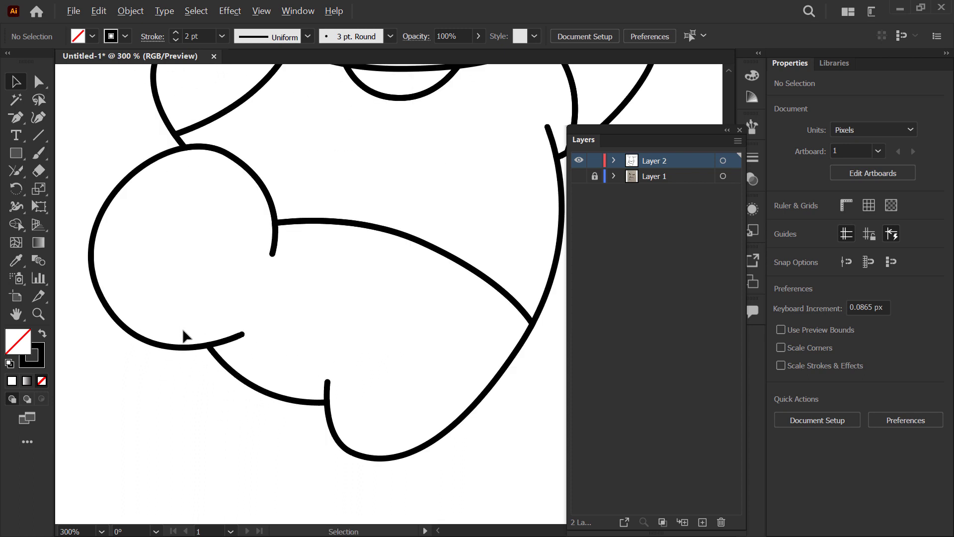
pyautogui.scroll(2, 233, 343)
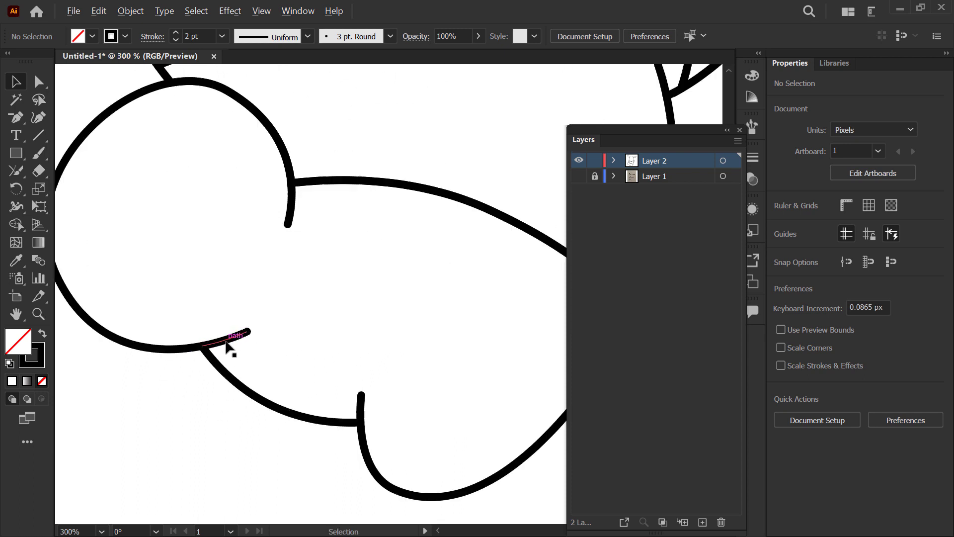
pyautogui.click(299, 326)
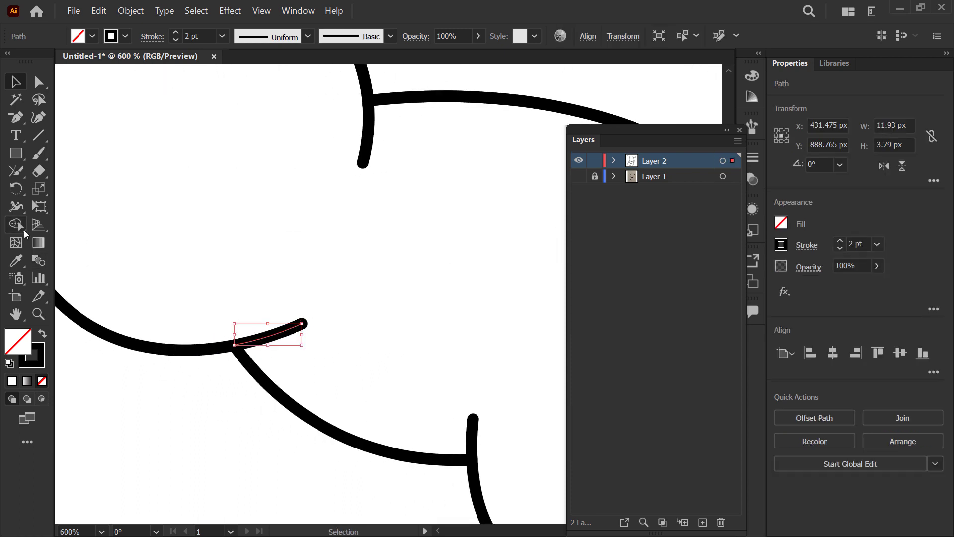
pyautogui.click(15, 206)
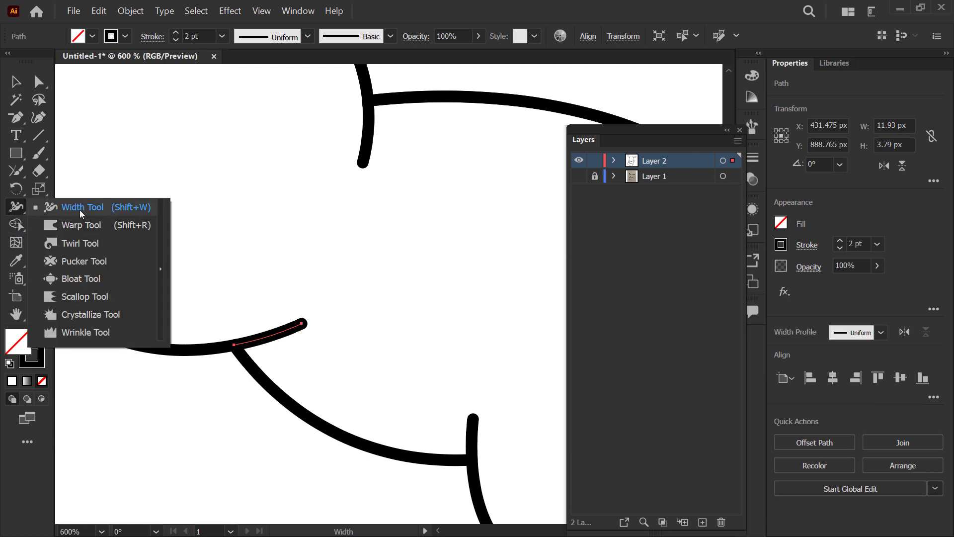
pyautogui.click(81, 208)
pyautogui.scroll(1, 304, 341)
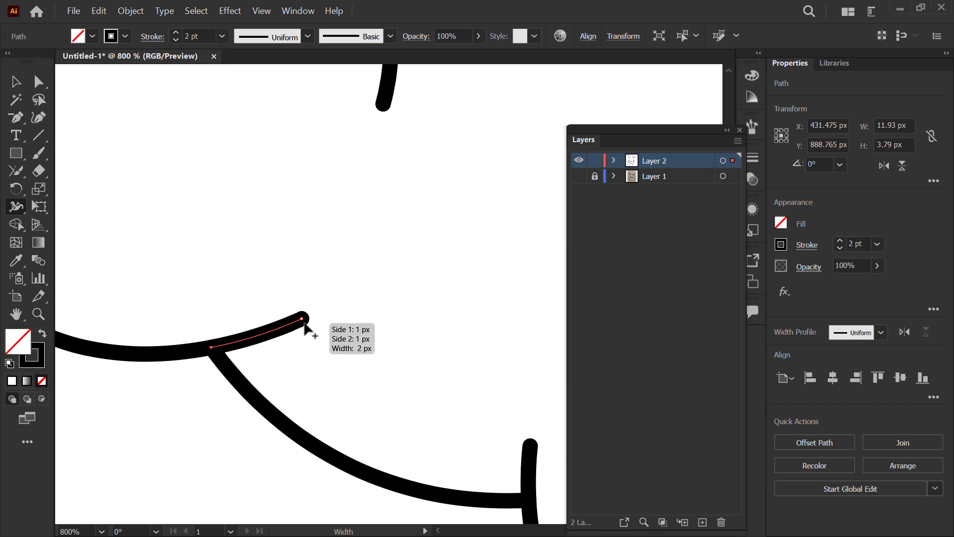
pyautogui.moveTo(304, 323); pyautogui.dragTo(301, 320)
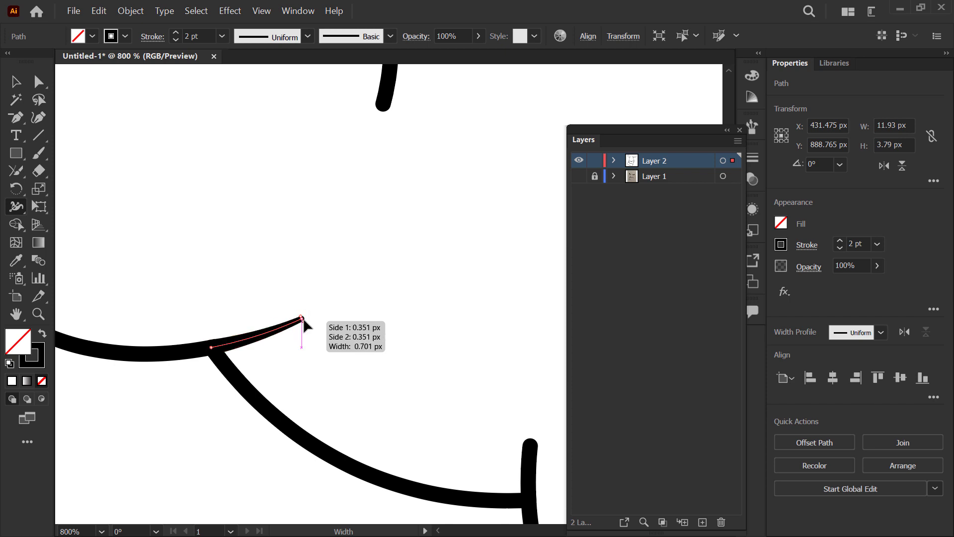
# Step: Taper the free ends of the hind paw's short upright stroke and the round foot's upper stroke
pyautogui.scroll(-3, 273, 366)
pyautogui.scroll(3, 335, 387)
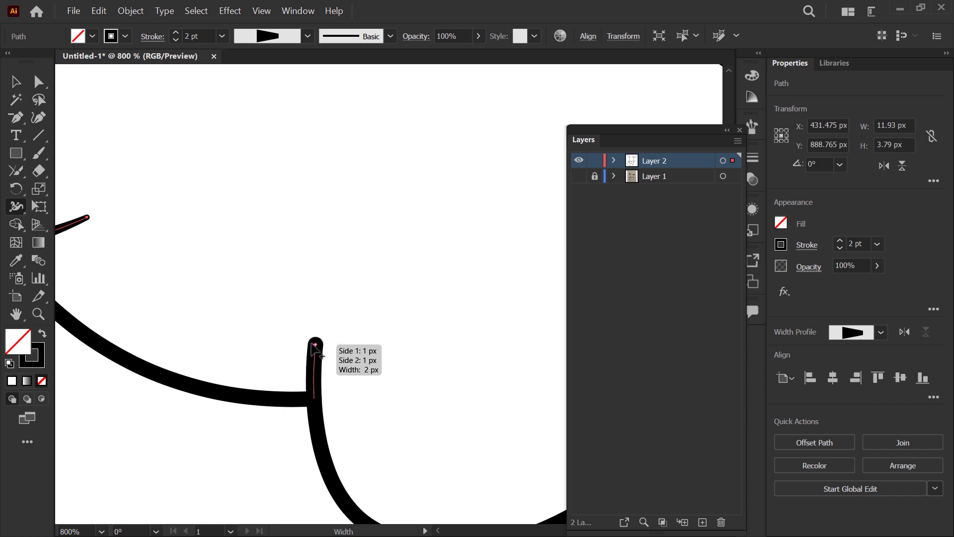
pyautogui.moveTo(311, 344); pyautogui.dragTo(319, 343)
pyautogui.scroll(-2, 355, 339)
pyautogui.moveTo(277, 200)
pyautogui.mouseDown()
pyautogui.moveTo(290, 392)
pyautogui.moveTo(279, 362)
pyautogui.mouseUp()
pyautogui.scroll(2, 278, 368)
pyautogui.scroll(-2, 259, 350)
# Step: Taper the free upper end of the body's right outline beside the right arm
pyautogui.moveTo(376, 367); pyautogui.dragTo(303, 338)
pyautogui.scroll(-2, 302, 337)
pyautogui.moveTo(388, 244); pyautogui.dragTo(315, 356)
pyautogui.scroll(3, 400, 366)
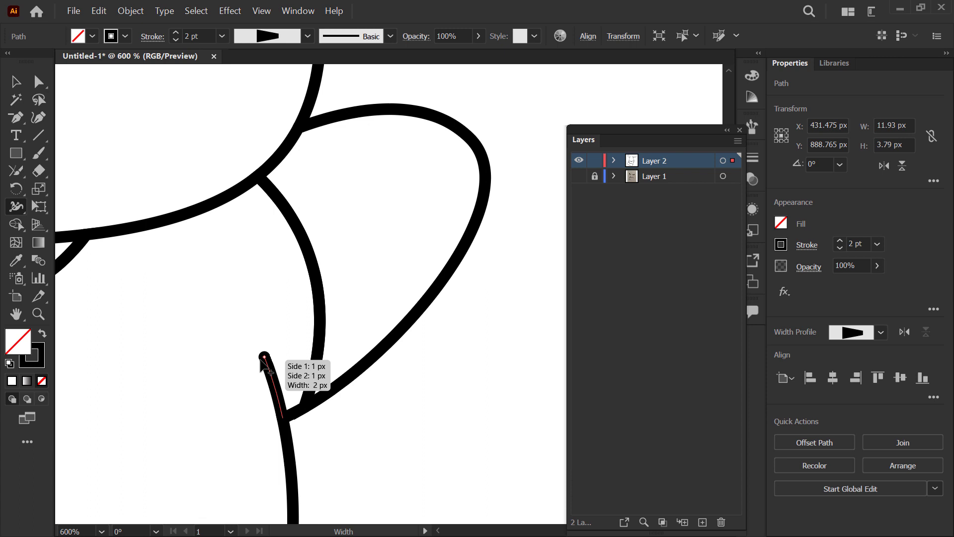
pyautogui.moveTo(261, 357); pyautogui.dragTo(263, 358)
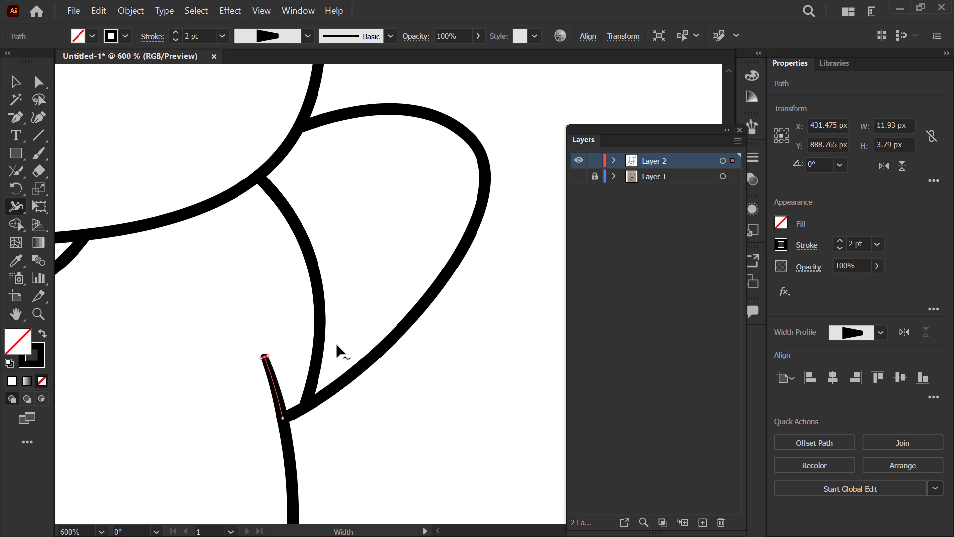
# Step: Taper the open end of the head outline beside the left ear
pyautogui.scroll(-1, 415, 404)
pyautogui.moveTo(415, 404); pyautogui.dragTo(474, 505)
pyautogui.moveTo(252, 349); pyautogui.dragTo(267, 364)
pyautogui.scroll(-3, 266, 365)
pyautogui.scroll(3, 295, 250)
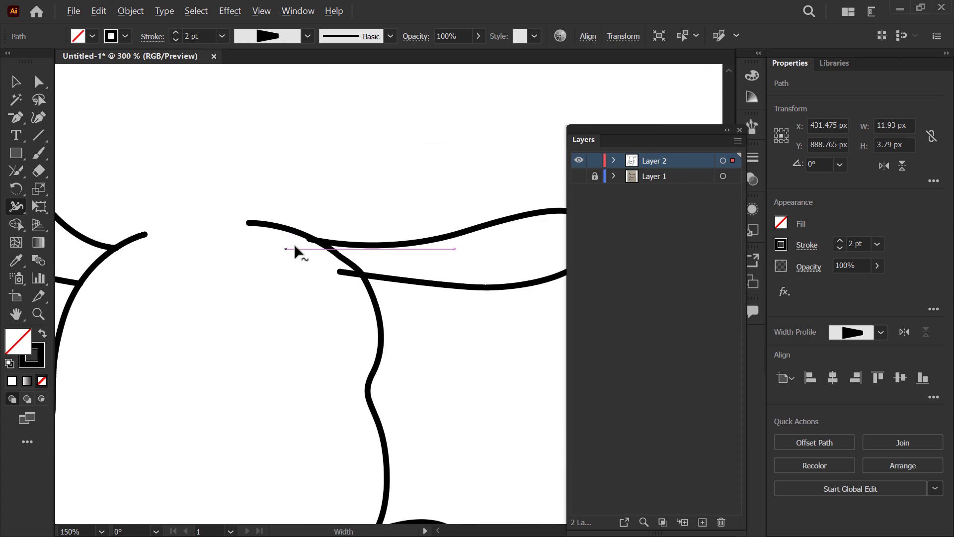
pyautogui.moveTo(148, 250); pyautogui.dragTo(341, 292)
pyautogui.scroll(3, 315, 276)
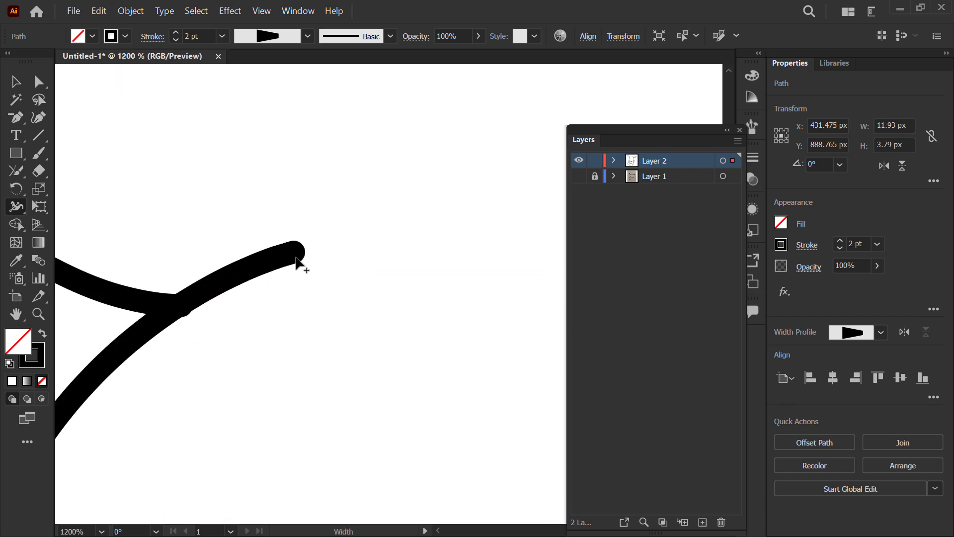
pyautogui.moveTo(297, 262); pyautogui.dragTo(296, 258)
# Step: Taper the open end of the head outline beside the right ear and clear the selection
pyautogui.scroll(-2, 250, 251)
pyautogui.scroll(-1, 230, 222)
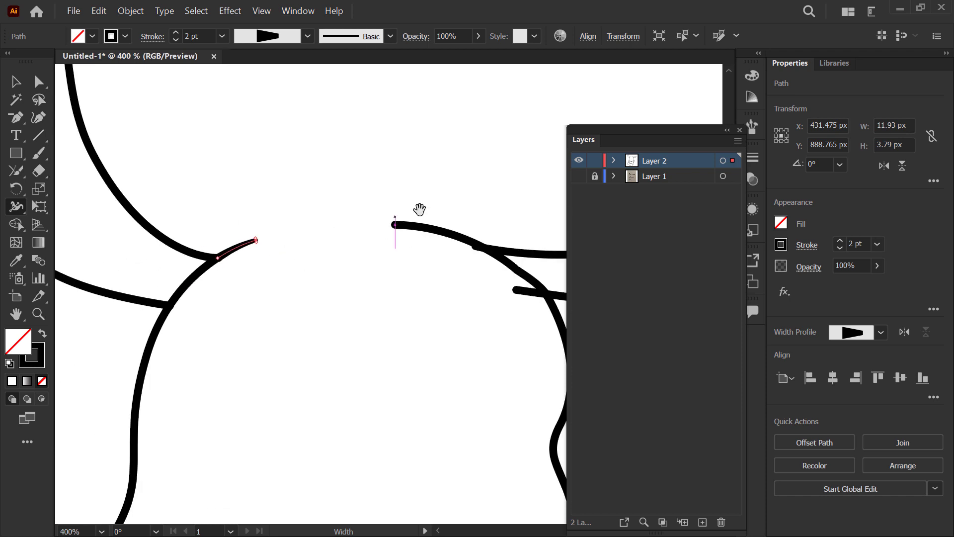
pyautogui.moveTo(419, 208); pyautogui.dragTo(271, 248)
pyautogui.scroll(3, 260, 254)
pyautogui.scroll(1, 209, 323)
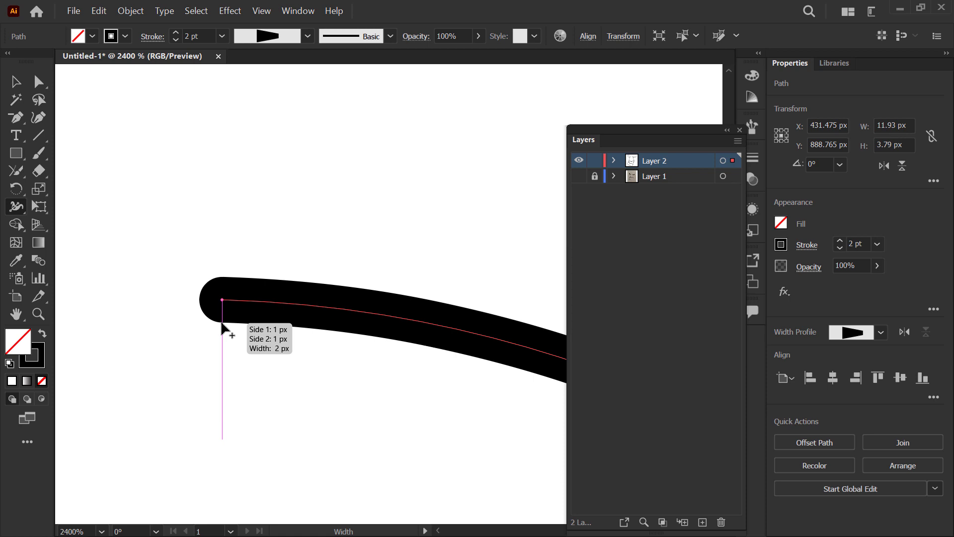
pyautogui.moveTo(223, 328); pyautogui.dragTo(222, 301)
pyautogui.scroll(-5, 277, 264)
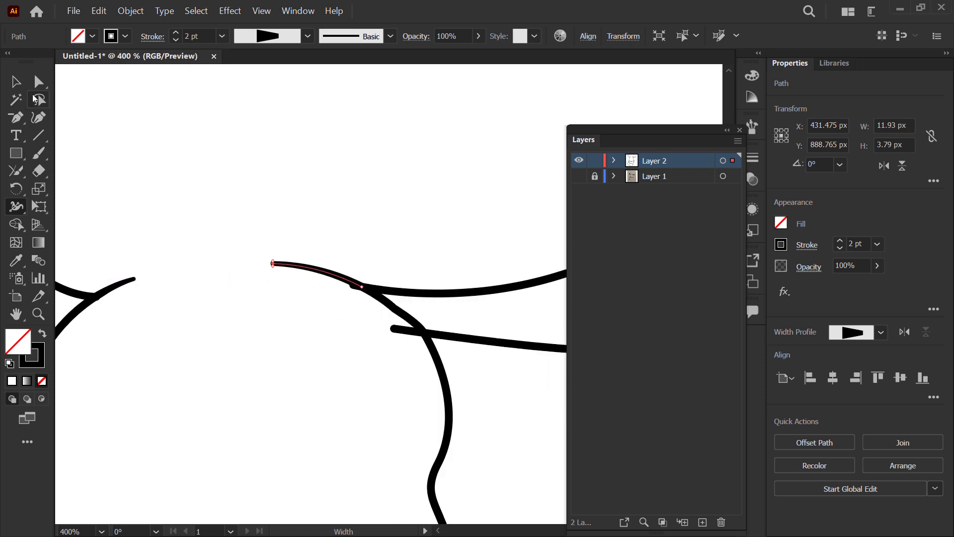
pyautogui.click(16, 82)
pyautogui.click(287, 205)
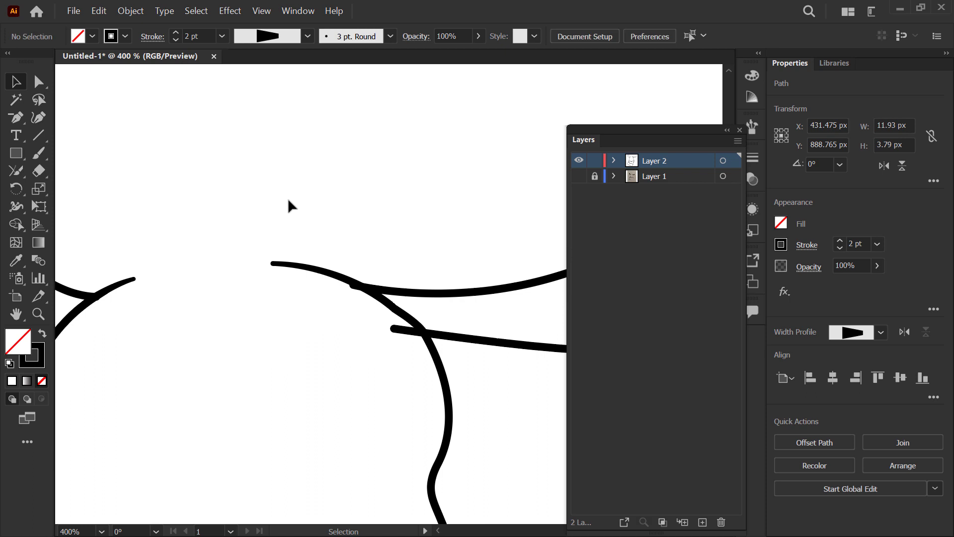
# Step: Try to select the short stub of the right ear's upper line overshooting the head outline
pyautogui.click(352, 291)
pyautogui.scroll(3, 355, 287)
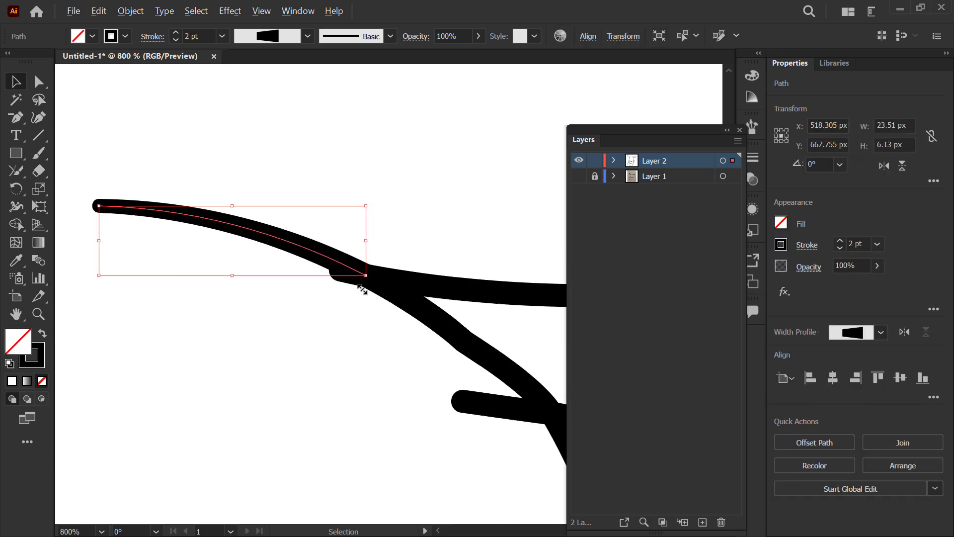
pyautogui.click(341, 284)
pyautogui.click(360, 276)
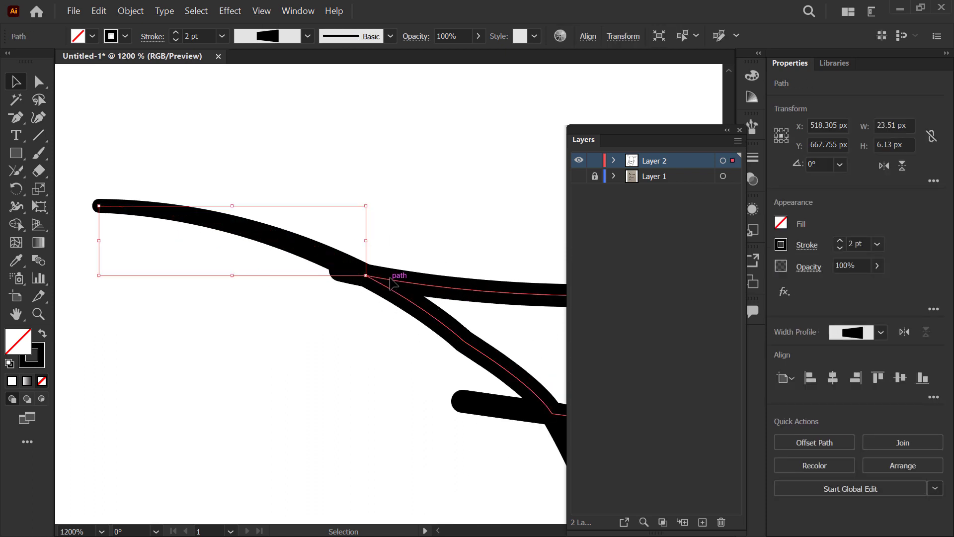
pyautogui.click(368, 274)
pyautogui.click(351, 273)
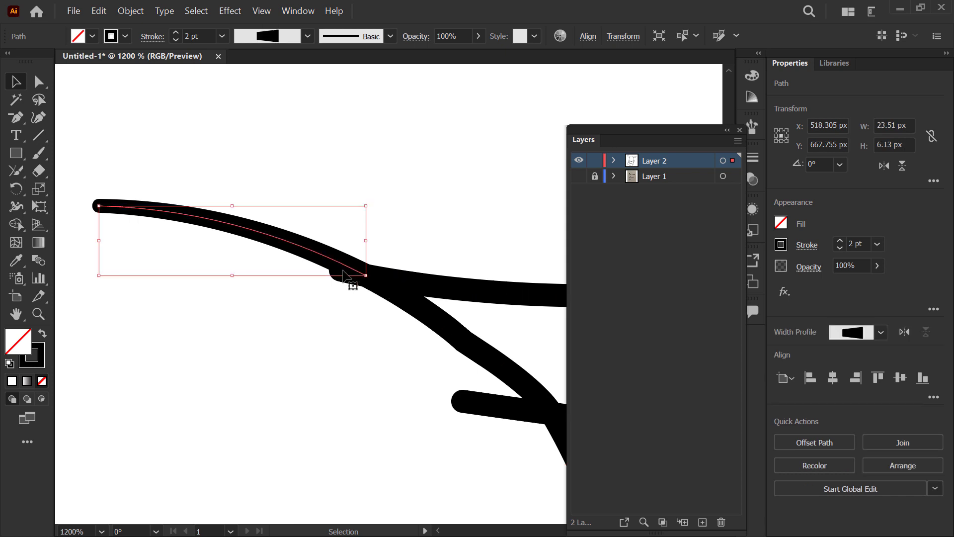
# Step: Delete the overshooting stub of the right ear's upper line in Outline view, and return to Preview
pyautogui.hotkey('ctrl', 'y')
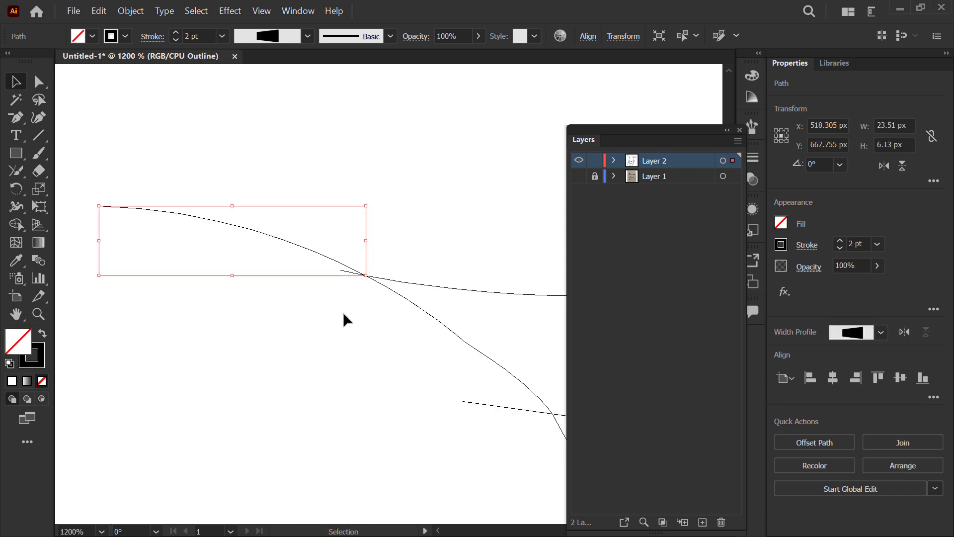
pyautogui.click(343, 312)
pyautogui.scroll(3, 357, 268)
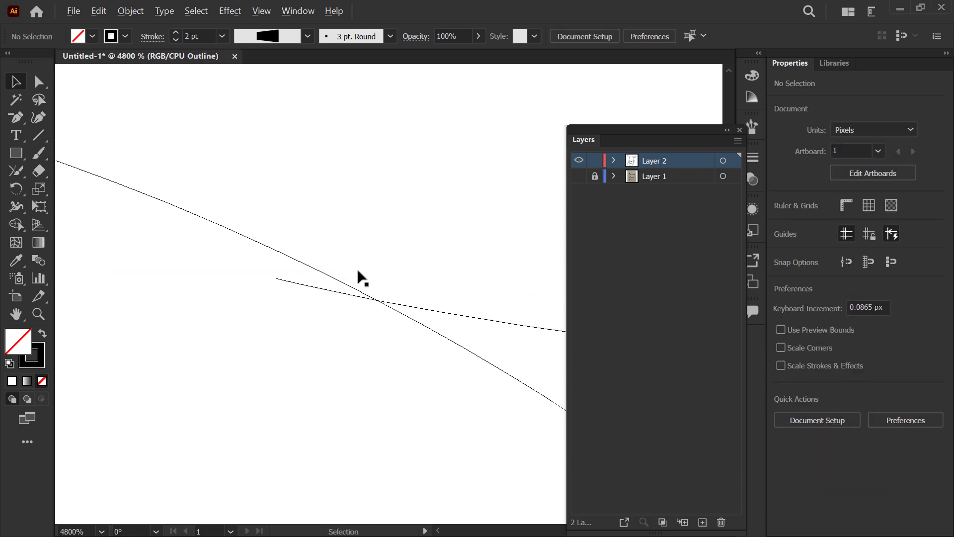
pyautogui.click(325, 290)
pyautogui.press('Delete')
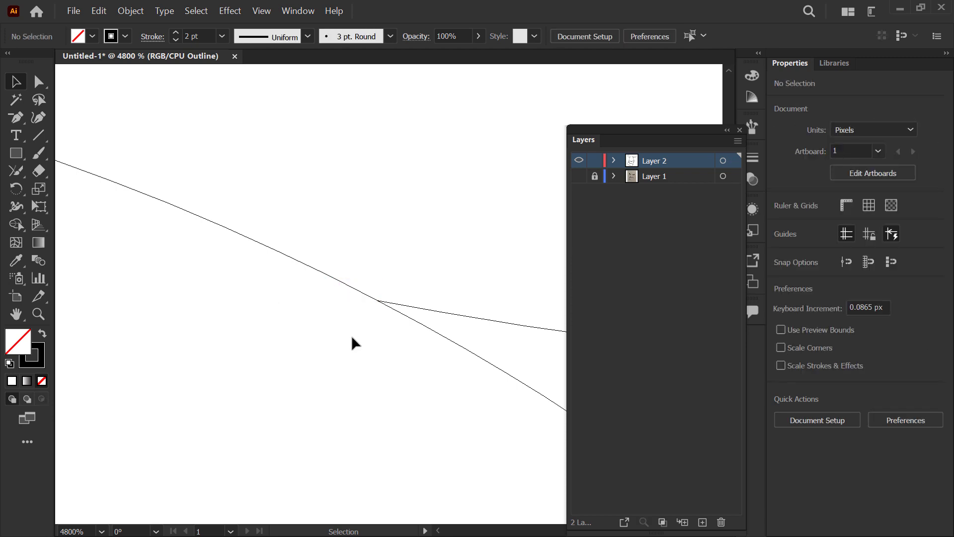
pyautogui.hotkey('ctrl', 'y')
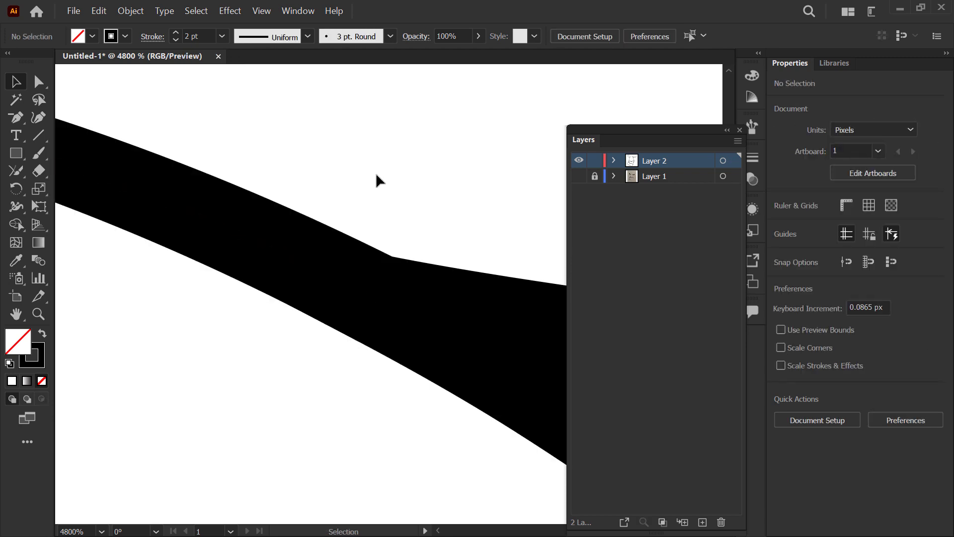
pyautogui.scroll(-4, 312, 189)
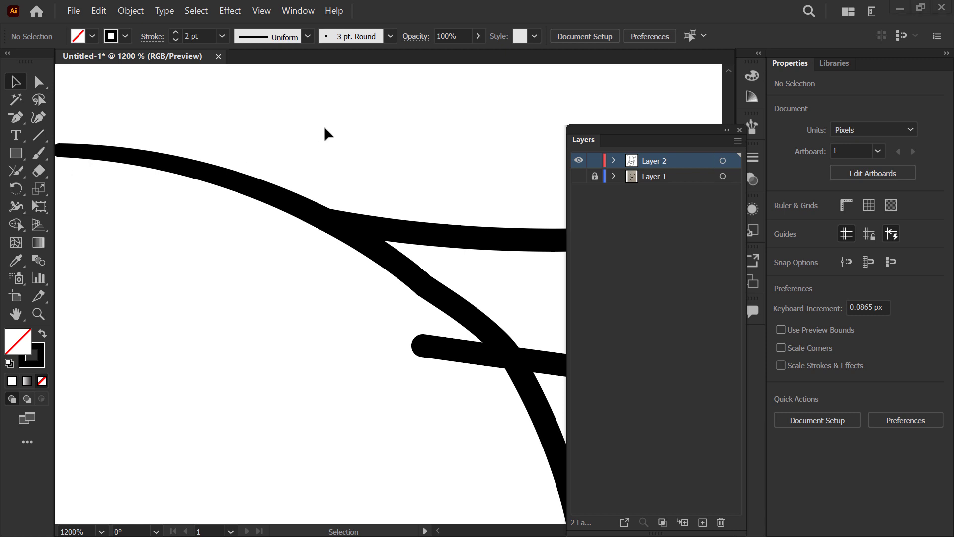
# Step: Delete the overshooting stub of the right ear's lower line inside the head outline
pyautogui.scroll(-5, 328, 119)
pyautogui.scroll(1, 328, 149)
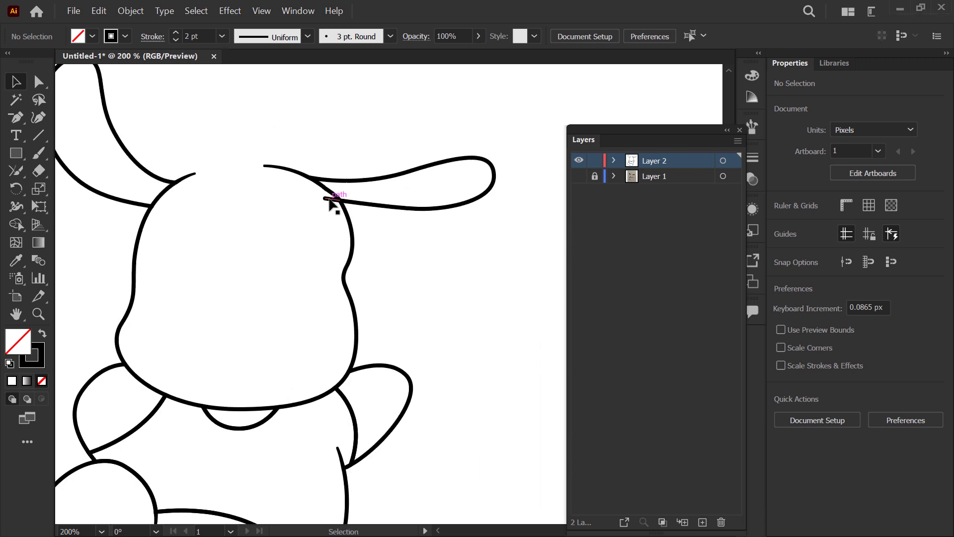
pyautogui.click(329, 199)
pyautogui.click(326, 144)
# Step: Select both of the puppy's ear shapes, fill them with black, and clear the selection
pyautogui.scroll(-1, 334, 179)
pyautogui.click(405, 167)
pyautogui.keyDown('shift'); pyautogui.click(125, 159); pyautogui.keyUp('shift')
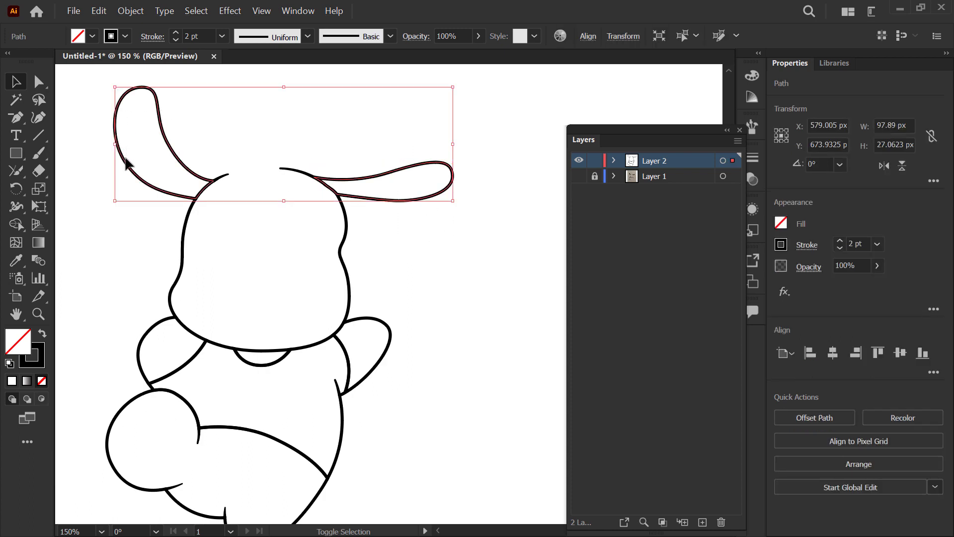
pyautogui.click(87, 37)
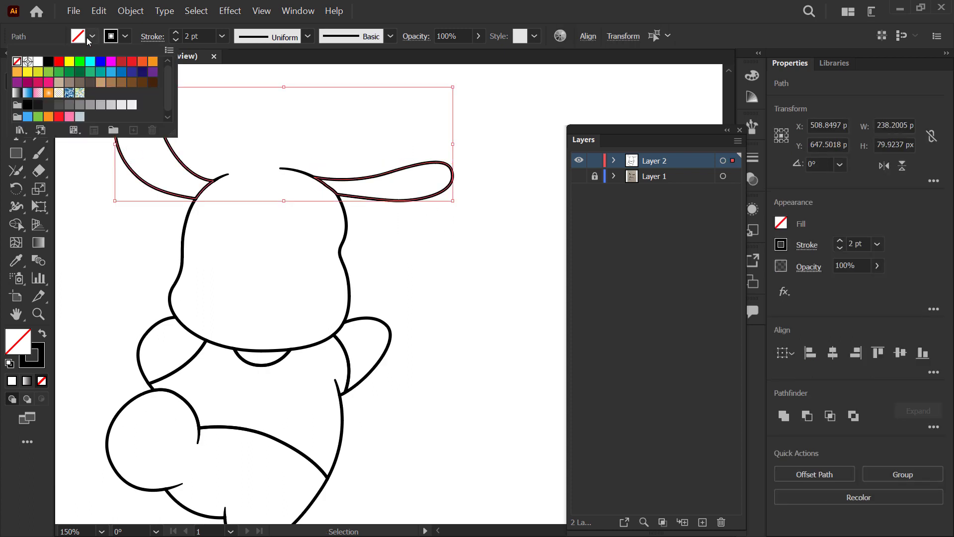
pyautogui.click(27, 106)
pyautogui.click(201, 244)
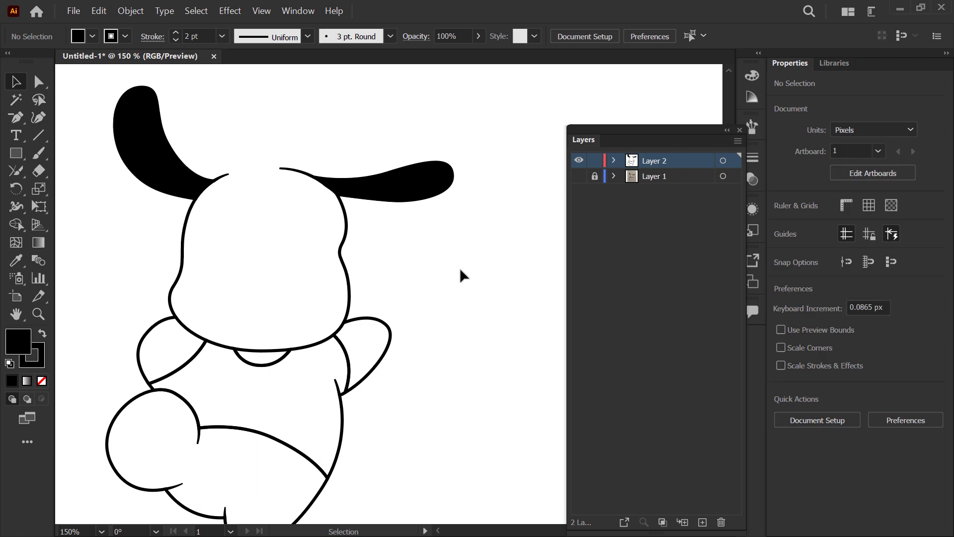
# Step: Fill the puppy's shirt with the teal swatch after trying green and blue, and clear the selection
pyautogui.moveTo(406, 326); pyautogui.dragTo(426, 213)
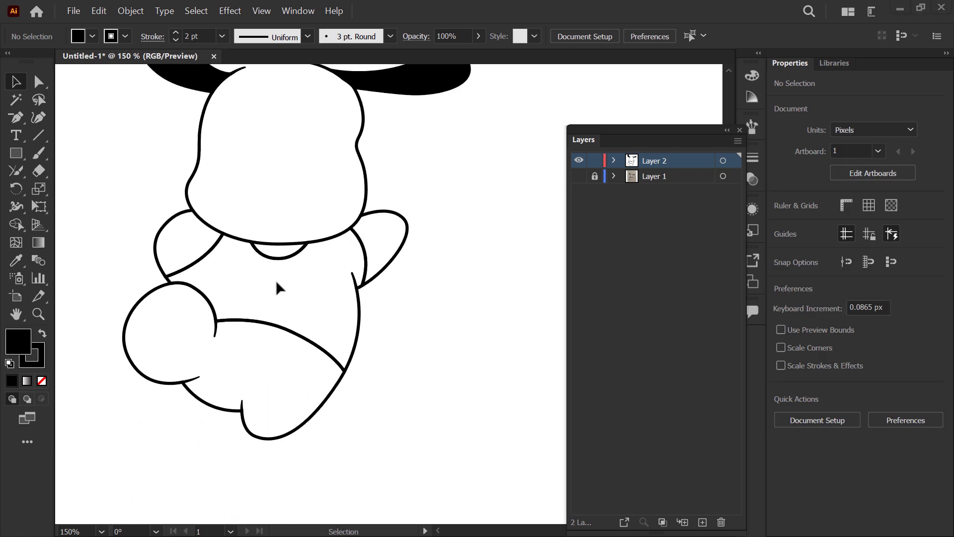
pyautogui.moveTo(348, 323); pyautogui.dragTo(337, 323)
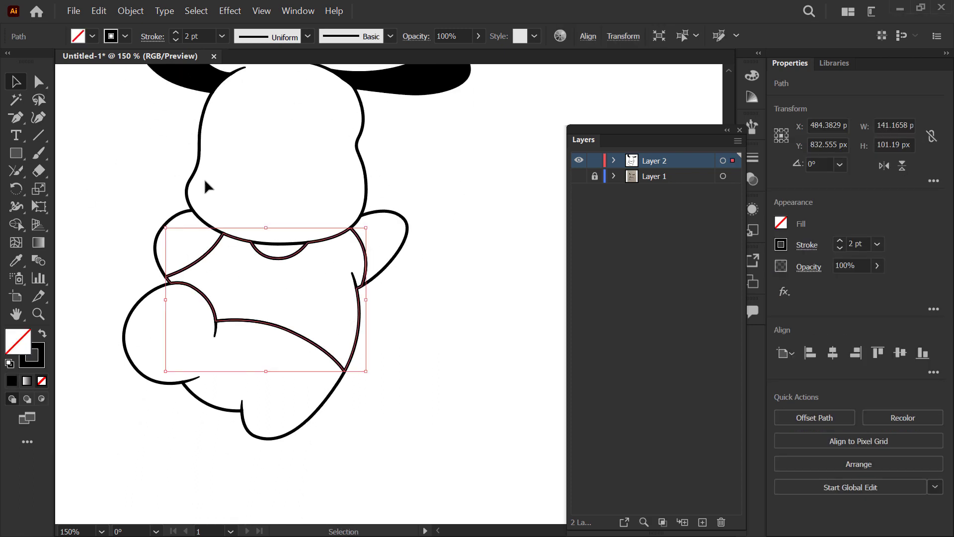
pyautogui.click(93, 36)
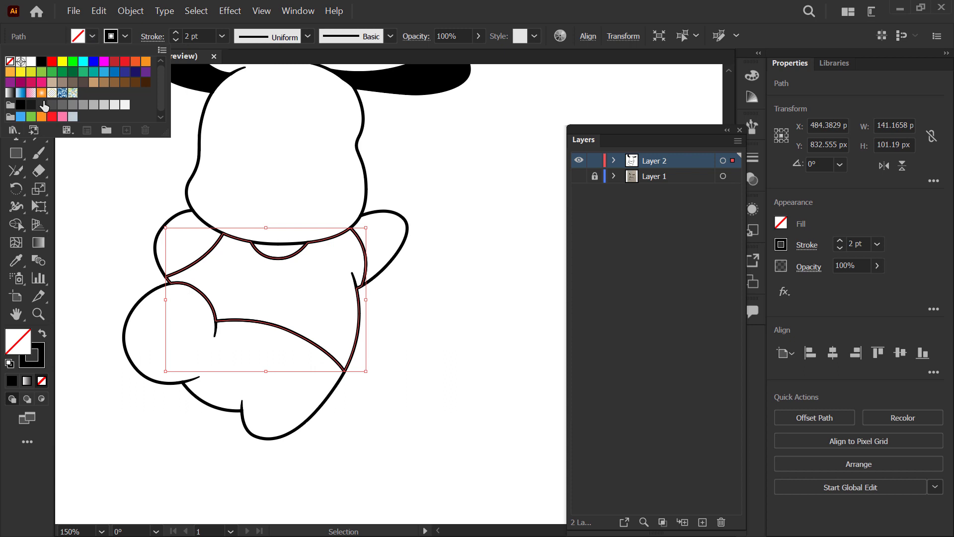
pyautogui.click(30, 117)
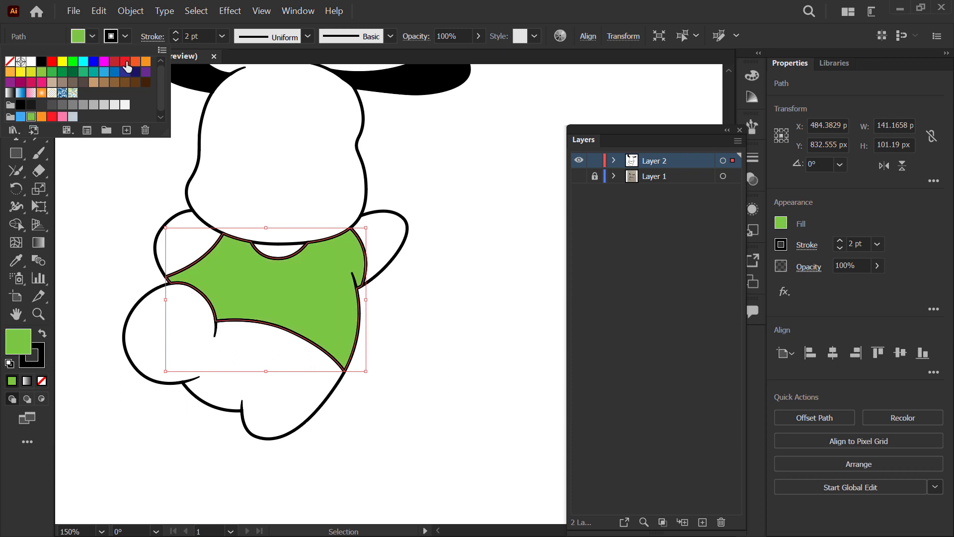
pyautogui.click(114, 73)
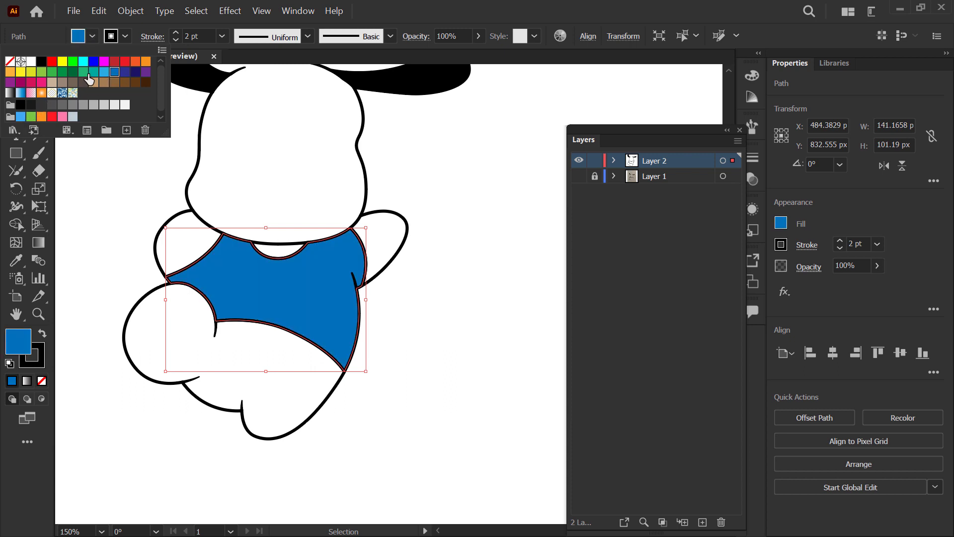
pyautogui.click(93, 73)
pyautogui.click(119, 216)
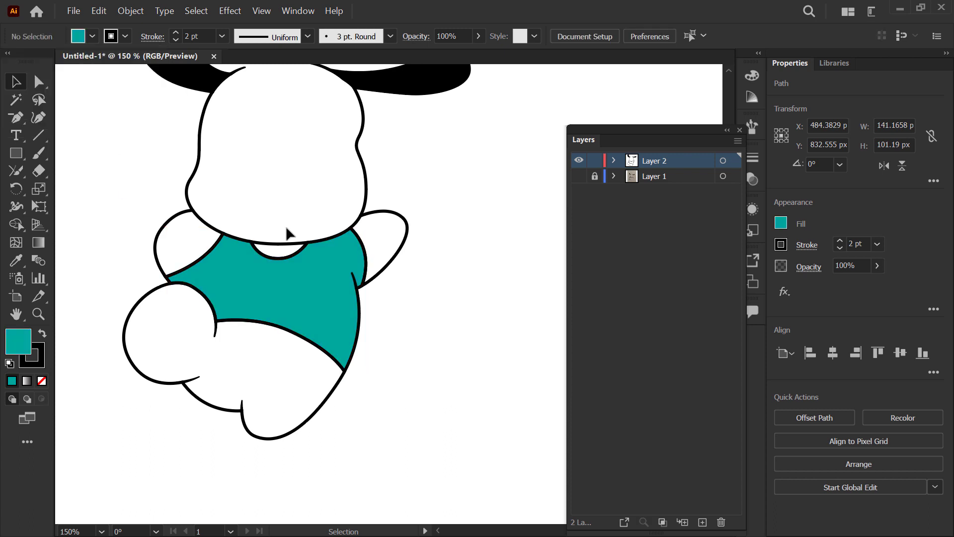
# Step: Turn the visibility of the sketch layer, Layer 1, back on
pyautogui.press('space')
pyautogui.moveTo(437, 189); pyautogui.dragTo(435, 237)
pyautogui.moveTo(396, 192); pyautogui.dragTo(415, 214)
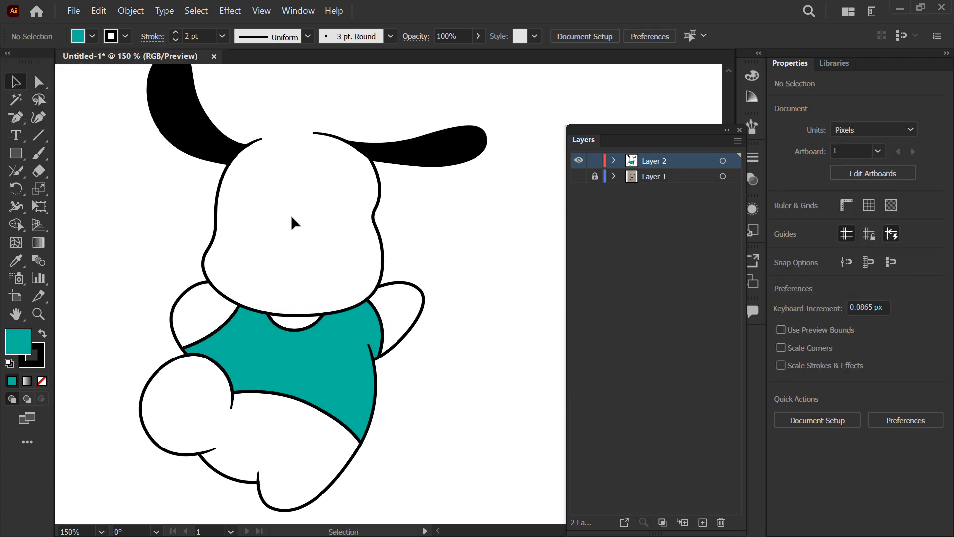
pyautogui.click(579, 176)
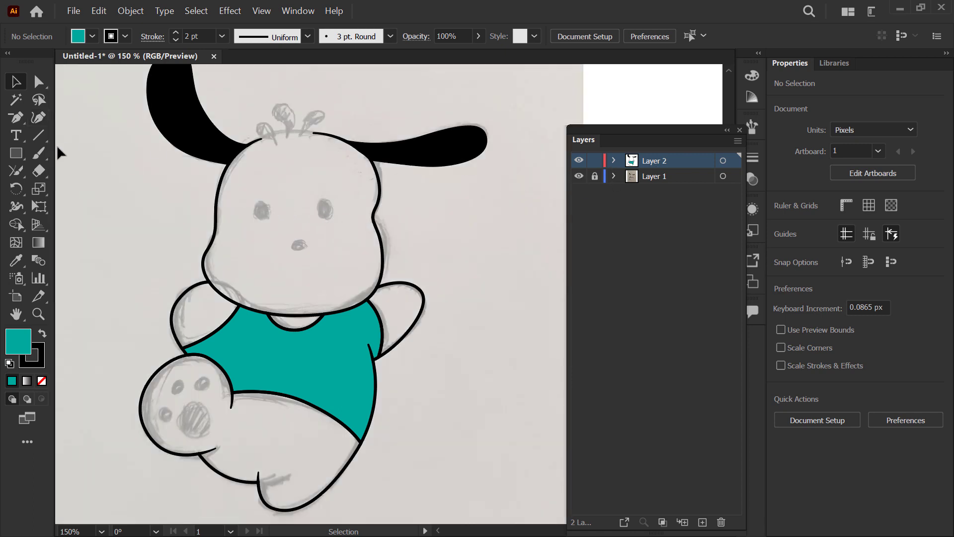
# Step: Draw a black-filled ellipse about 11 × 13 px over the sketched left eye and copy it onto the right eye
pyautogui.click(16, 153)
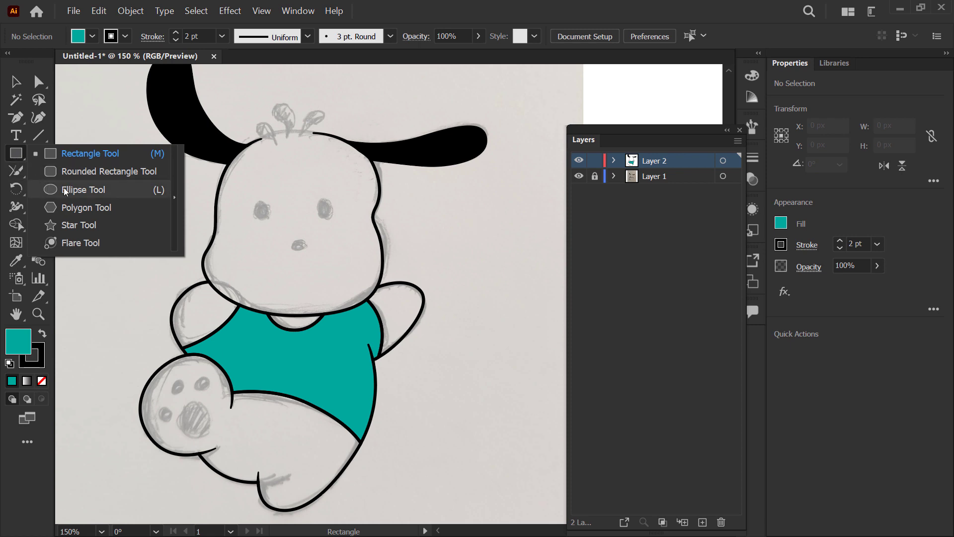
pyautogui.click(65, 192)
pyautogui.scroll(1, 287, 239)
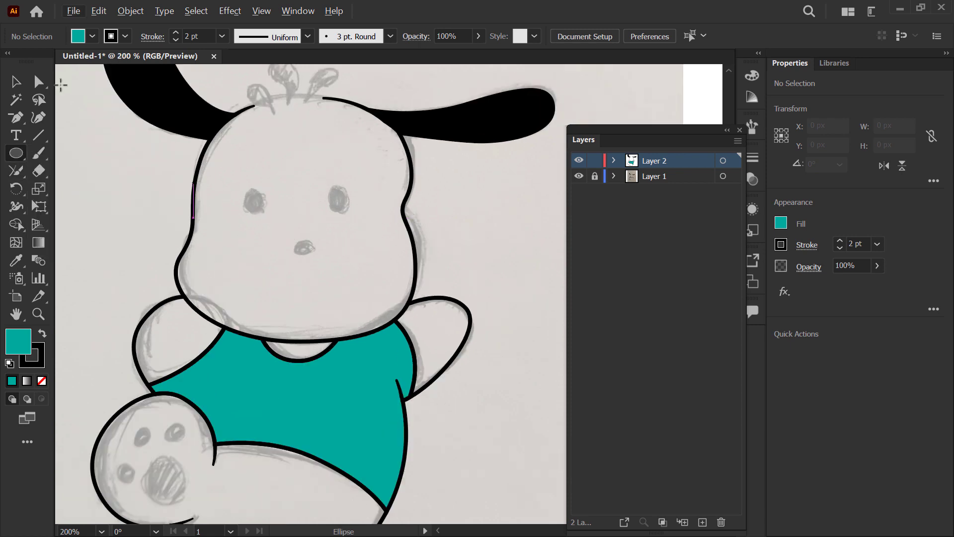
pyautogui.click(93, 37)
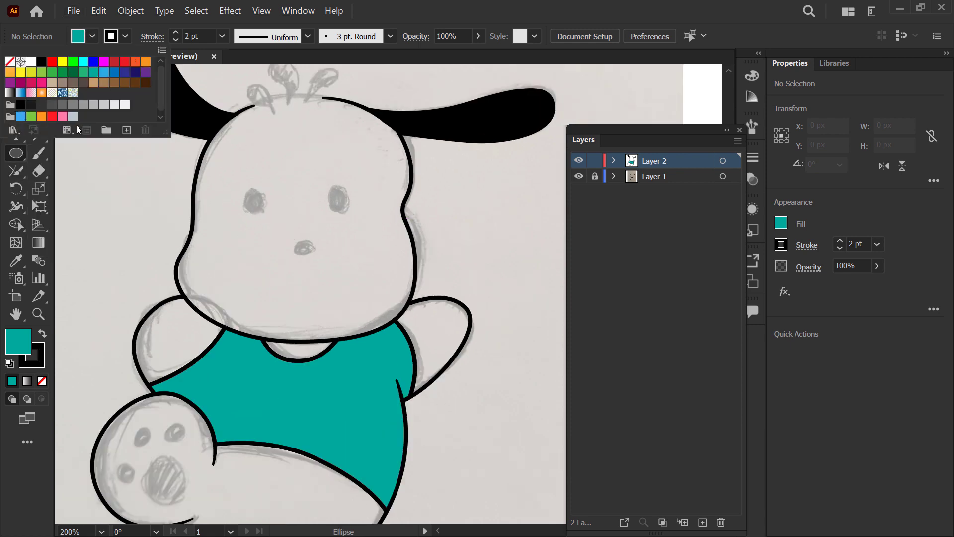
pyautogui.click(20, 105)
pyautogui.scroll(3, 263, 186)
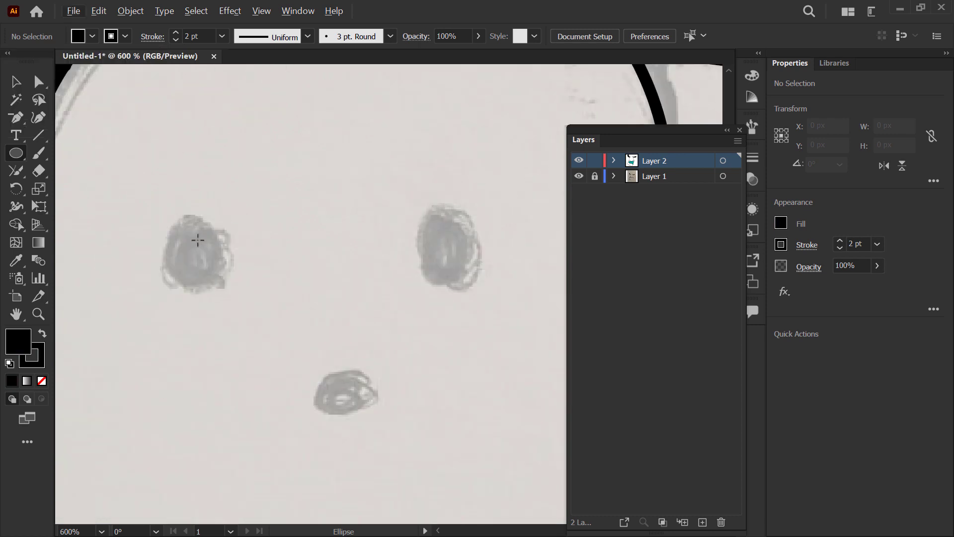
pyautogui.moveTo(172, 212)
pyautogui.mouseDown()
pyautogui.moveTo(213, 278)
pyautogui.moveTo(228, 285)
pyautogui.moveTo(237, 283)
pyautogui.moveTo(206, 258)
pyautogui.moveTo(428, 258)
pyautogui.mouseUp()
pyautogui.press('v')
pyautogui.moveTo(428, 258)
pyautogui.mouseDown()
pyautogui.moveTo(486, 270)
pyautogui.moveTo(512, 360)
pyautogui.moveTo(503, 365)
pyautogui.moveTo(426, 257)
pyautogui.moveTo(457, 255)
pyautogui.mouseUp()
# Step: Copy an eye ellipse onto the sketched nose, rotate and shrink it to about 8.5 × 4.5 px, and clear the selection
pyautogui.moveTo(513, 340); pyautogui.dragTo(352, 374)
pyautogui.moveTo(372, 341); pyautogui.dragTo(468, 471)
pyautogui.moveTo(341, 345); pyautogui.dragTo(340, 364)
pyautogui.moveTo(343, 379); pyautogui.dragTo(387, 408)
pyautogui.hotkey('ctrl', '1')
pyautogui.click(403, 260)
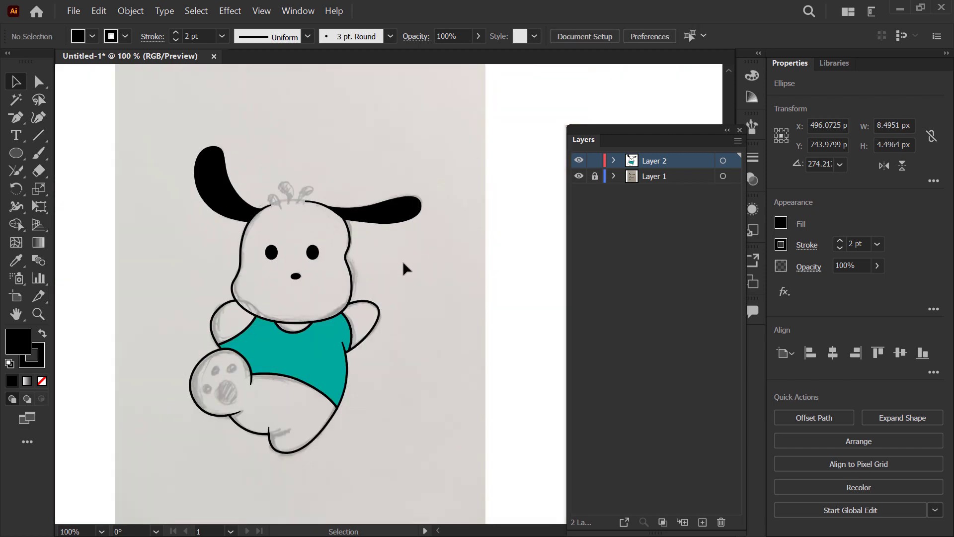
# Step: Copy the left eye's ellipse to the empty area above the sketched hair strands
pyautogui.scroll(4, 285, 166)
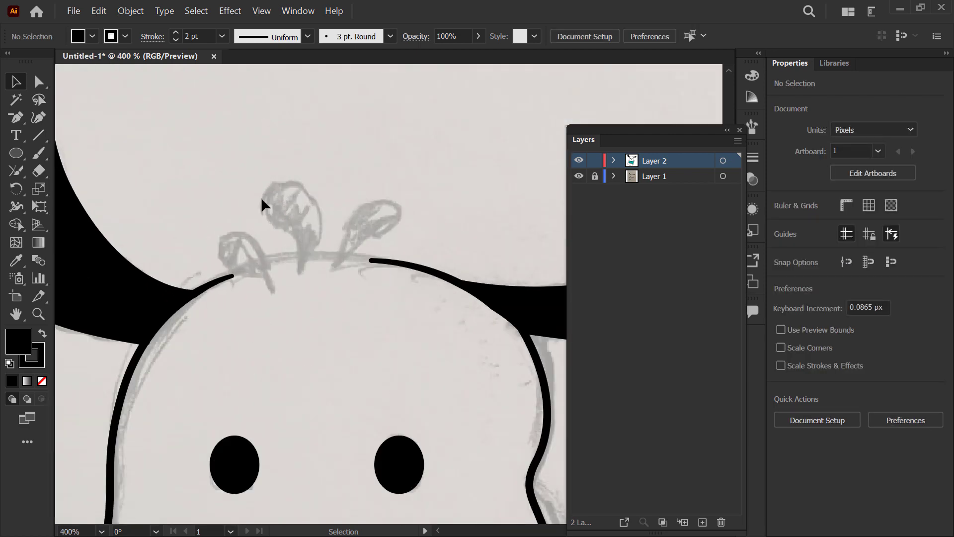
pyautogui.moveTo(243, 491); pyautogui.dragTo(264, 154)
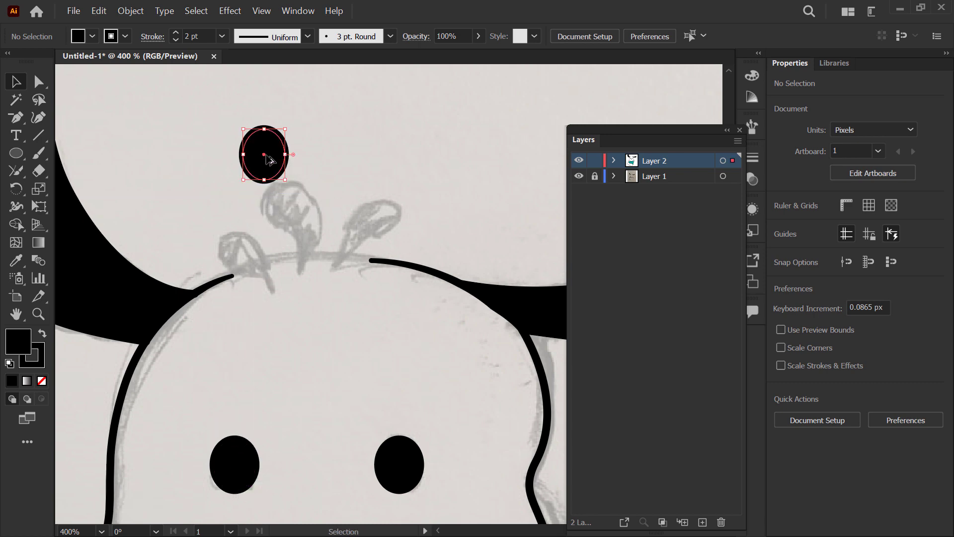
pyautogui.scroll(2, 264, 154)
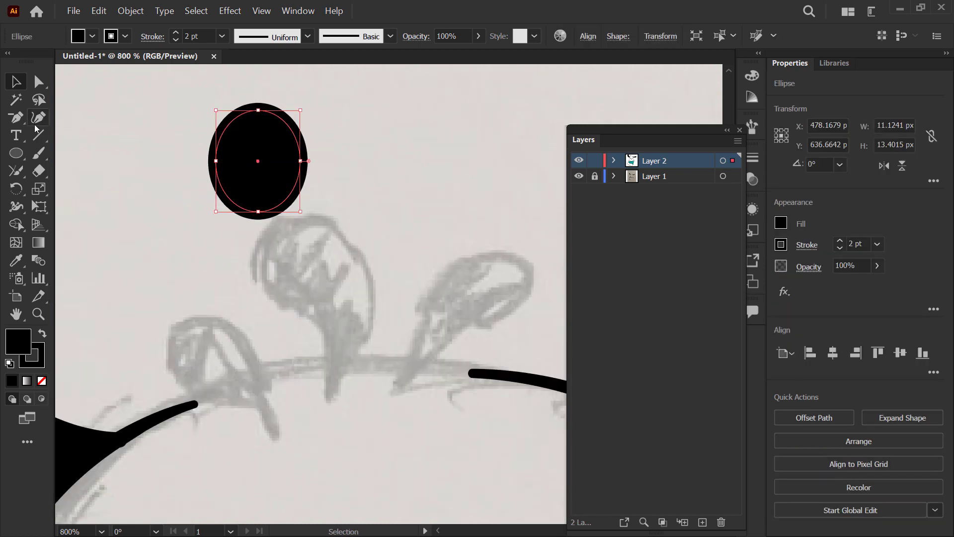
# Step: Reshape the copied ellipse above the head into a curved teardrop about 14 × 29 px with the Curvature tool
pyautogui.click(20, 121)
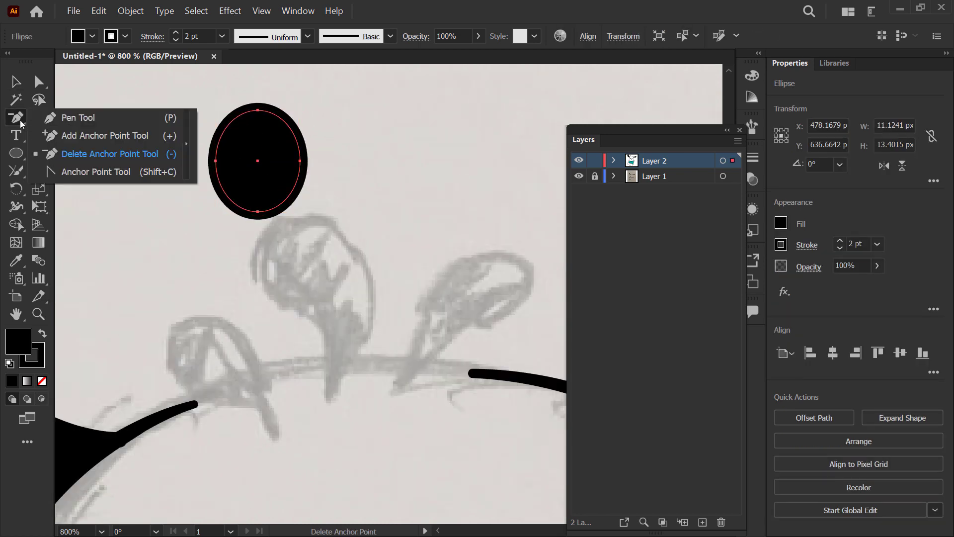
pyautogui.click(41, 124)
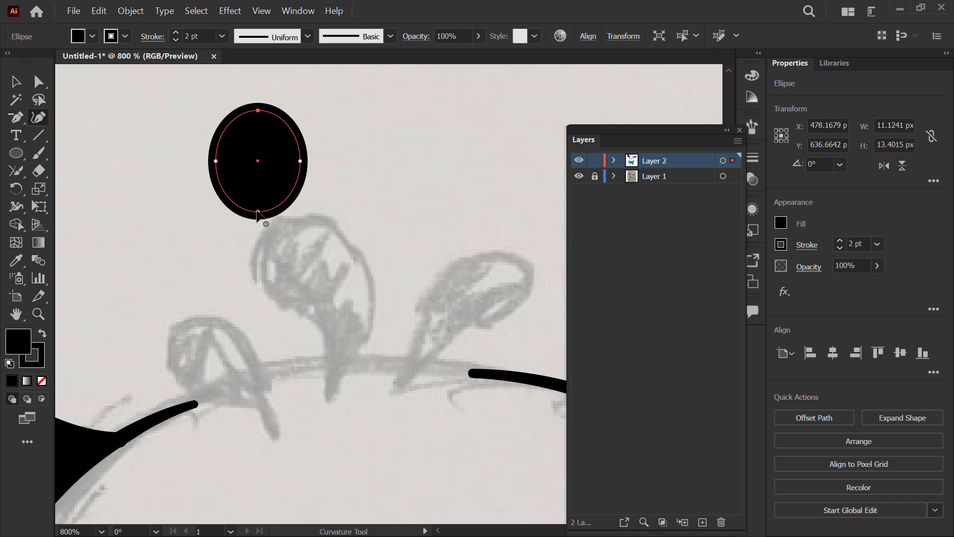
pyautogui.moveTo(257, 211); pyautogui.dragTo(258, 335)
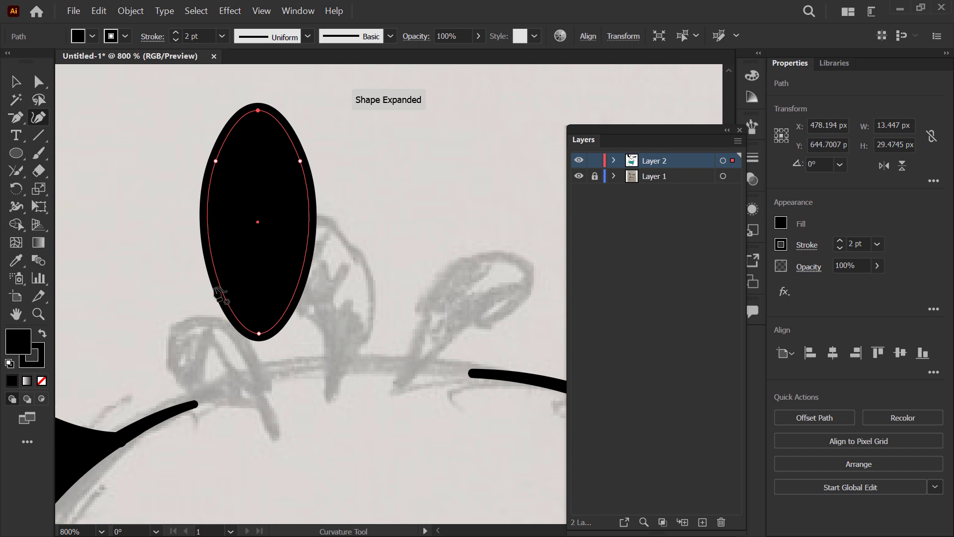
pyautogui.moveTo(211, 265); pyautogui.dragTo(244, 258)
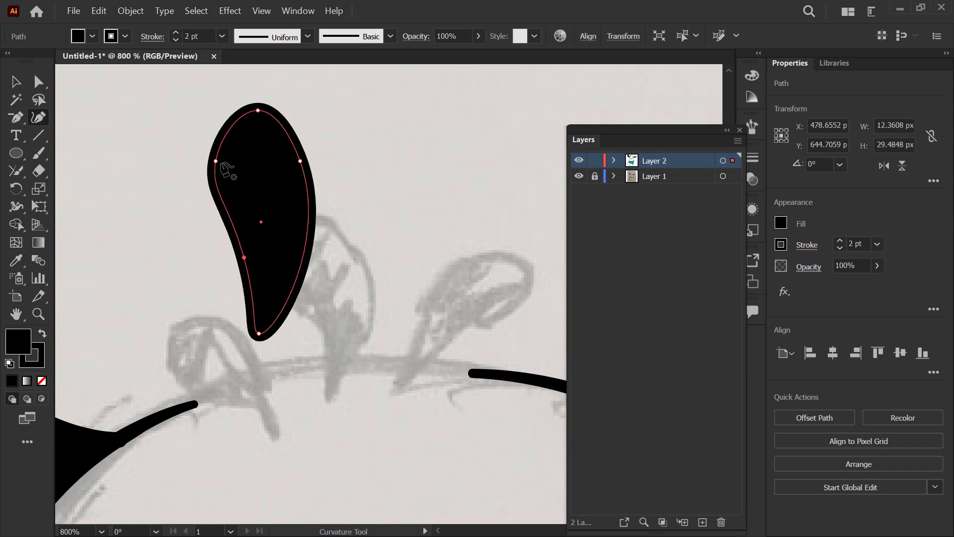
pyautogui.moveTo(216, 161)
pyautogui.mouseDown()
pyautogui.moveTo(207, 181)
pyautogui.moveTo(210, 172)
pyautogui.mouseUp()
pyautogui.moveTo(300, 162); pyautogui.dragTo(308, 163)
pyautogui.click(19, 83)
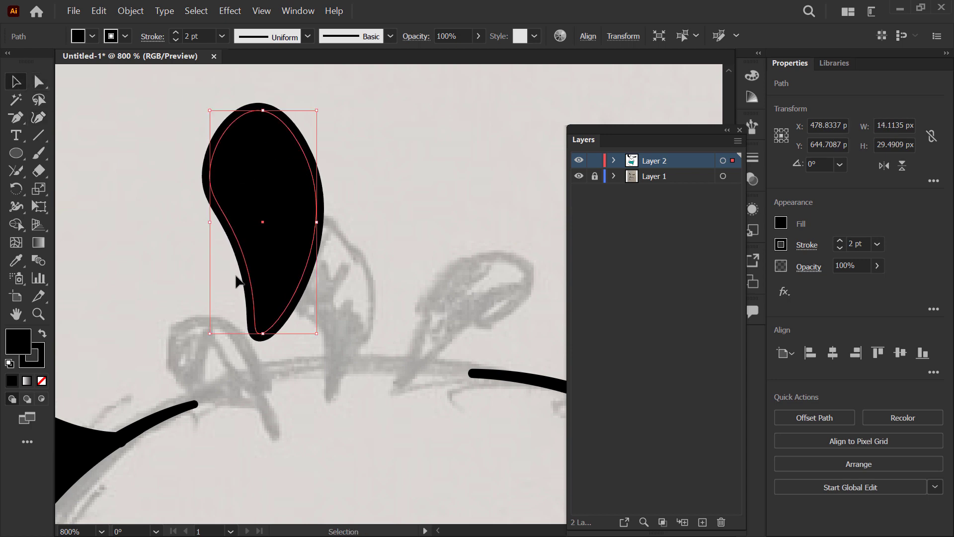
# Step: Place the teardrop over the middle sketched hair strand and rotate it about 10° to match
pyautogui.moveTo(271, 299); pyautogui.dragTo(346, 374)
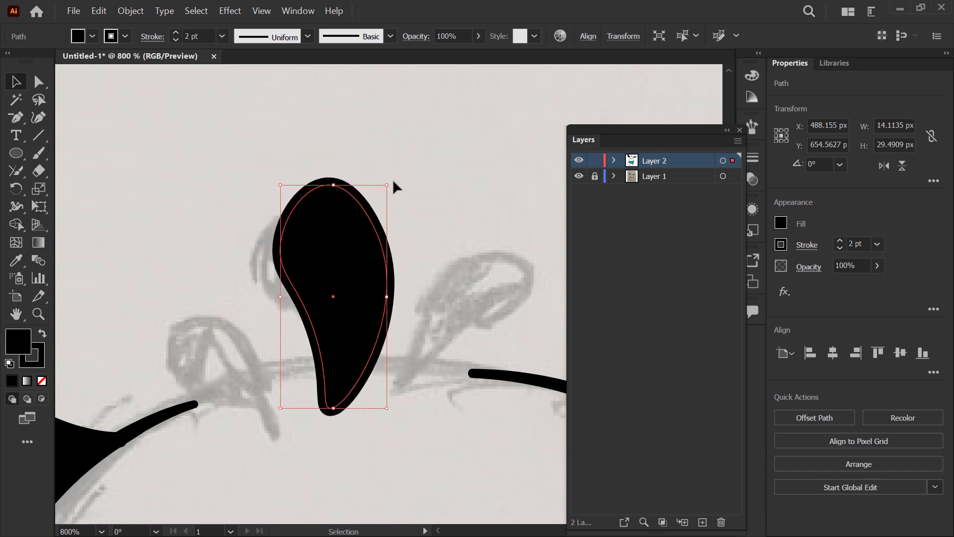
pyautogui.moveTo(387, 181); pyautogui.dragTo(381, 204)
pyautogui.moveTo(363, 370); pyautogui.dragTo(353, 369)
# Step: Copy the teardrop onto the left sketched hair strand, rotate it to about 36°, and shrink it to fit
pyautogui.moveTo(354, 316); pyautogui.dragTo(249, 392)
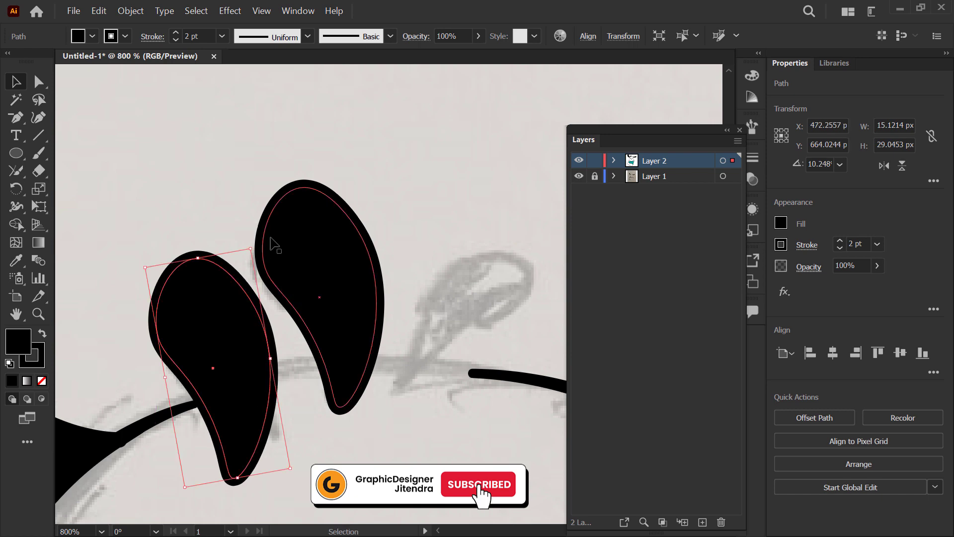
pyautogui.moveTo(251, 249); pyautogui.dragTo(247, 308)
pyautogui.moveTo(223, 472); pyautogui.dragTo(387, 452)
pyautogui.moveTo(279, 404); pyautogui.dragTo(268, 398)
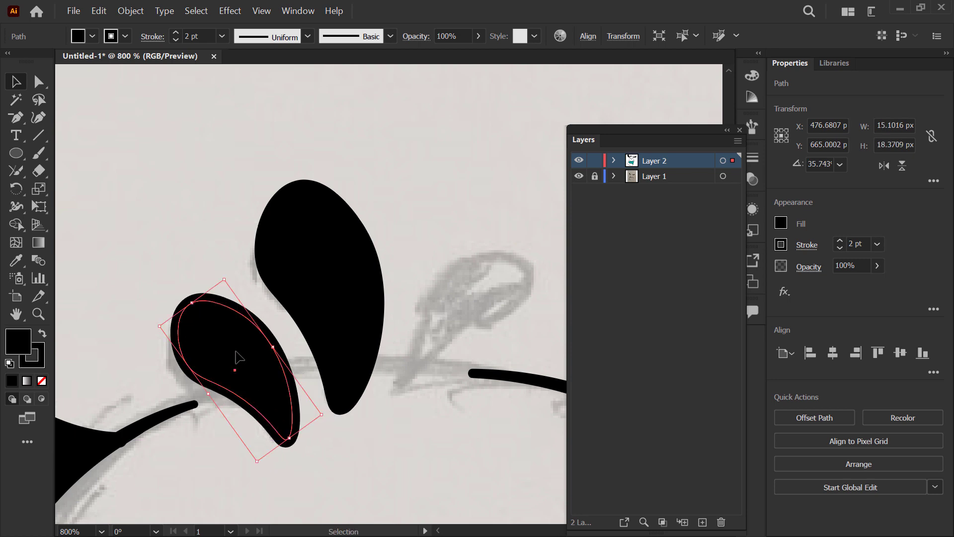
# Step: Copy the small teardrop to the right hair strand, flip it horizontally, and adjust it to follow the sketch
pyautogui.moveTo(192, 302)
pyautogui.mouseDown()
pyautogui.moveTo(217, 337)
pyautogui.moveTo(194, 343)
pyautogui.moveTo(436, 291)
pyautogui.mouseUp()
pyautogui.moveTo(495, 289); pyautogui.dragTo(365, 287)
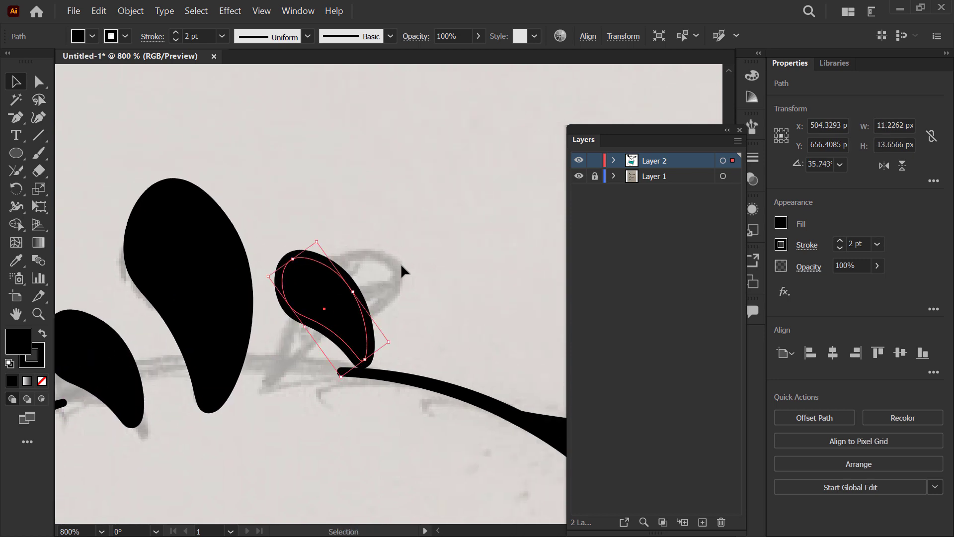
pyautogui.click(904, 163)
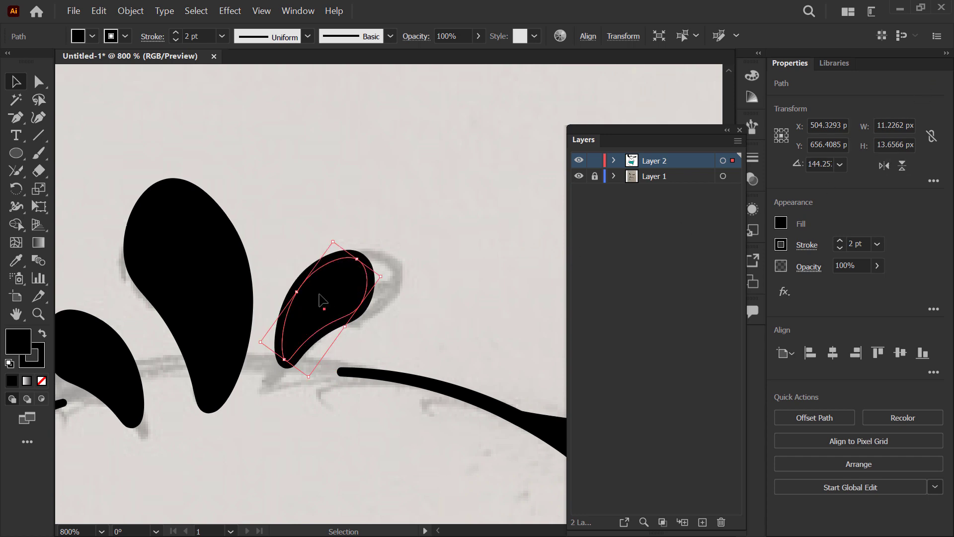
pyautogui.moveTo(315, 306); pyautogui.dragTo(311, 308)
pyautogui.moveTo(349, 272); pyautogui.dragTo(397, 254)
pyautogui.moveTo(342, 309); pyautogui.dragTo(285, 166)
pyautogui.click(410, 187)
# Step: Copy the eye ellipse to the raised foot and fit adjusted copies over its three sketched toe pads
pyautogui.scroll(-5, 411, 186)
pyautogui.moveTo(279, 279); pyautogui.dragTo(304, 224)
pyautogui.scroll(1, 206, 304)
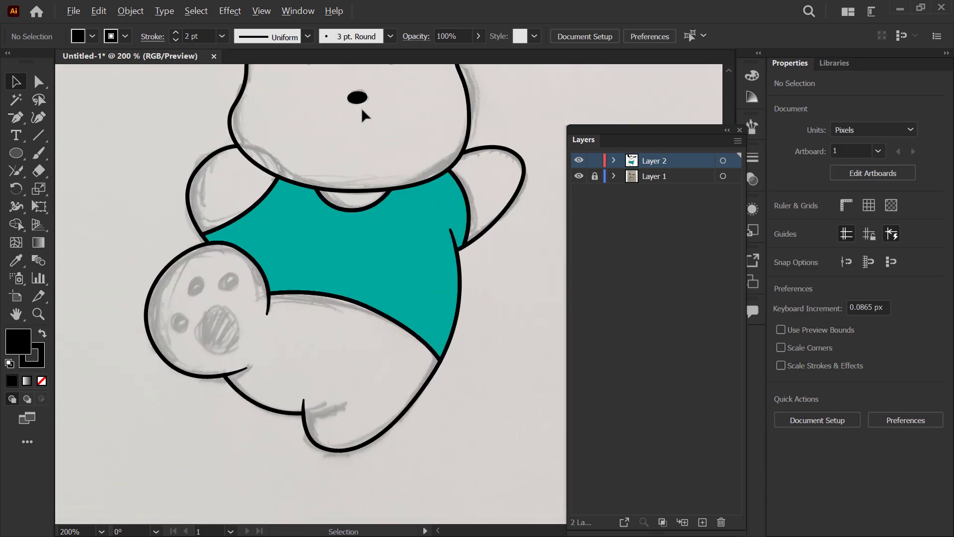
pyautogui.moveTo(354, 103); pyautogui.dragTo(355, 181)
pyautogui.moveTo(317, 134); pyautogui.dragTo(235, 330)
pyautogui.scroll(2, 178, 408)
pyautogui.scroll(1, 179, 407)
pyautogui.moveTo(216, 253); pyautogui.dragTo(242, 297)
pyautogui.moveTo(218, 330)
pyautogui.mouseDown()
pyautogui.moveTo(285, 227)
pyautogui.moveTo(258, 215)
pyautogui.moveTo(302, 195)
pyautogui.moveTo(350, 206)
pyautogui.moveTo(380, 200)
pyautogui.moveTo(428, 219)
pyautogui.mouseUp()
pyautogui.click(286, 185)
pyautogui.click(279, 200)
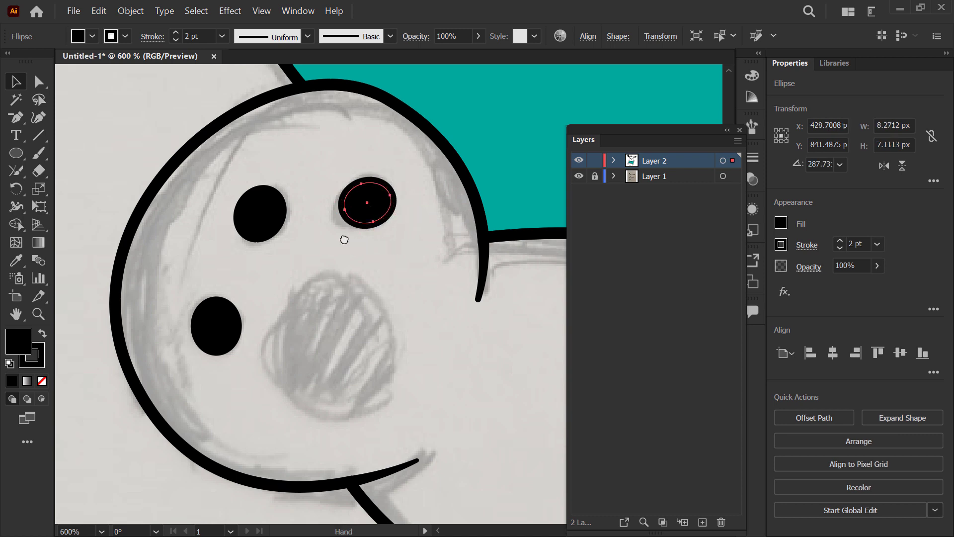
# Step: Copy a toe-pad ellipse onto the foot's large sketched pad, enlarge it to about 20 px across, and rotate it to fit
pyautogui.moveTo(343, 238); pyautogui.dragTo(322, 198)
pyautogui.moveTo(350, 169)
pyautogui.mouseDown()
pyautogui.moveTo(298, 330)
pyautogui.moveTo(334, 214)
pyautogui.moveTo(355, 210)
pyautogui.moveTo(348, 211)
pyautogui.mouseUp()
pyautogui.moveTo(279, 315); pyautogui.dragTo(277, 330)
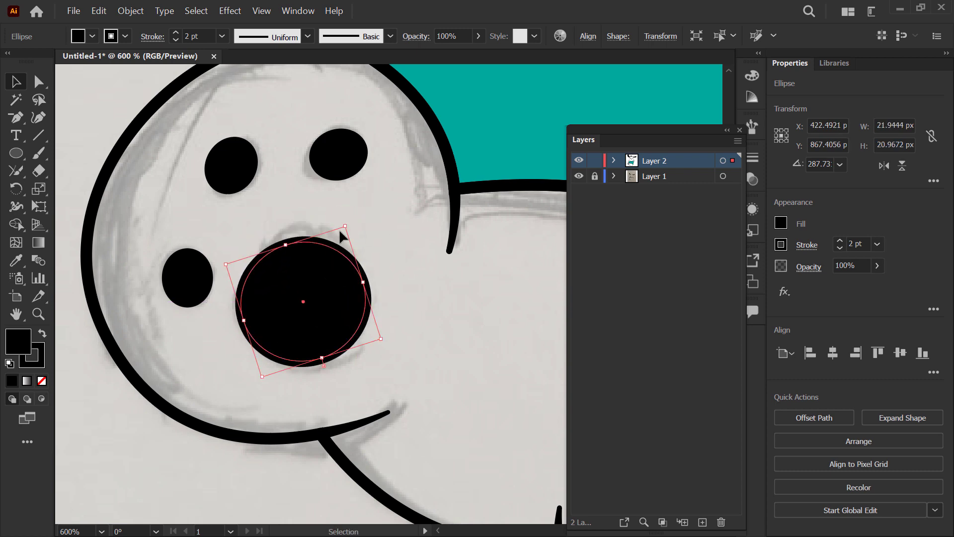
pyautogui.moveTo(346, 226); pyautogui.dragTo(346, 215)
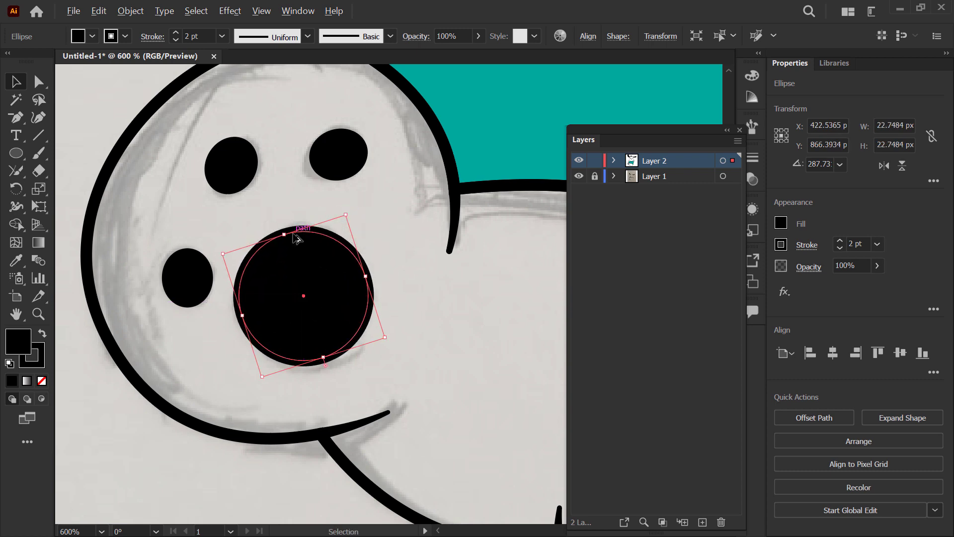
pyautogui.moveTo(386, 339); pyautogui.dragTo(360, 333)
pyautogui.moveTo(257, 313)
pyautogui.mouseDown()
pyautogui.moveTo(264, 323)
pyautogui.moveTo(269, 312)
pyautogui.mouseUp()
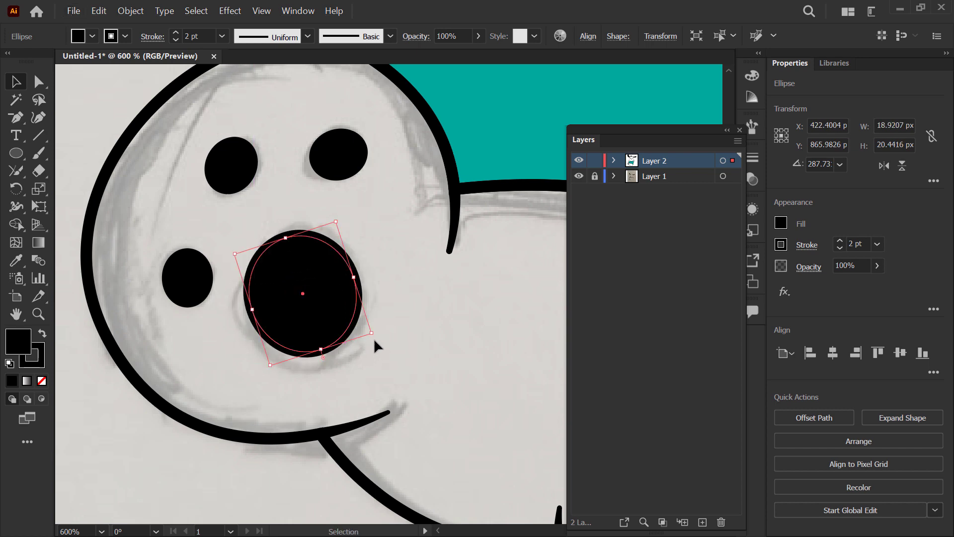
pyautogui.moveTo(374, 337); pyautogui.dragTo(307, 379)
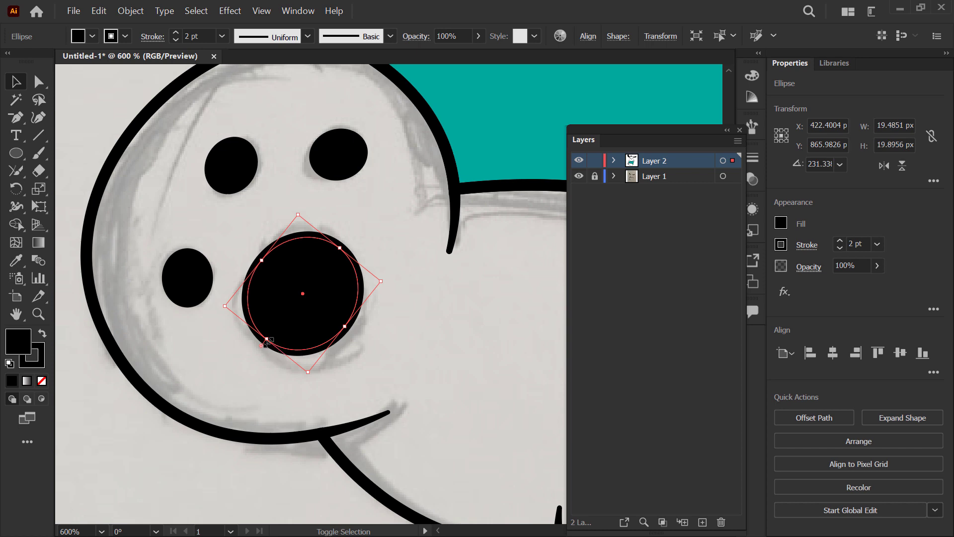
pyautogui.moveTo(270, 345); pyautogui.dragTo(265, 358)
pyautogui.scroll(-3, 296, 333)
pyautogui.click(250, 395)
# Step: Hide the sketch layer, Layer 1, and inspect the whole puppy drawing on the white artboard
pyautogui.moveTo(393, 350); pyautogui.dragTo(319, 381)
pyautogui.moveTo(334, 229); pyautogui.dragTo(326, 276)
pyautogui.scroll(-1, 296, 264)
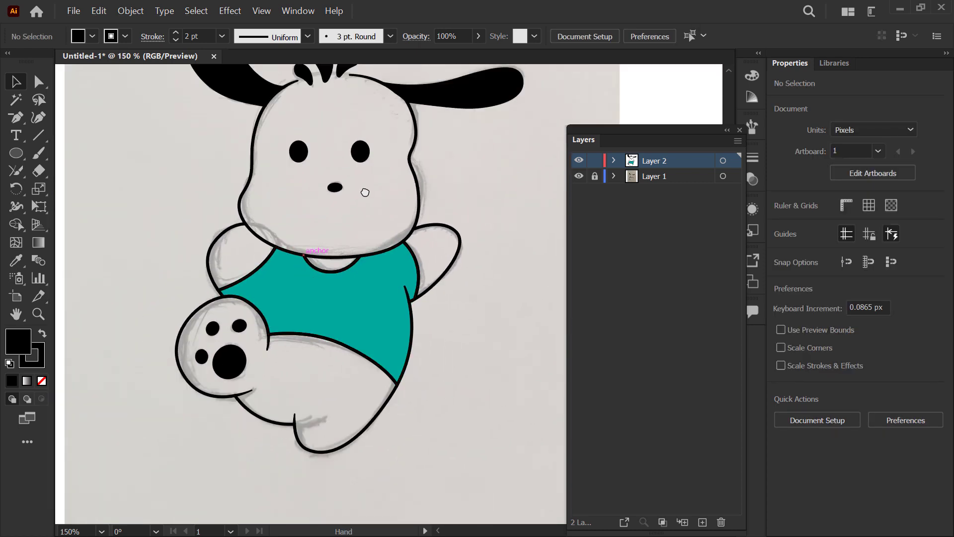
pyautogui.moveTo(364, 192); pyautogui.dragTo(338, 237)
pyautogui.scroll(-2, 407, 226)
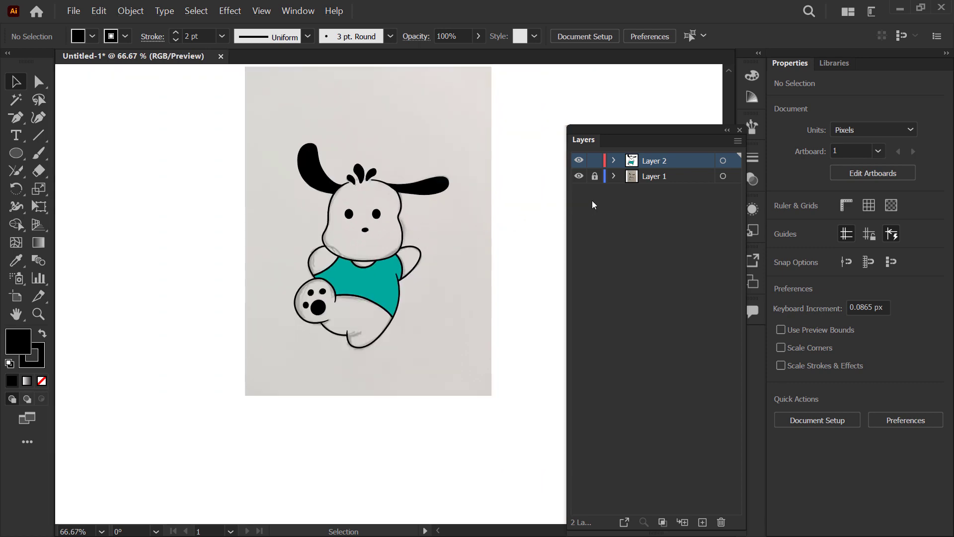
pyautogui.click(579, 177)
pyautogui.moveTo(464, 213); pyautogui.dragTo(383, 211)
pyautogui.moveTo(377, 269); pyautogui.dragTo(394, 264)
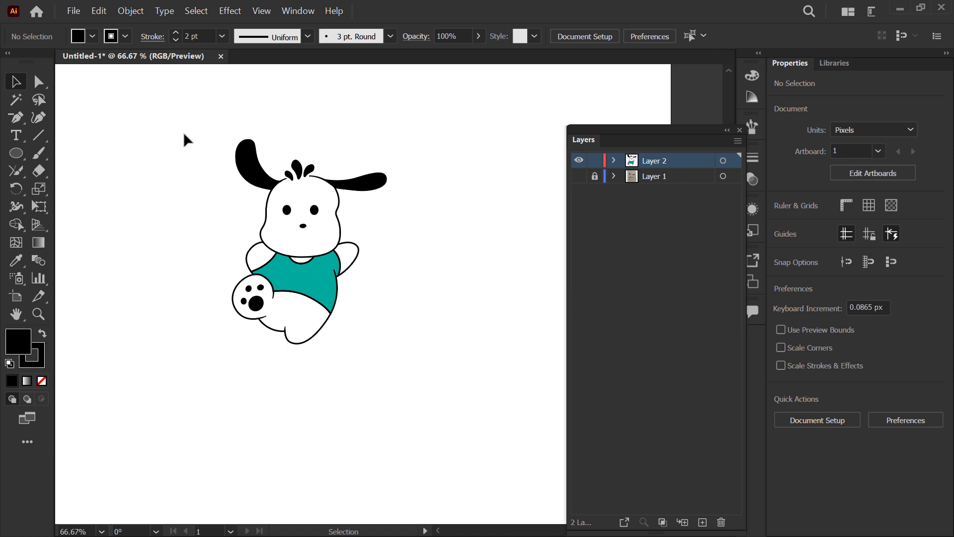
pyautogui.scroll(1, 263, 382)
pyautogui.moveTo(264, 382); pyautogui.dragTo(321, 457)
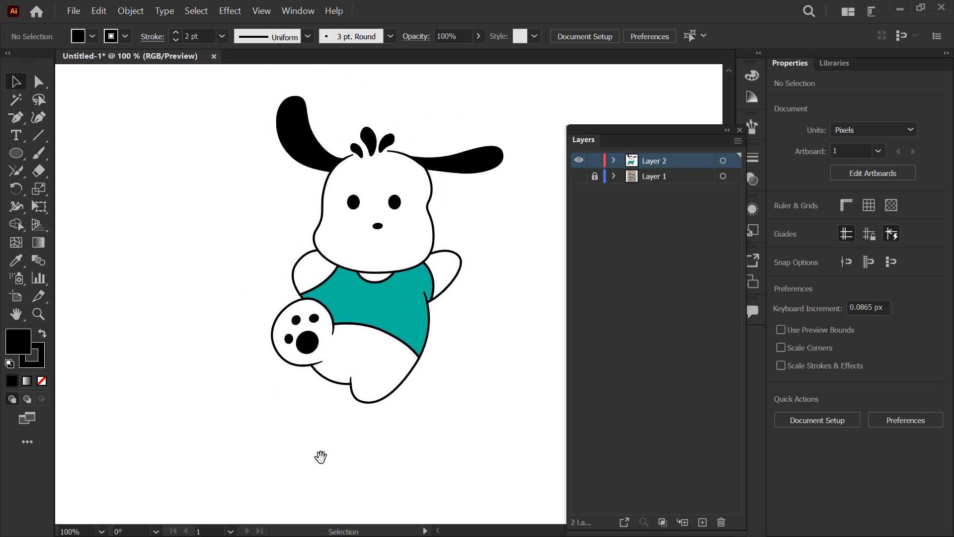